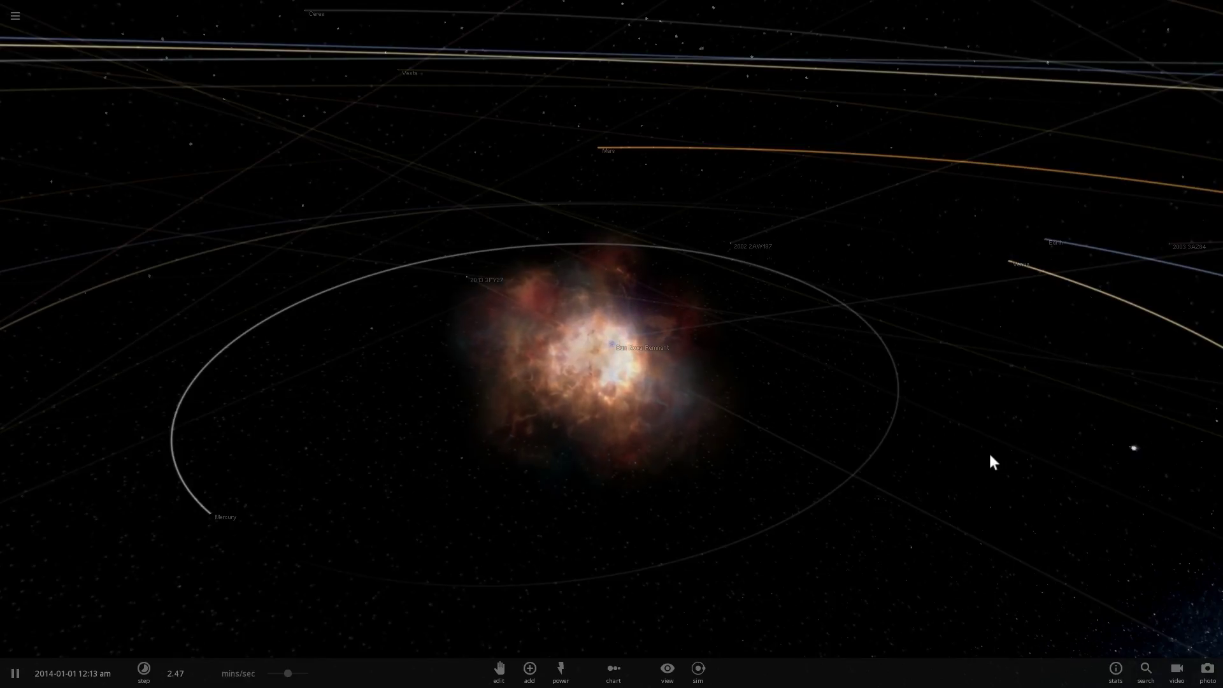
drag(991, 454, 964, 442)
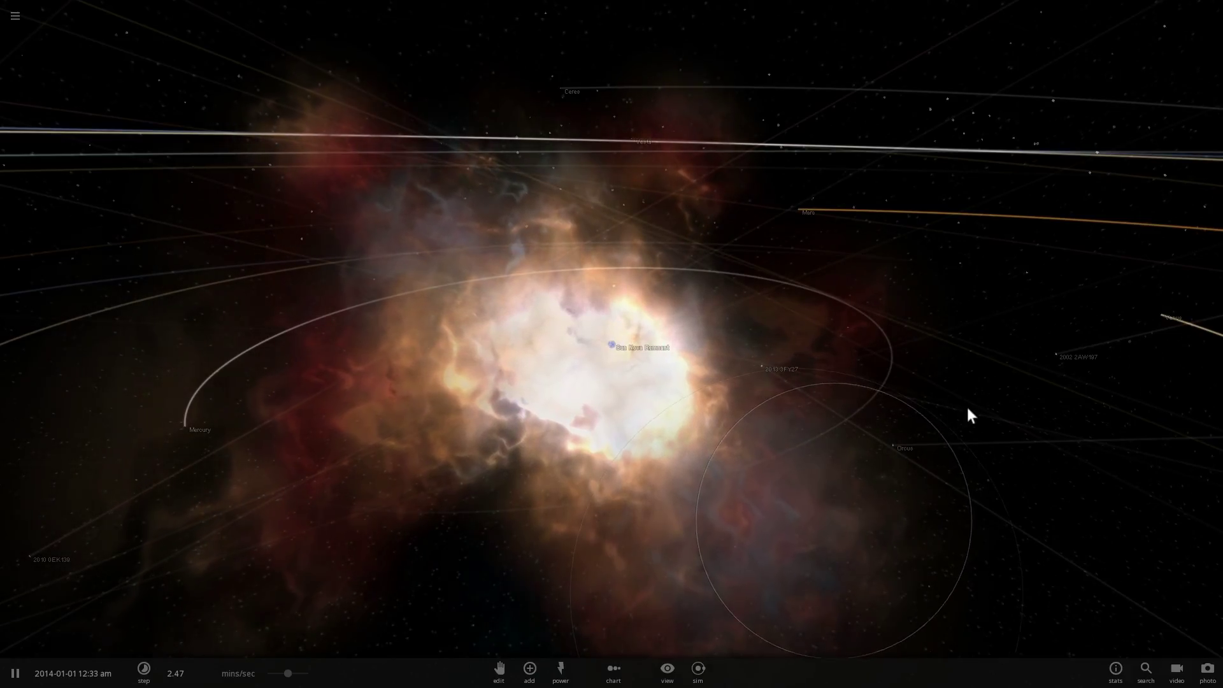
drag(1001, 397, 934, 401)
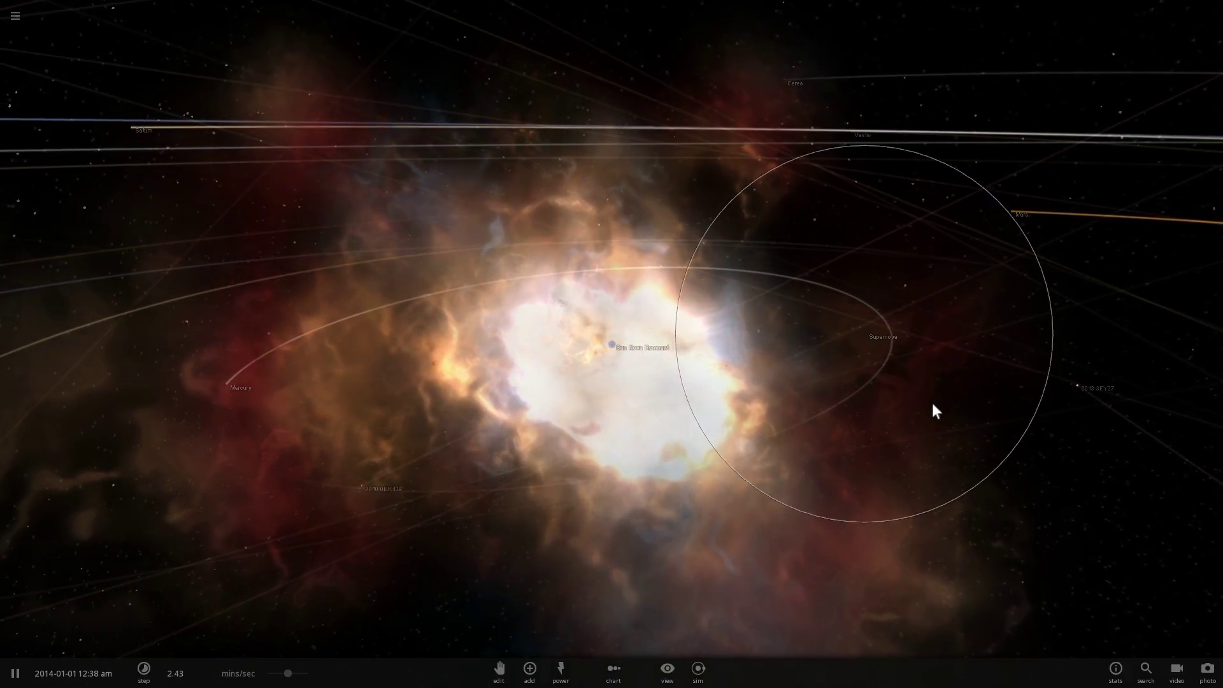
scroll(933, 402, down, 3)
drag(866, 421, 989, 426)
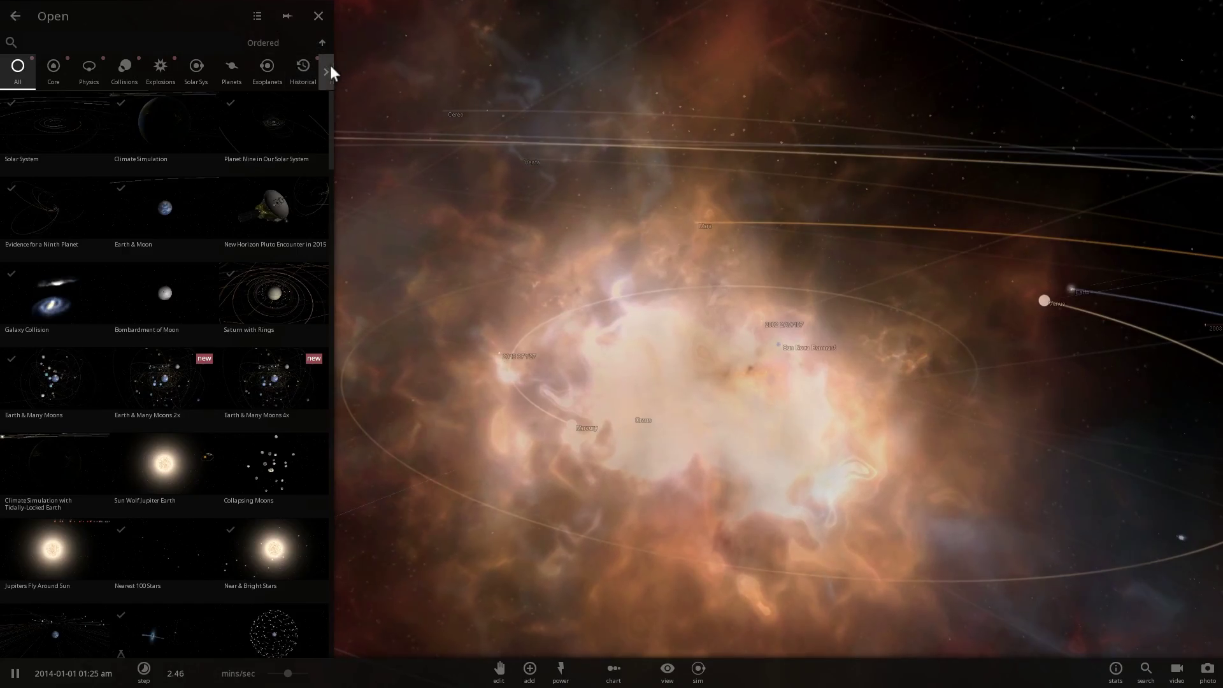
Step: Open the Big Stars material grid simulation from the Grids category
click(327, 66)
click(327, 67)
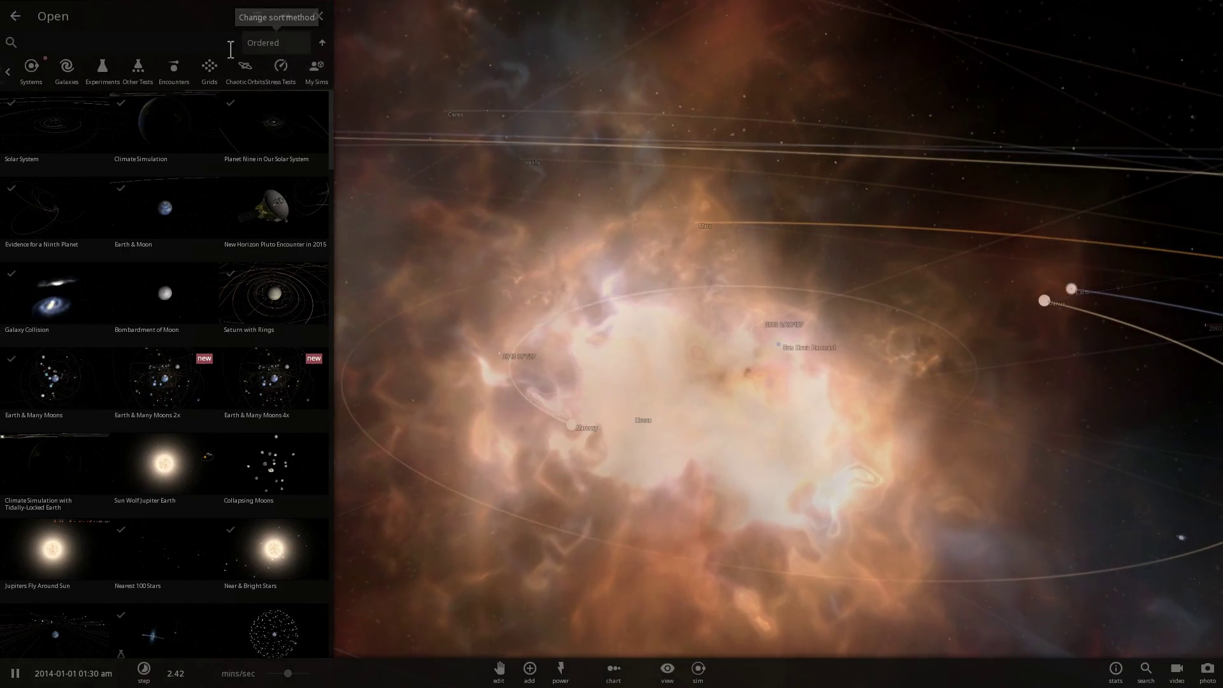
click(213, 74)
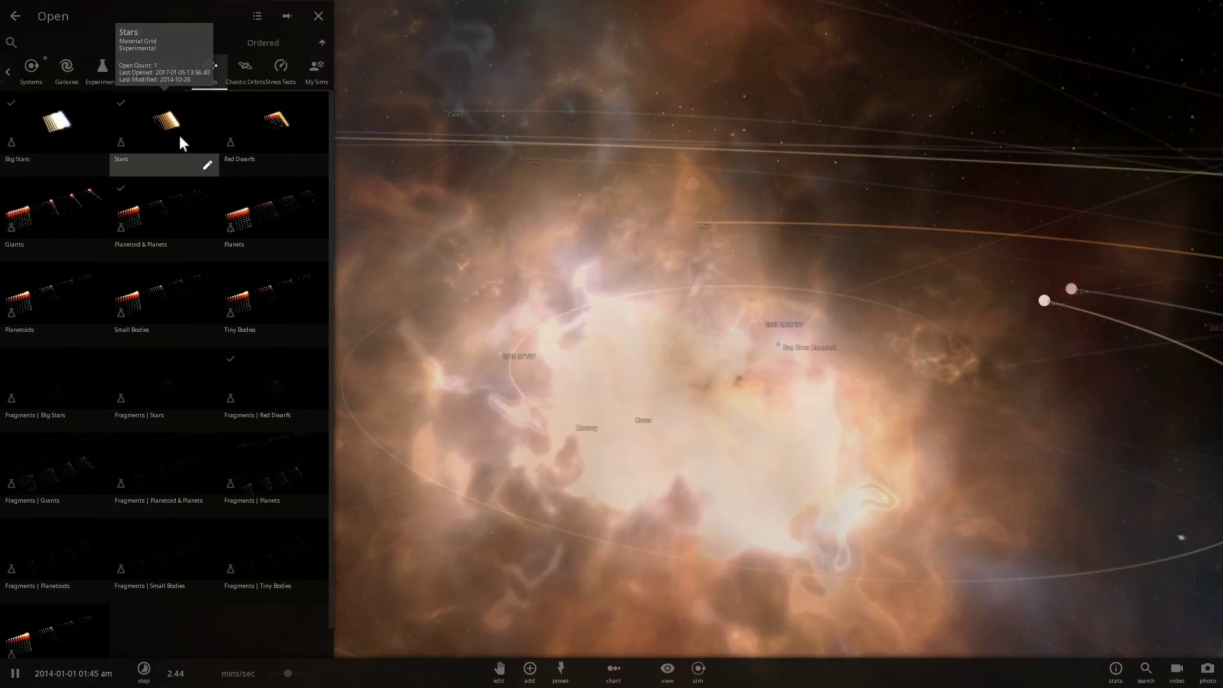
click(168, 113)
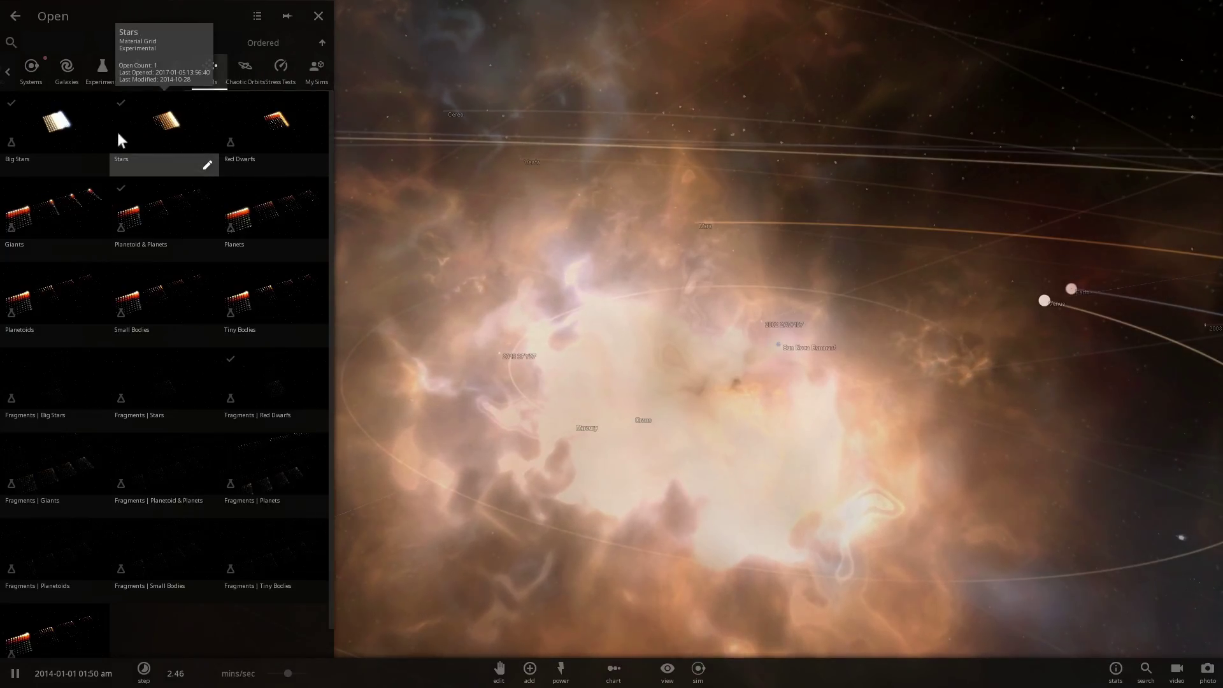
click(42, 125)
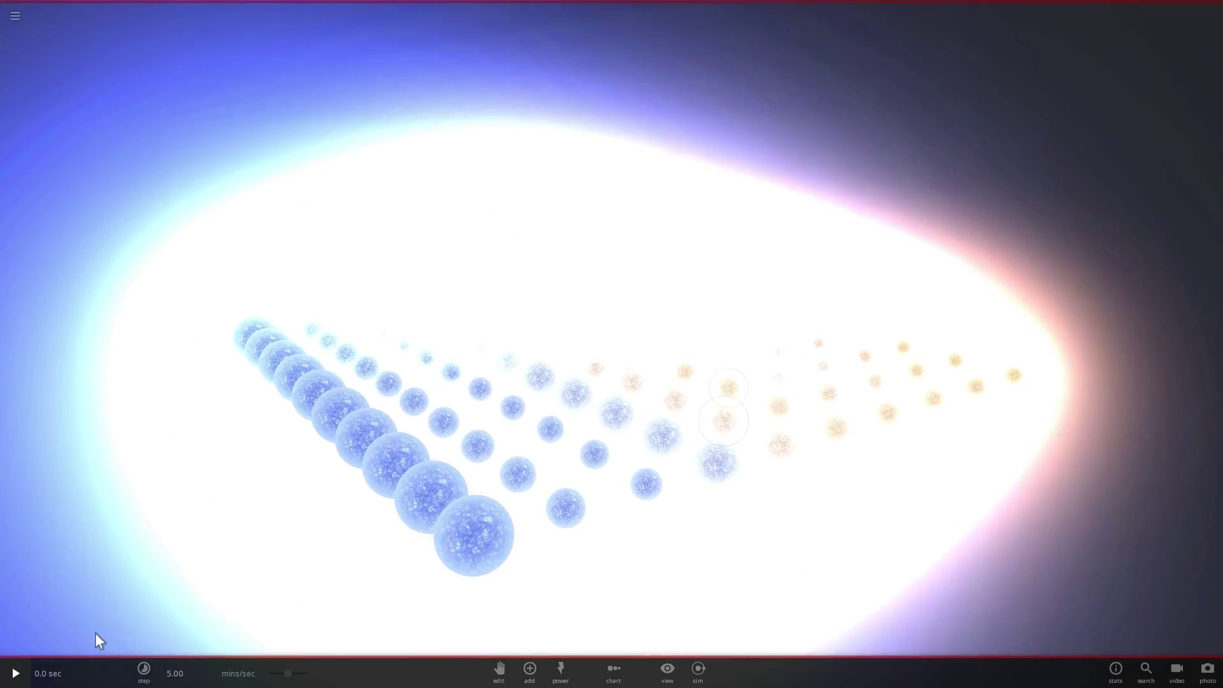
Step: Set the simulation's time rate to 1 M years/sec
click(242, 679)
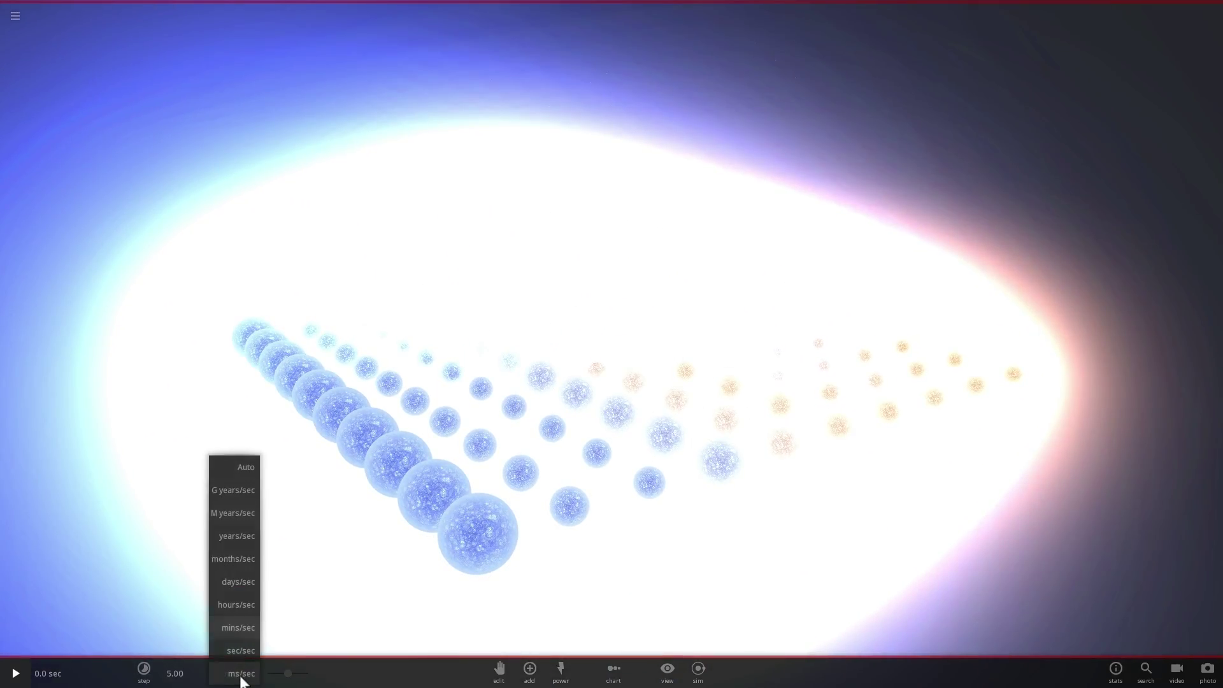
click(232, 515)
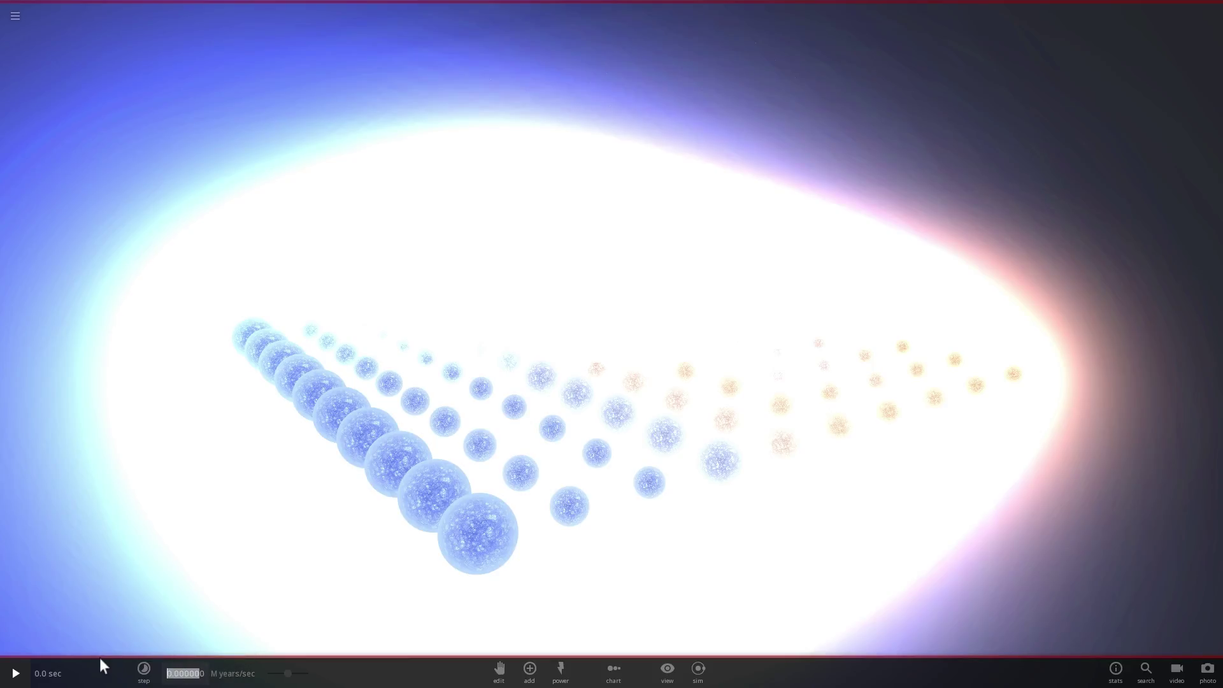
key(End)
key(BackSpace)
key(BackSpace)
key(BackSpace)
key(BackSpace)
key(BackSpace)
key(BackSpace)
key(BackSpace)
key(BackSpace)
text(1)
key(Return)
Step: Run the Big Stars simulation and increase its speed to about 4.4 M years/sec
key(space)
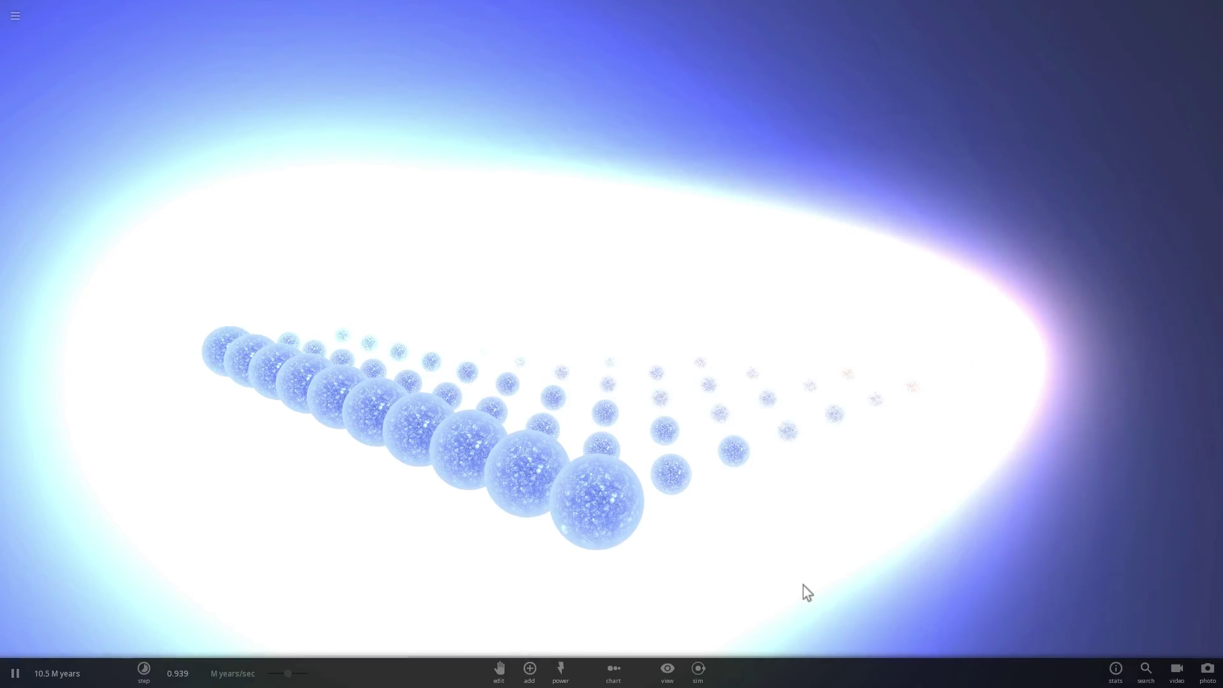
drag(289, 674, 300, 673)
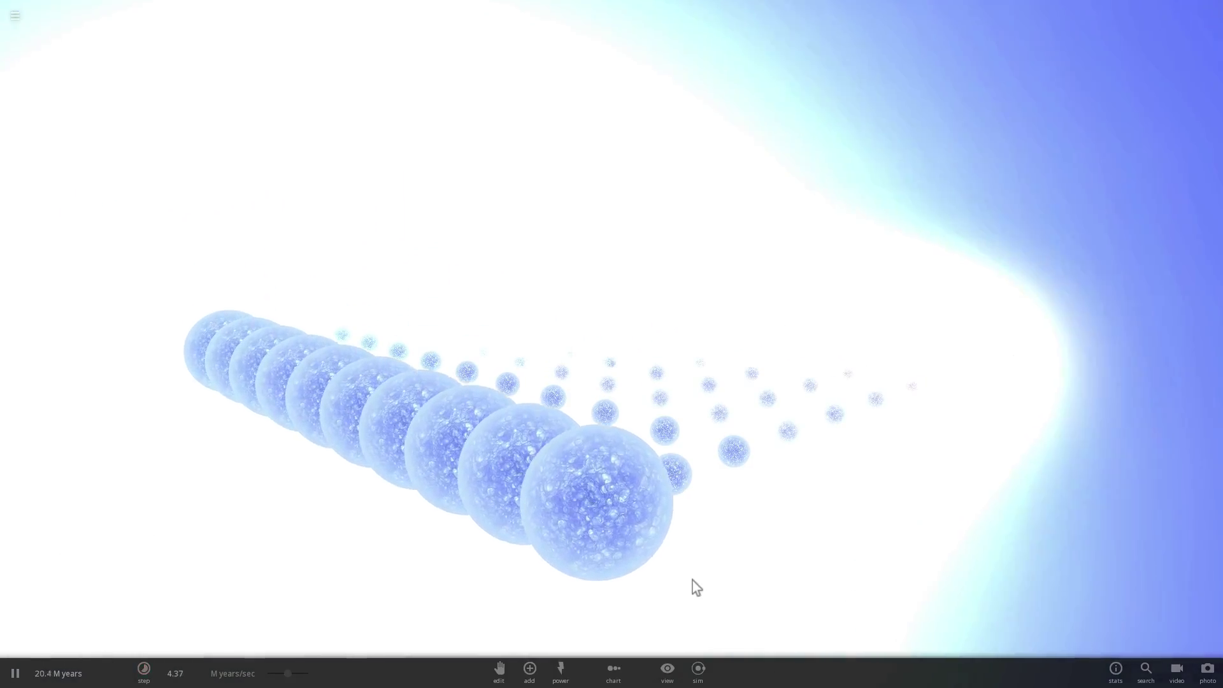
scroll(698, 441, down, 10)
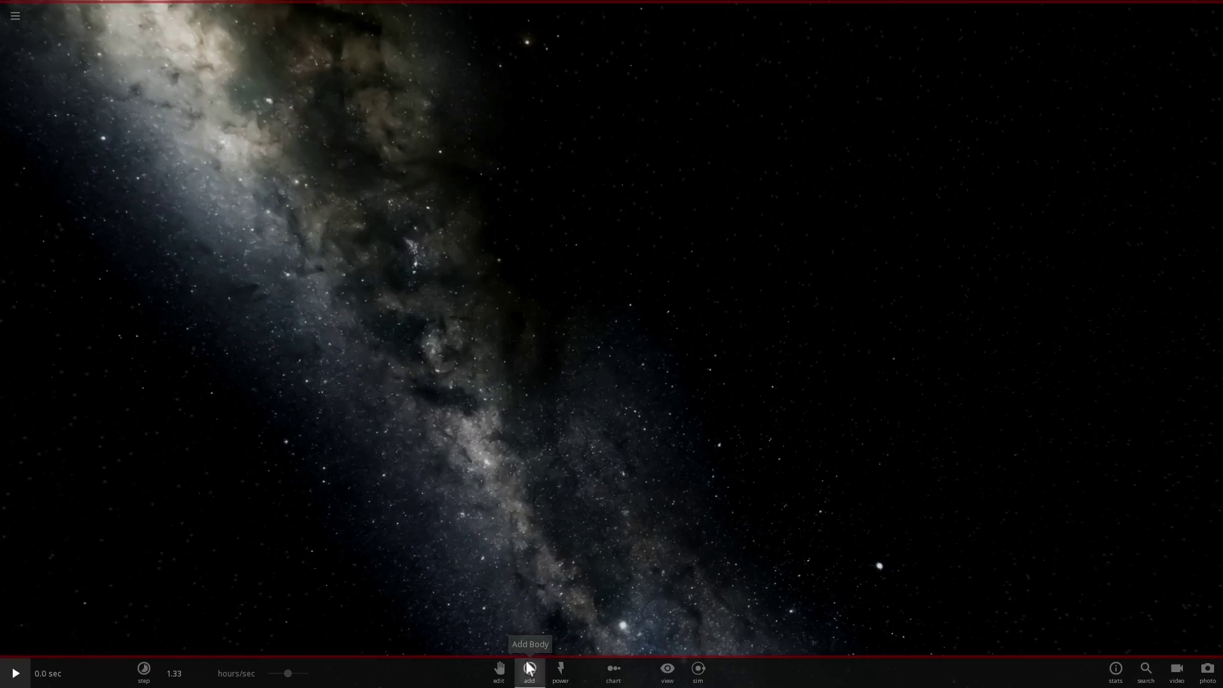
Step: Browse the available stars and place Alpha Centauri A in the empty simulation
click(529, 668)
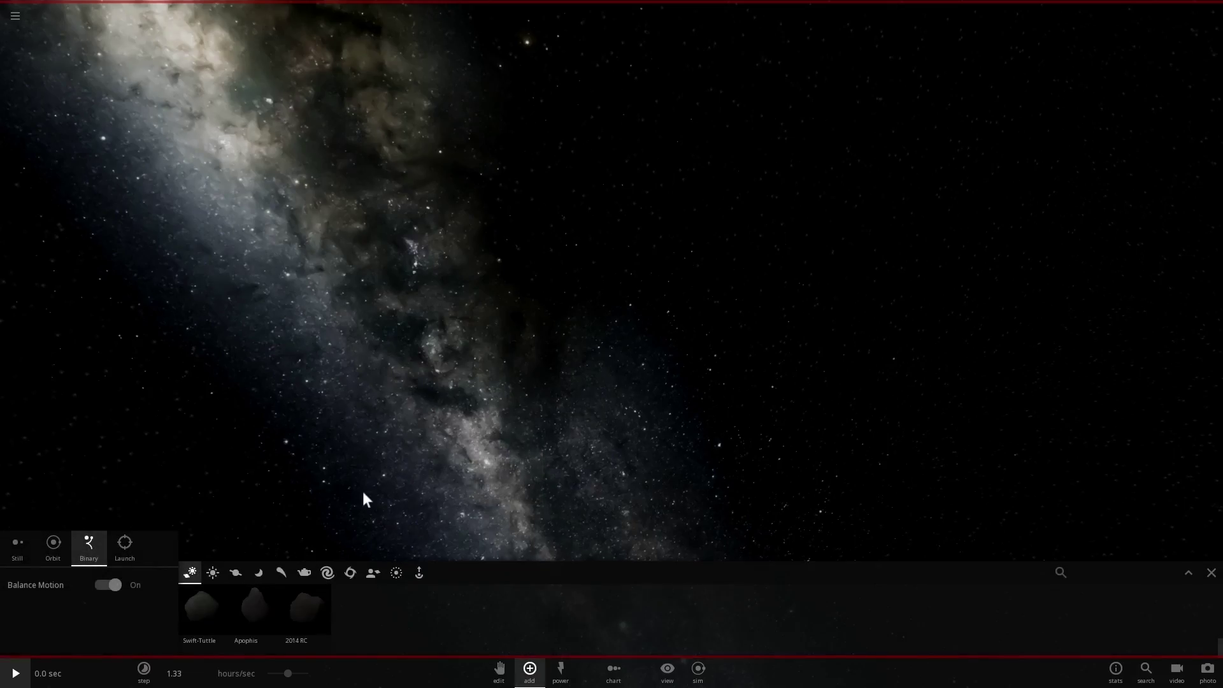
click(211, 577)
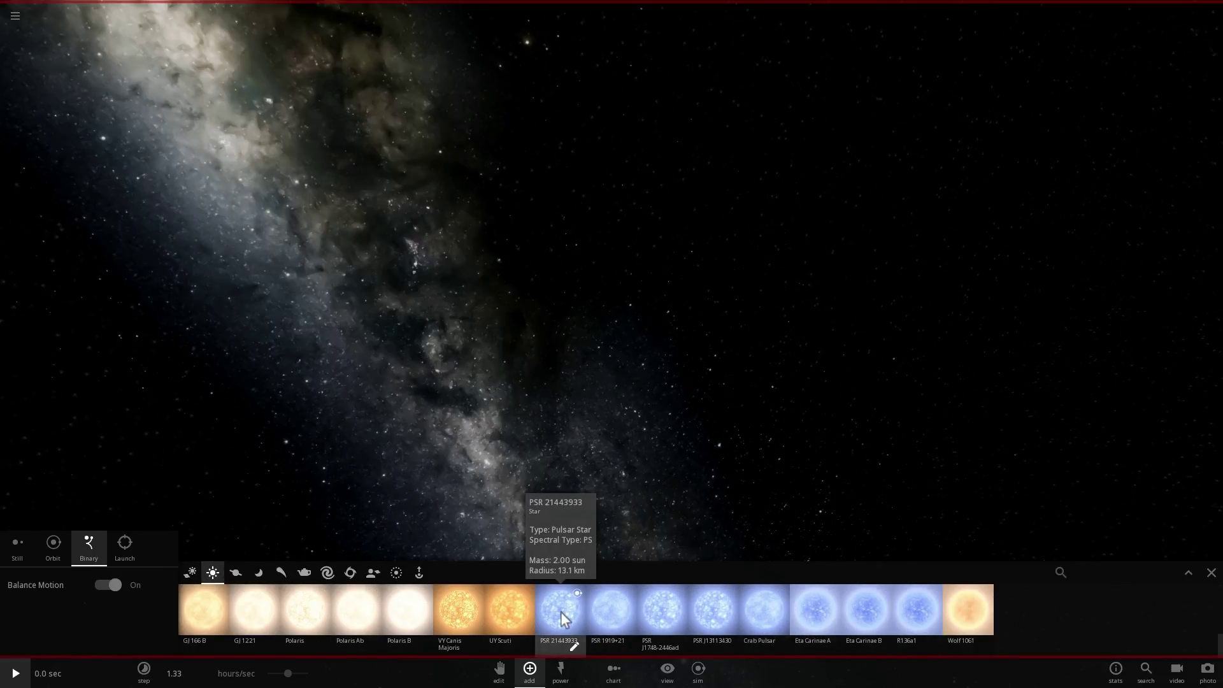
scroll(560, 617, up, 1)
scroll(559, 607, up, 1)
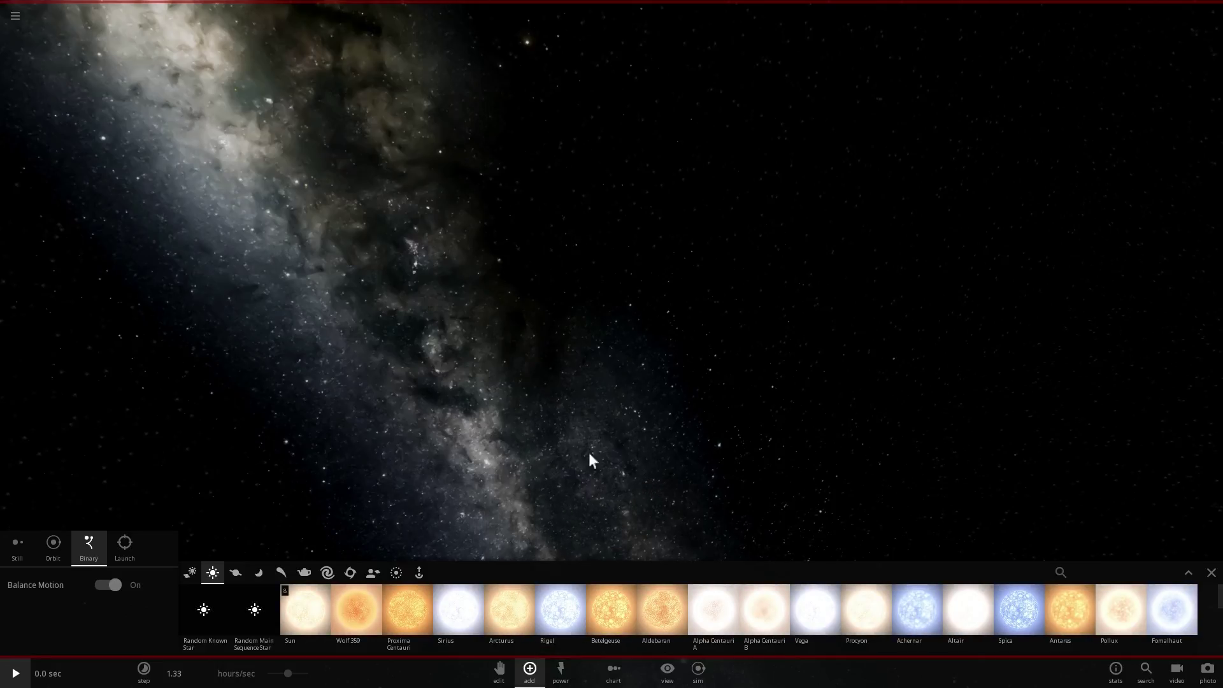
mouse_move(418, 617)
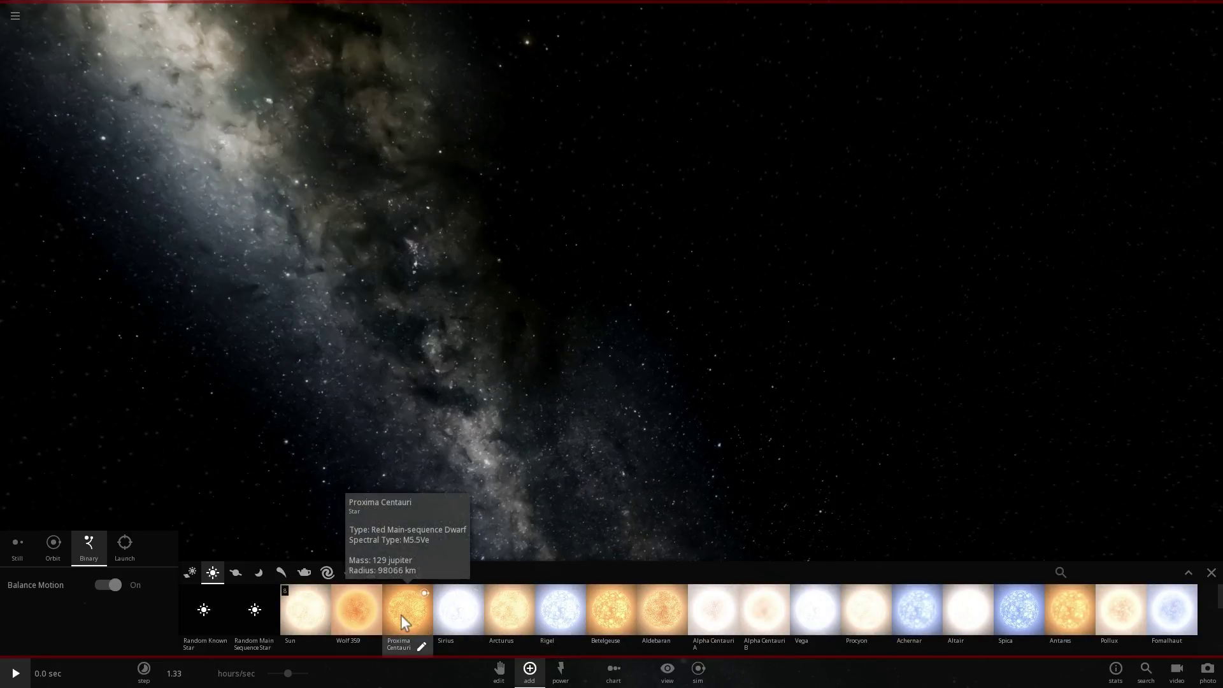
mouse_move(316, 609)
mouse_move(503, 610)
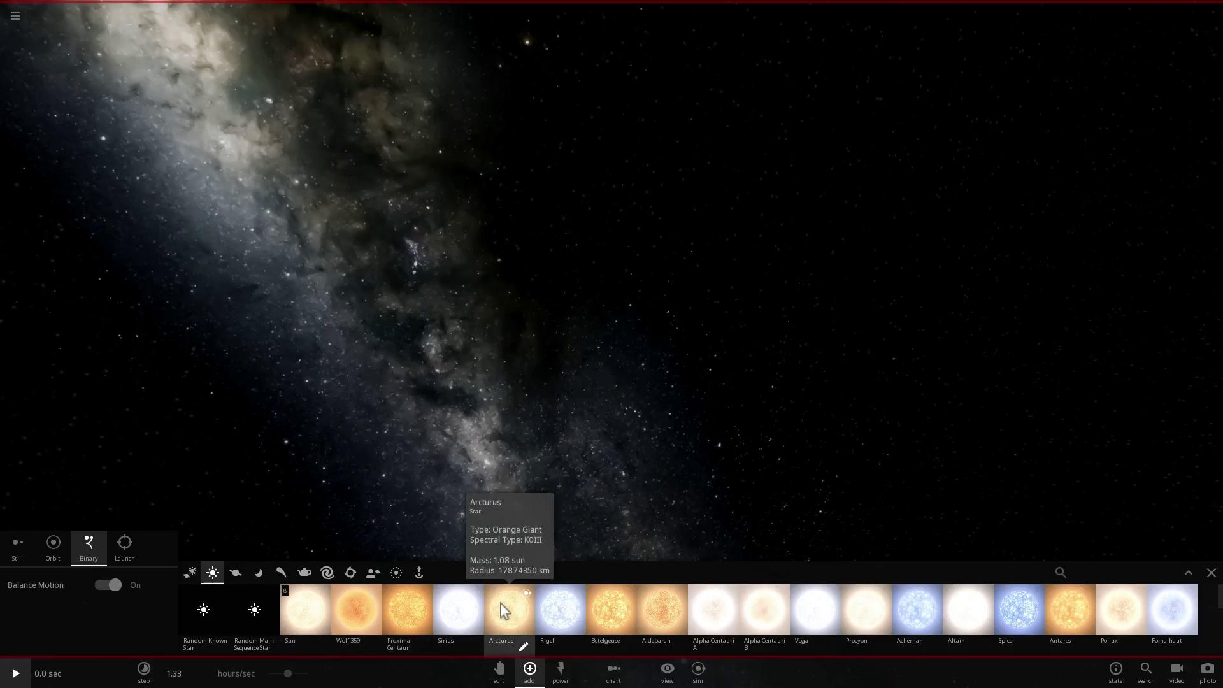
mouse_move(561, 609)
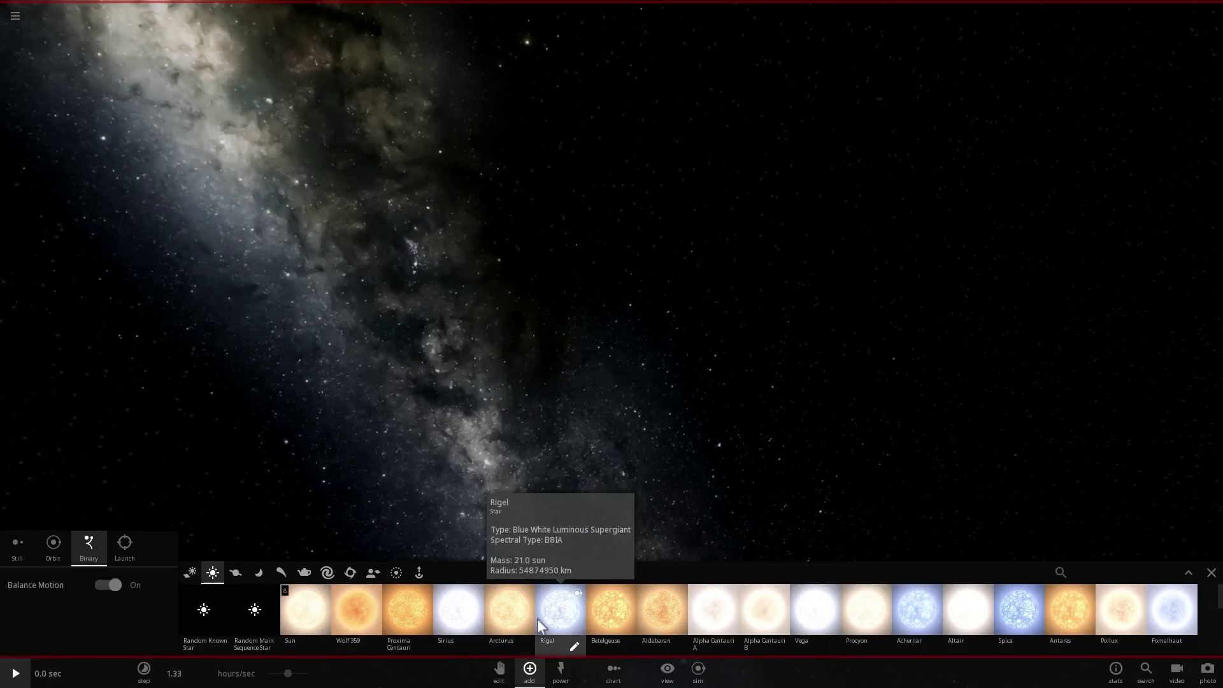
mouse_move(737, 617)
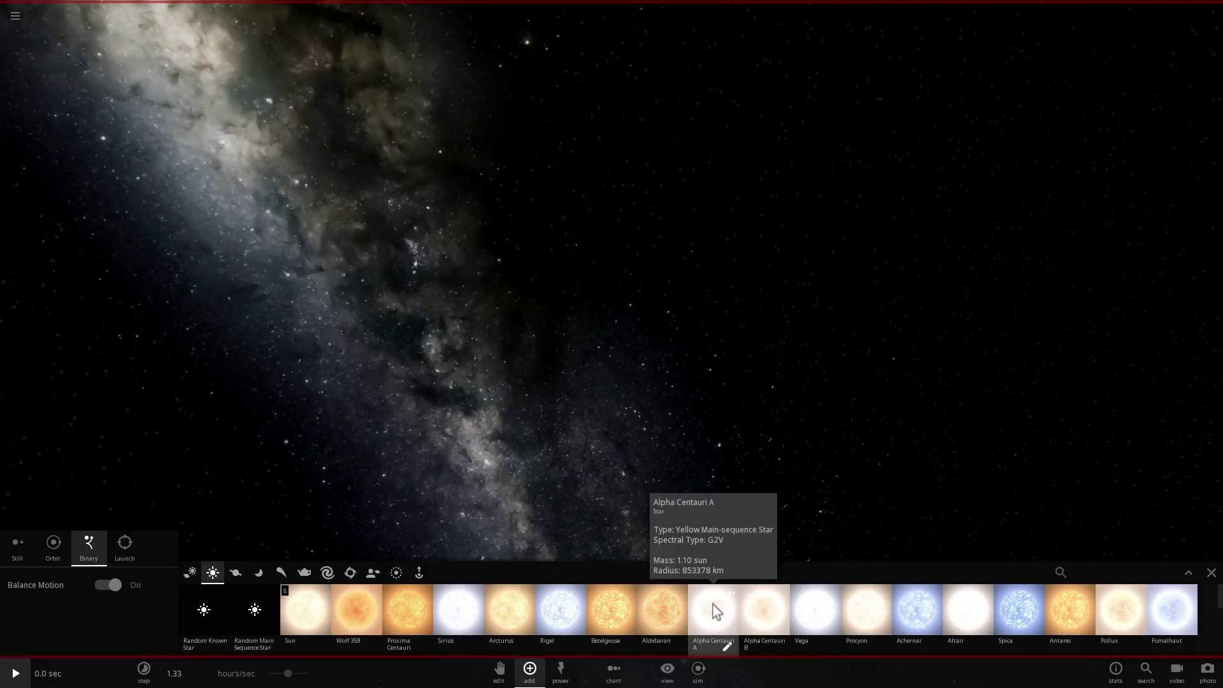
click(717, 612)
click(669, 299)
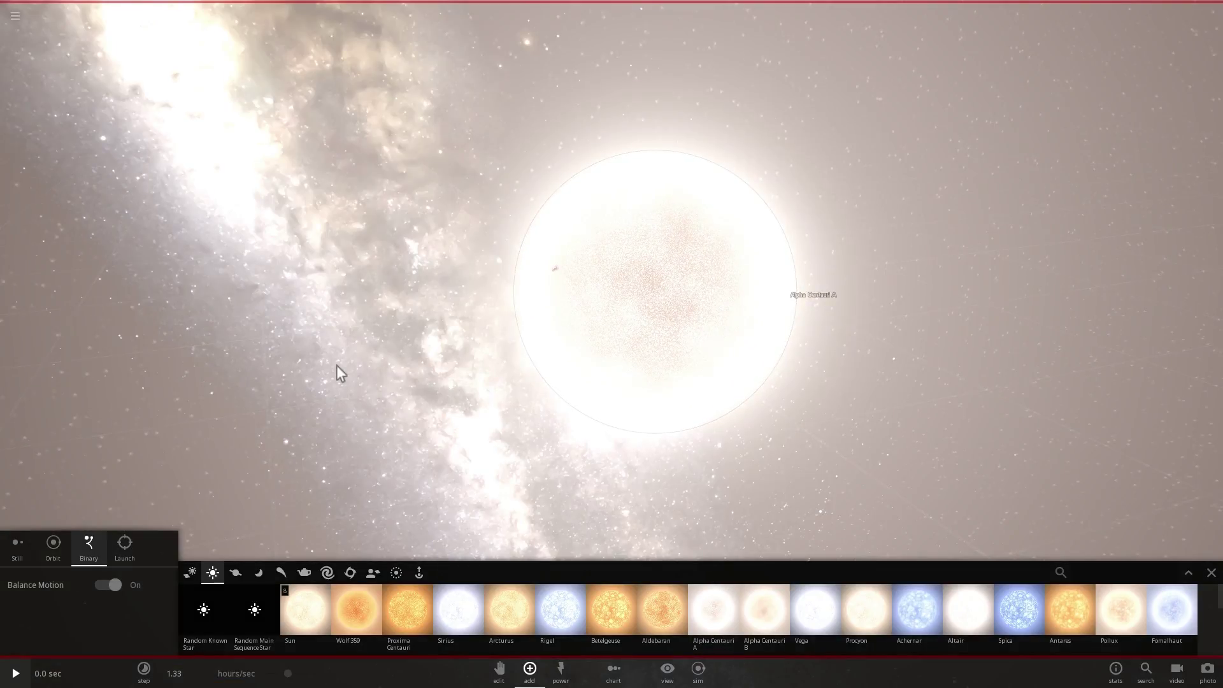
Step: Add Betelgeuse beside Alpha Centauri A in binary mode and focus the camera on it
drag(337, 365, 680, 328)
scroll(679, 327, down, 2)
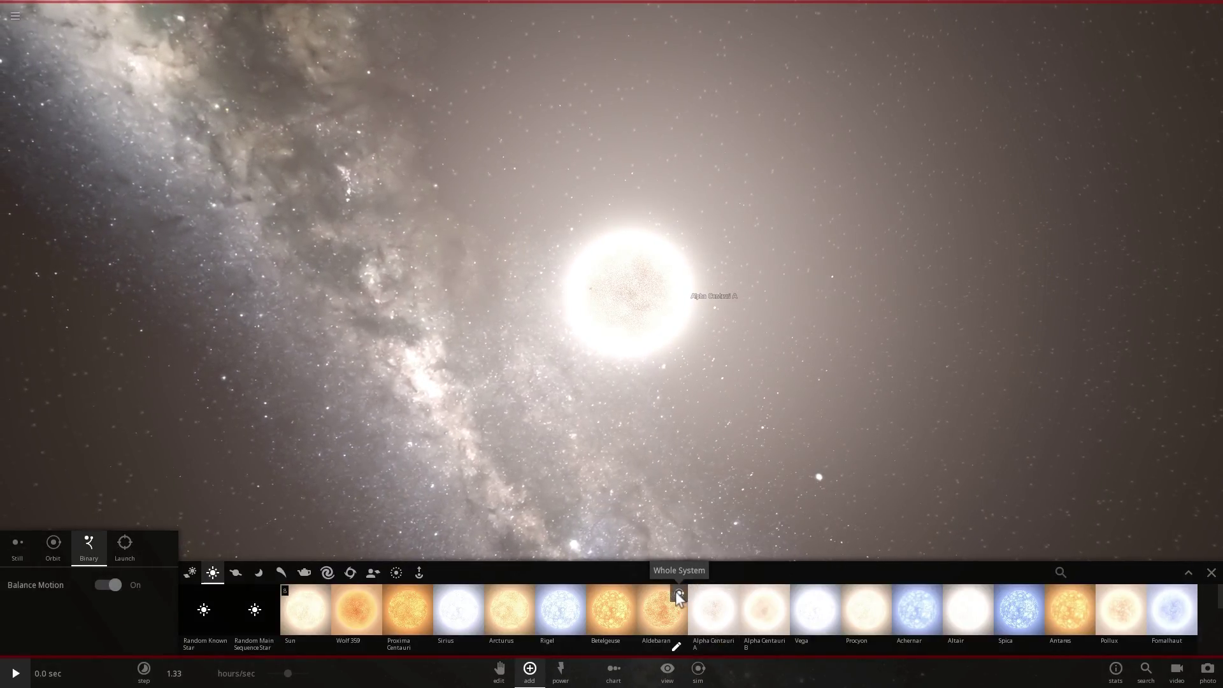
click(613, 608)
click(864, 311)
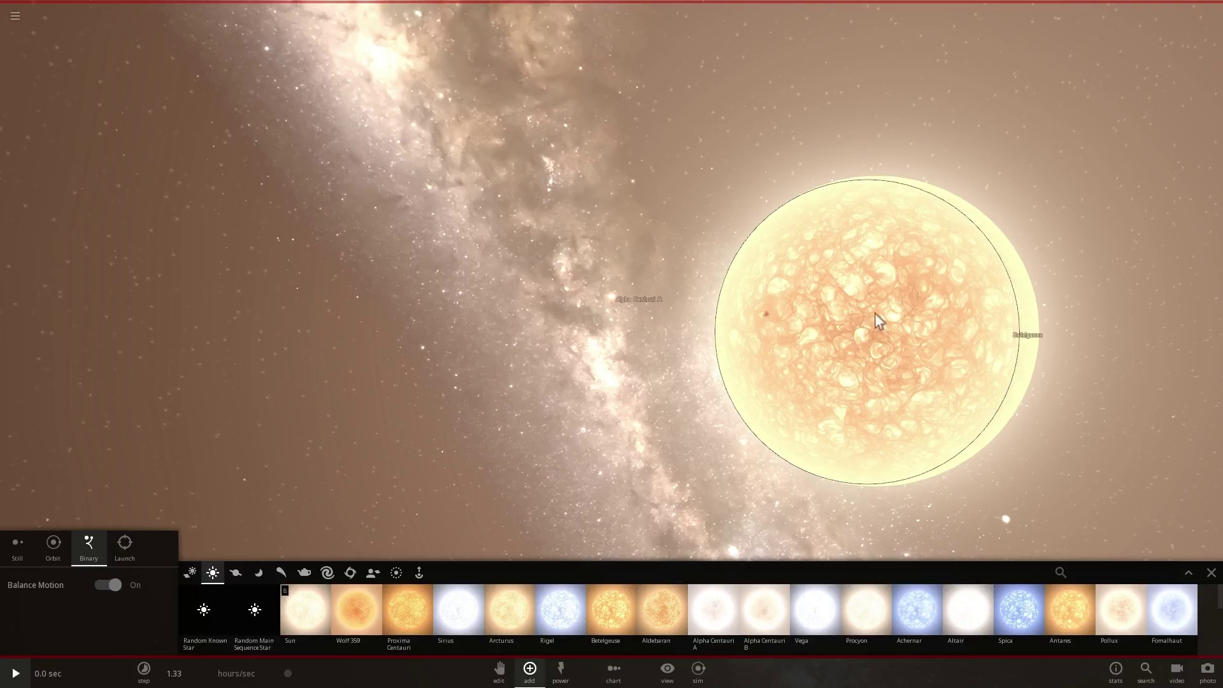
click(851, 294)
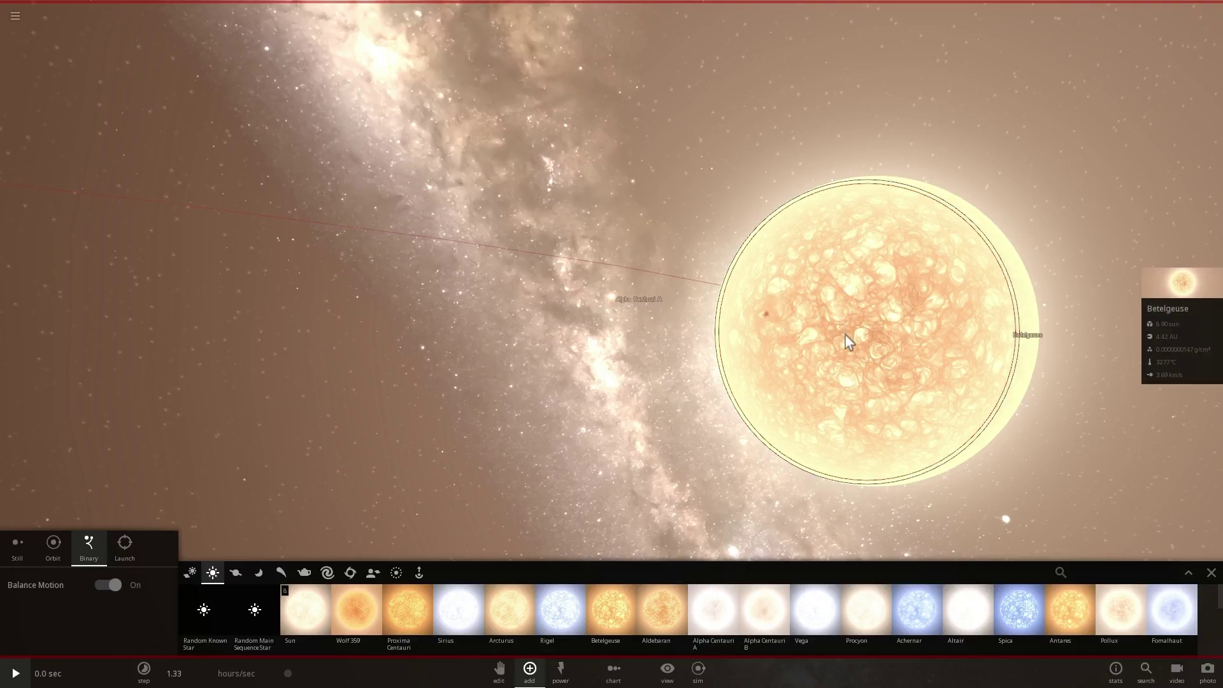
drag(881, 303, 915, 311)
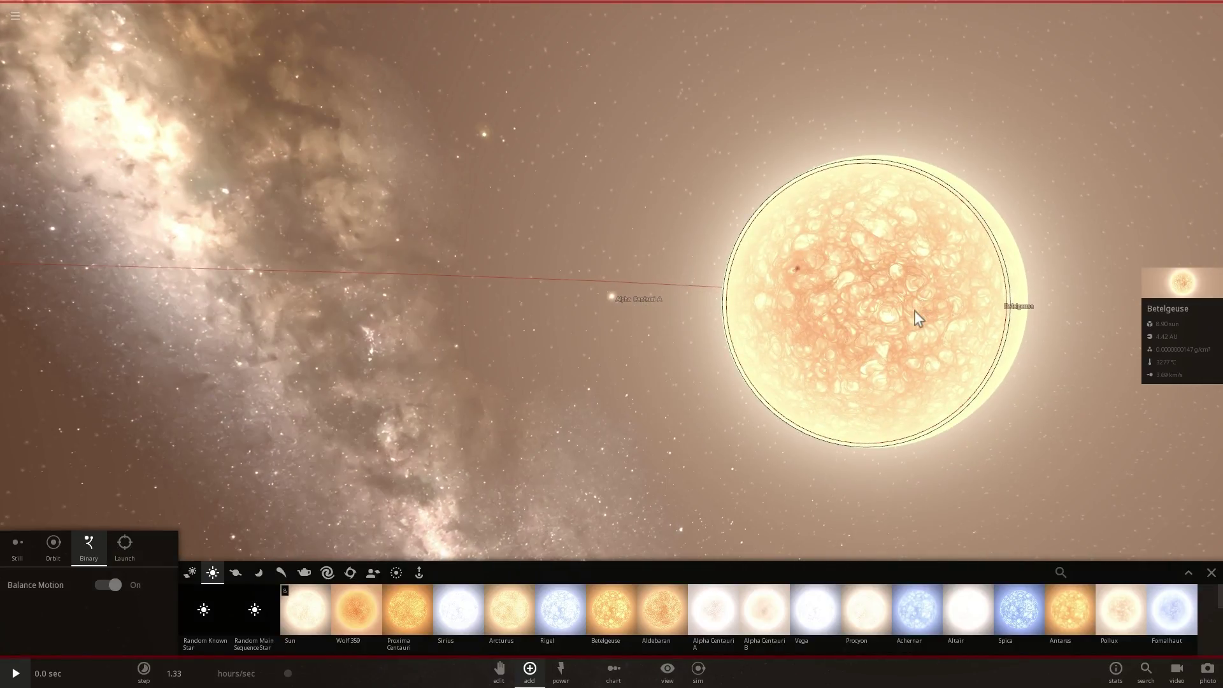
double_click(869, 311)
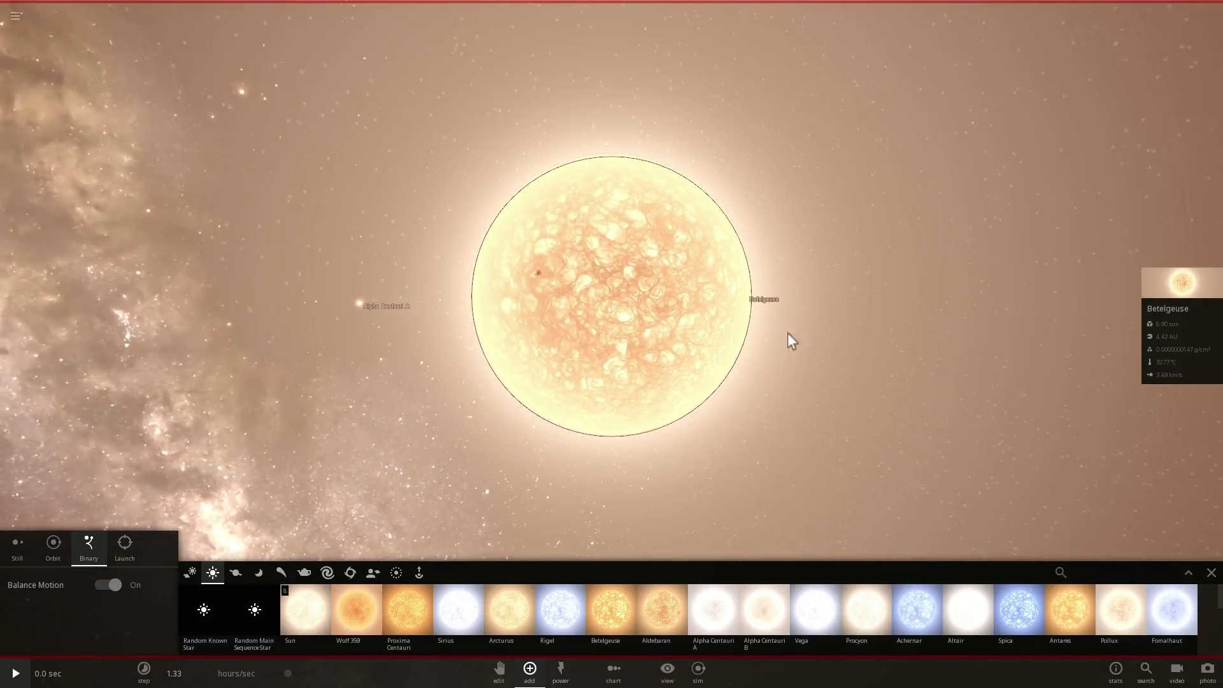
scroll(656, 319, up, 3)
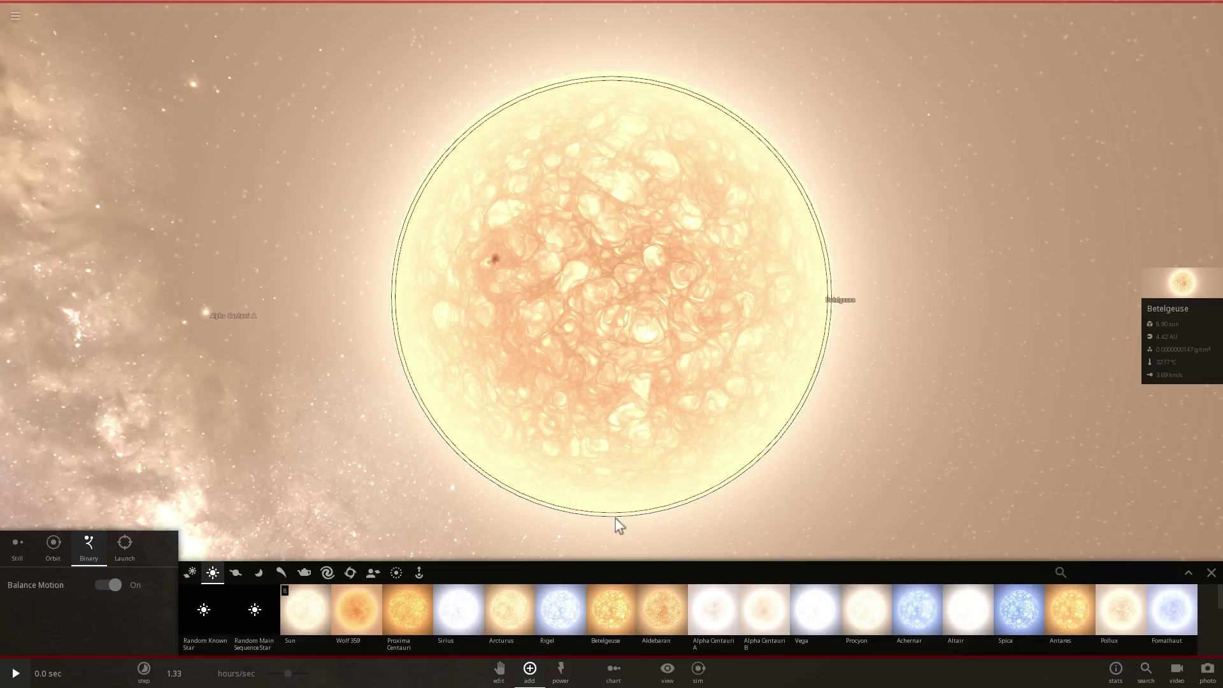
Step: Place the stars VY Canis Majoris and UY Scuti next to Betelgeuse for comparison
click(610, 621)
scroll(624, 606, down, 5)
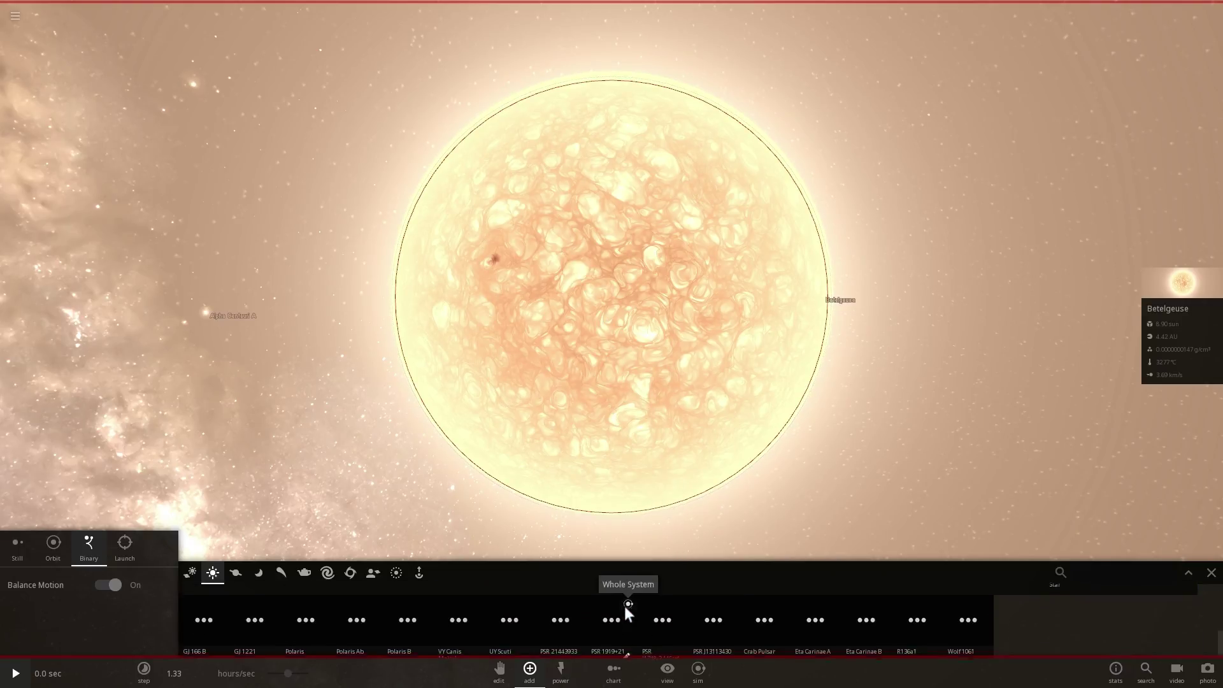
click(461, 600)
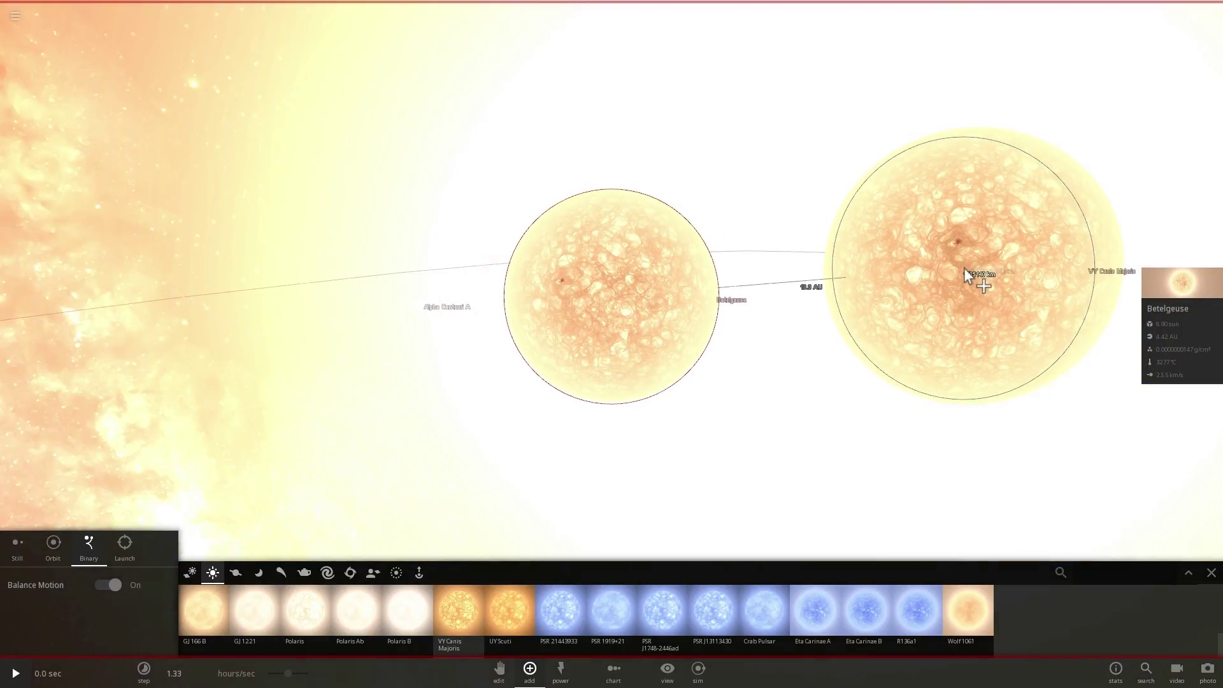
click(965, 269)
click(508, 628)
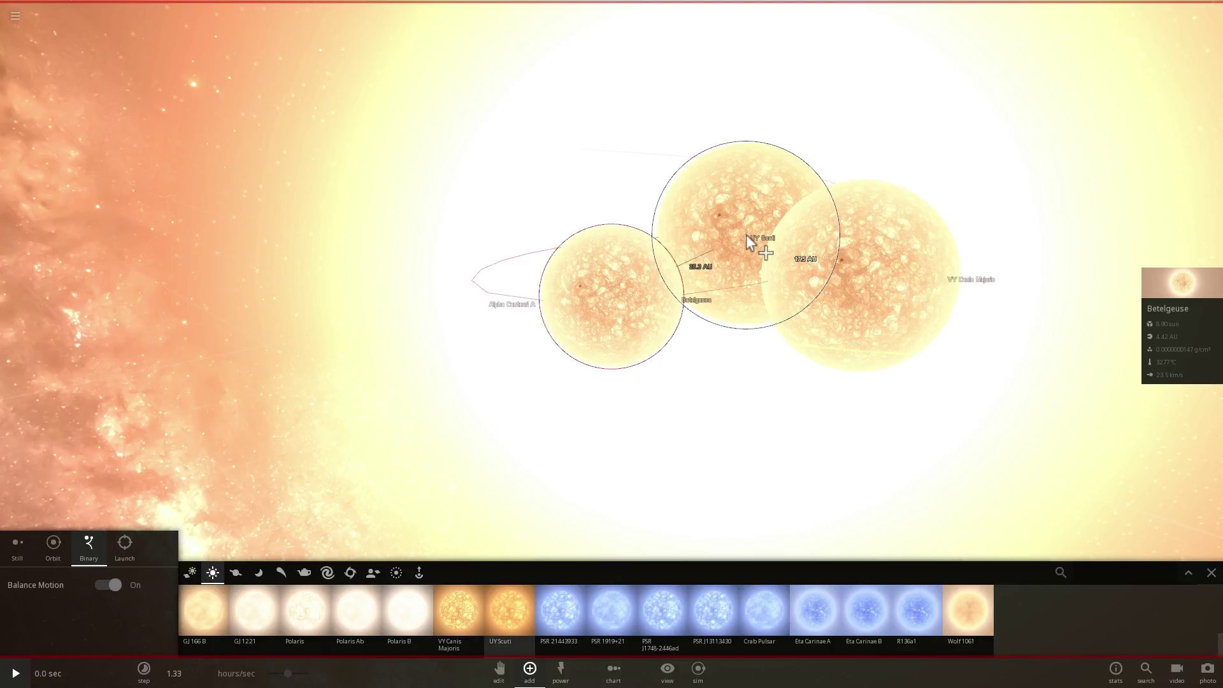
click(746, 236)
click(747, 236)
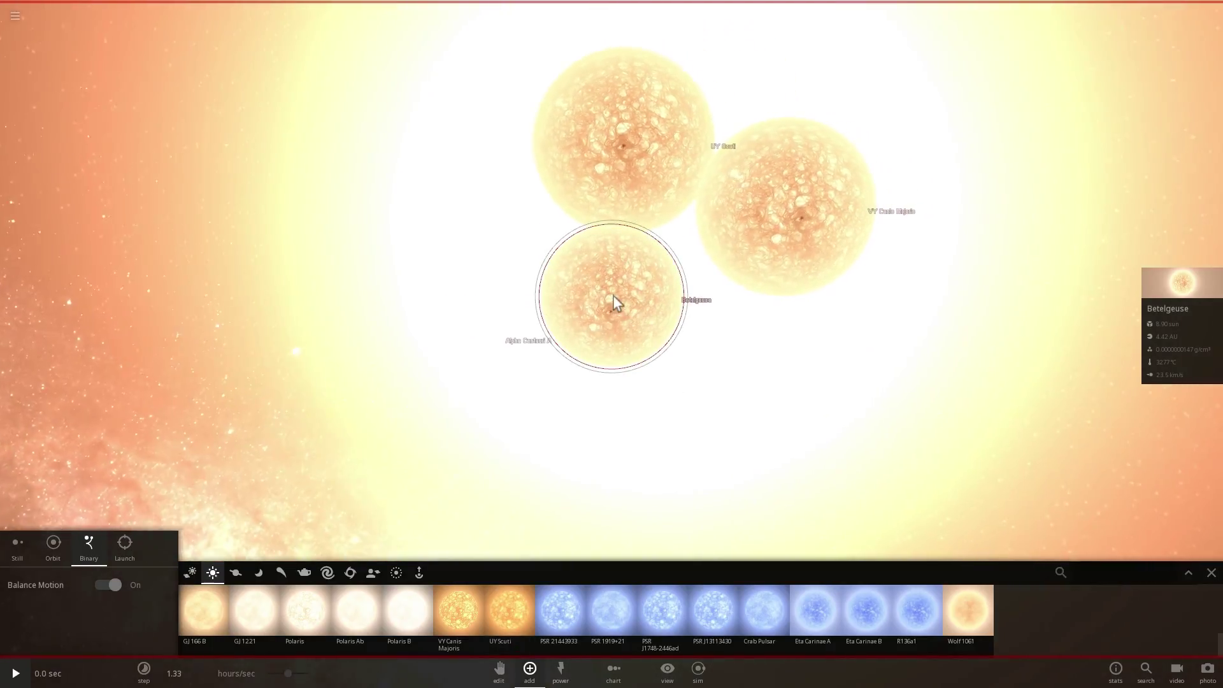
Step: Delete Betelgeuse, UY Scuti and VY Canis Majoris, keeping only Alpha Centauri A
click(645, 182)
scroll(690, 296, up, 3)
drag(640, 268, 843, 181)
scroll(691, 293, up, 3)
scroll(629, 301, down, 3)
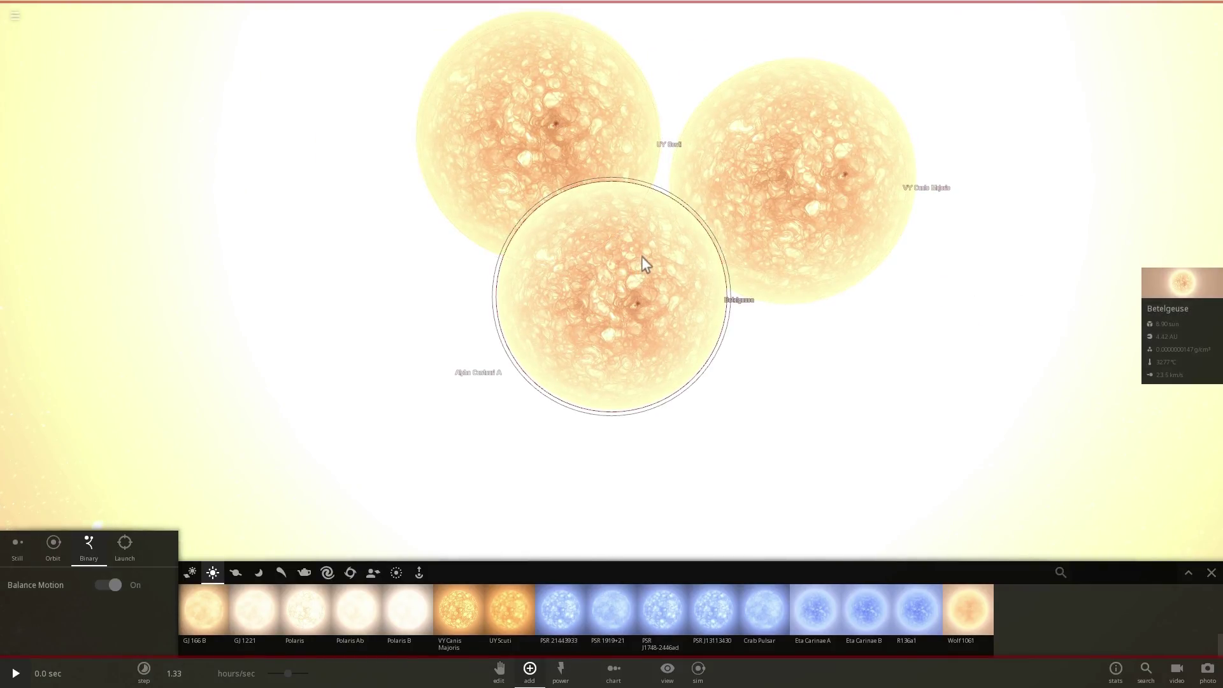
key(Delete)
click(547, 156)
key(Delete)
click(761, 175)
key(Delete)
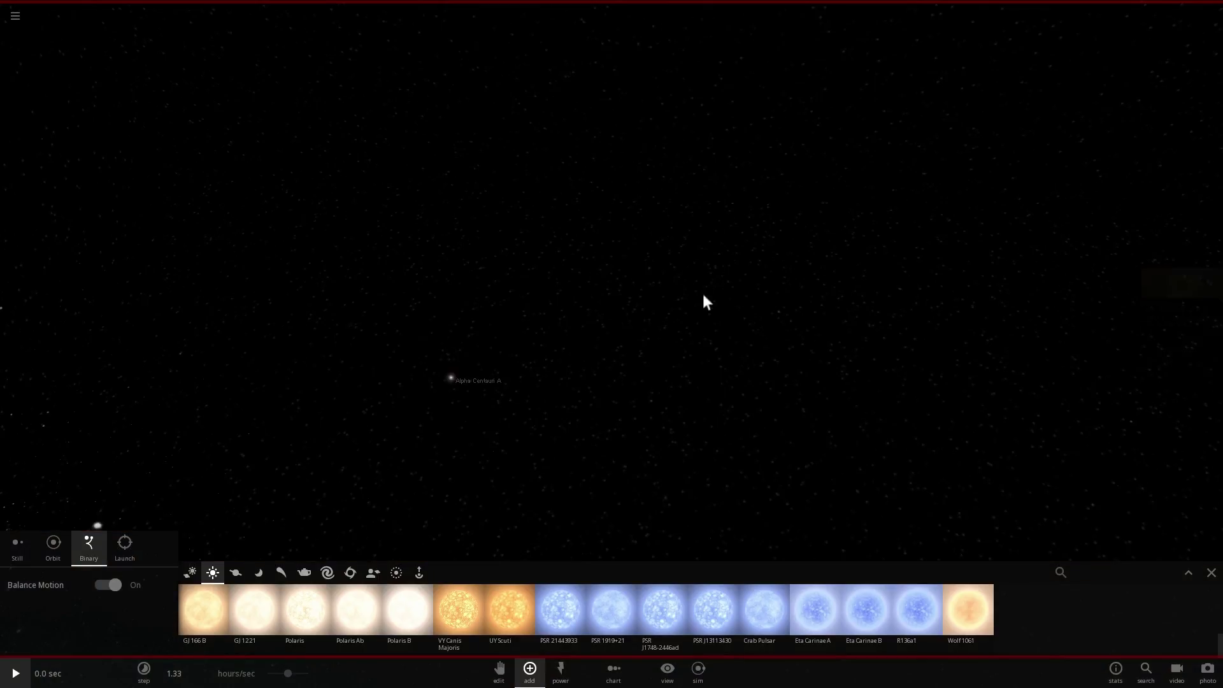
Step: Focus on Alpha Centauri A and open its full properties
click(702, 369)
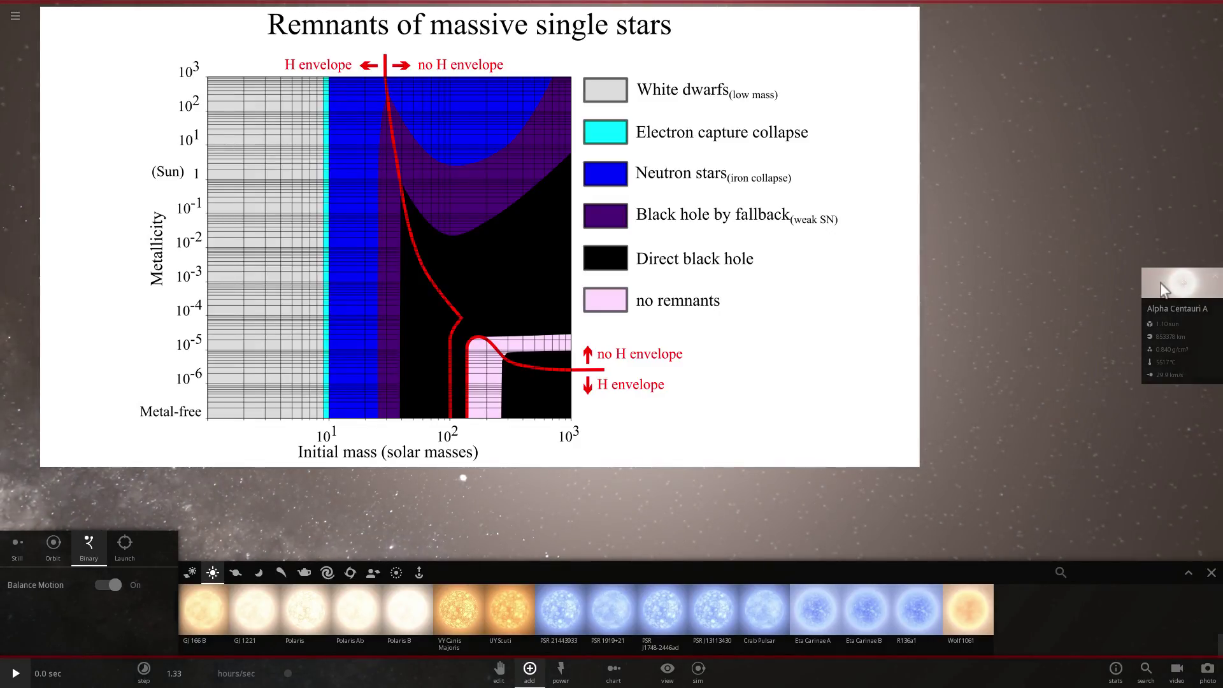
click(1164, 288)
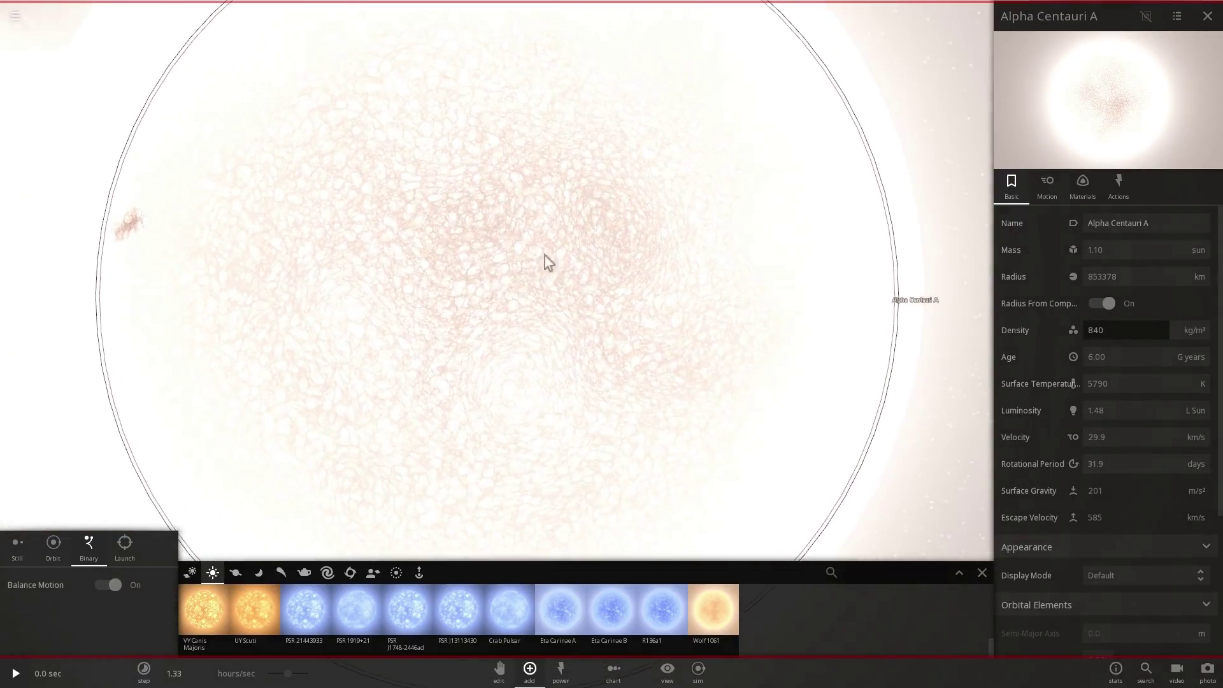
scroll(498, 266, down, 3)
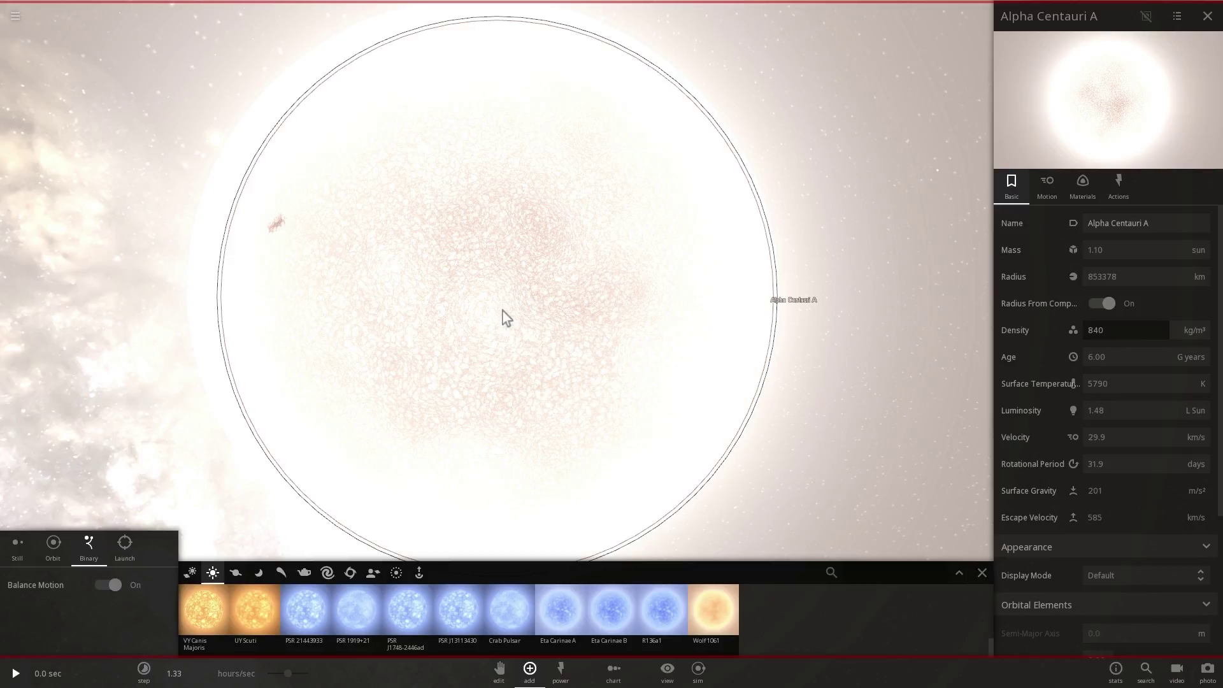
Step: Examine Alpha Centauri A's surface from several distances and angles
scroll(529, 332, down, 3)
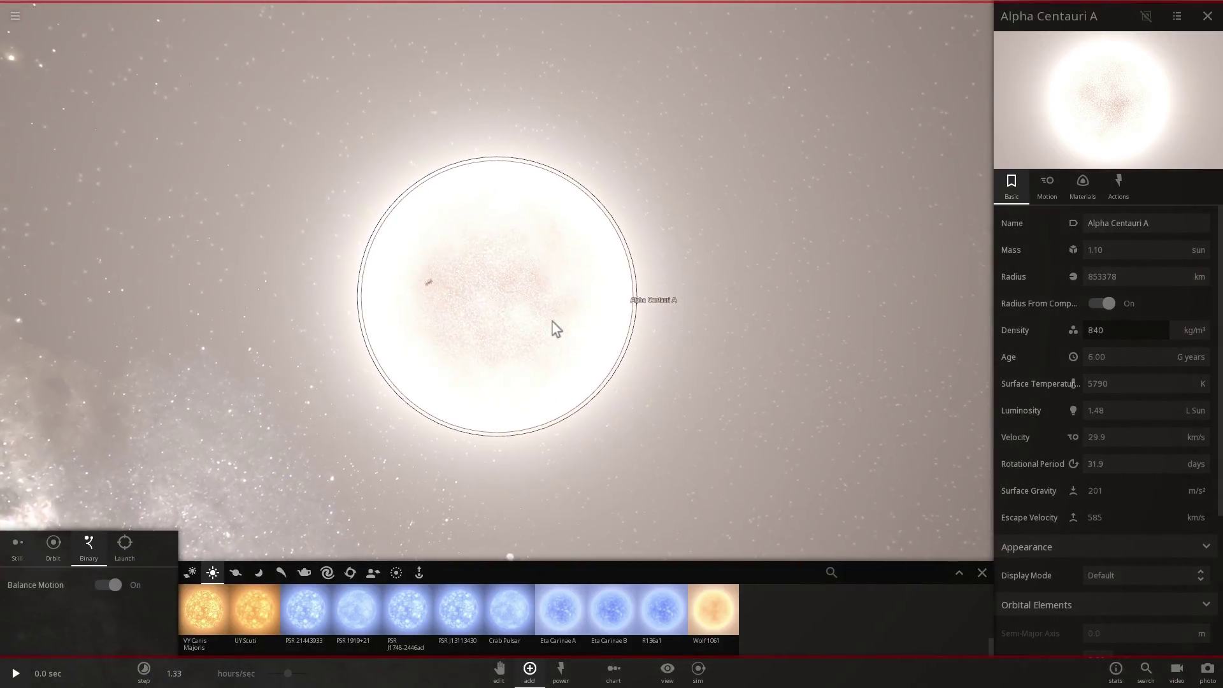
scroll(555, 328, up, 2)
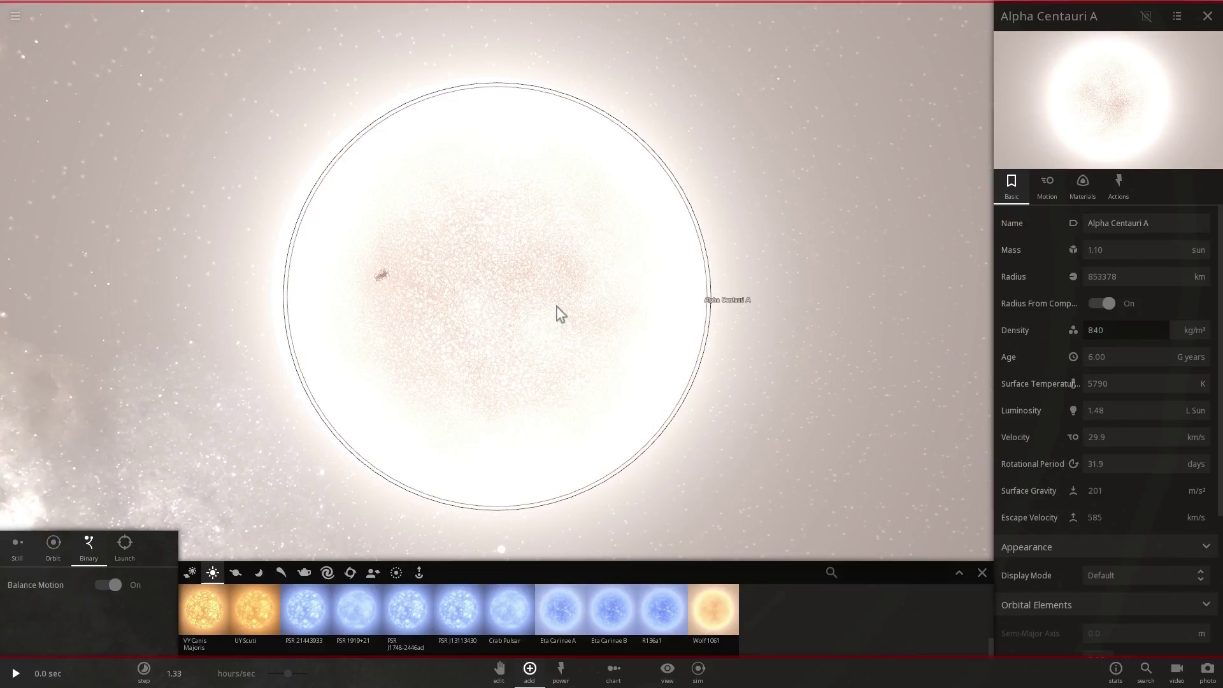
drag(700, 246, 751, 244)
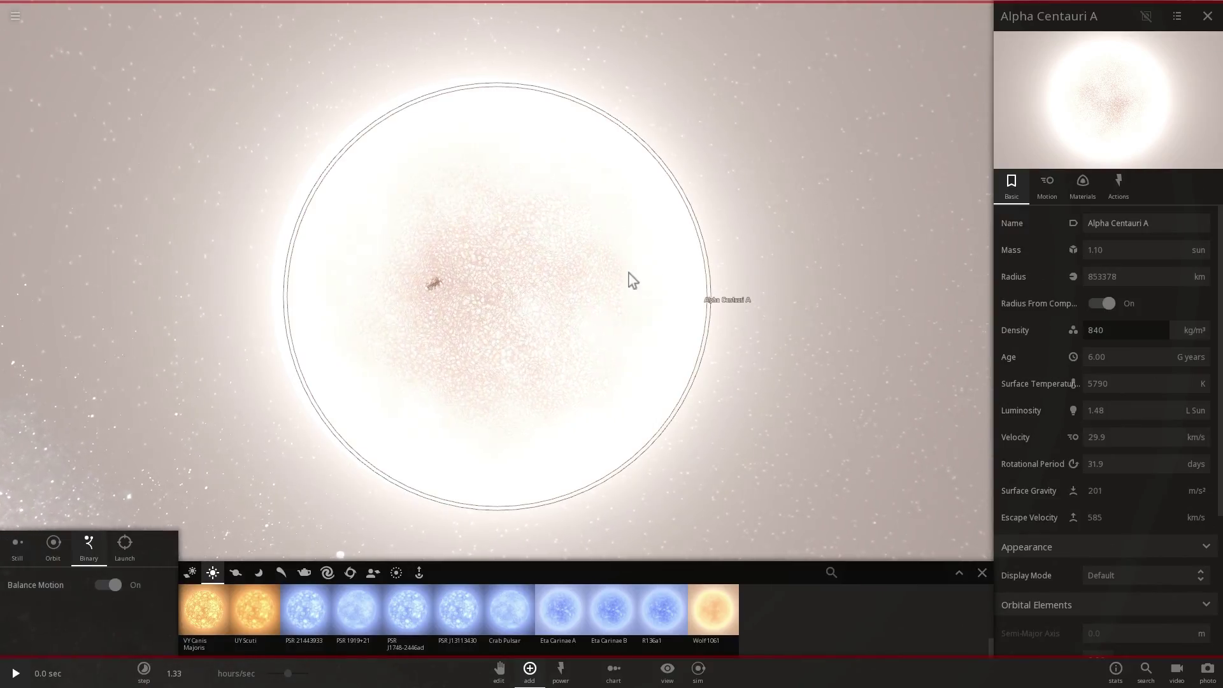
drag(621, 274, 541, 285)
scroll(906, 263, down, 1)
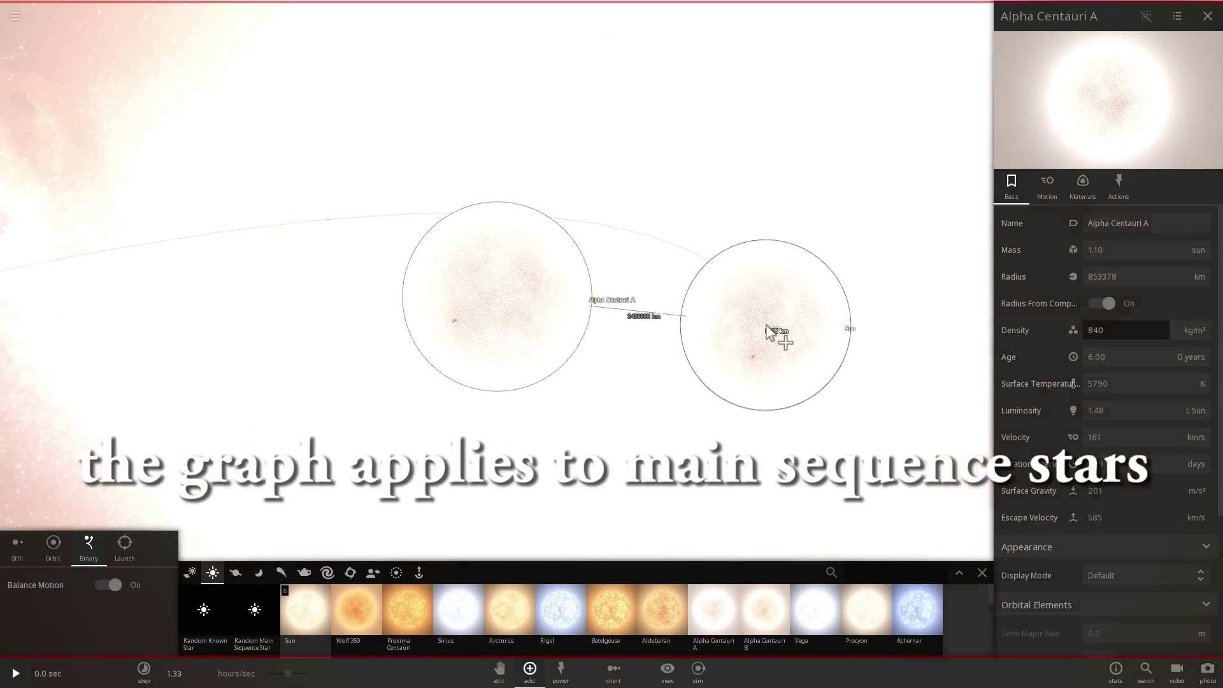
key(Escape)
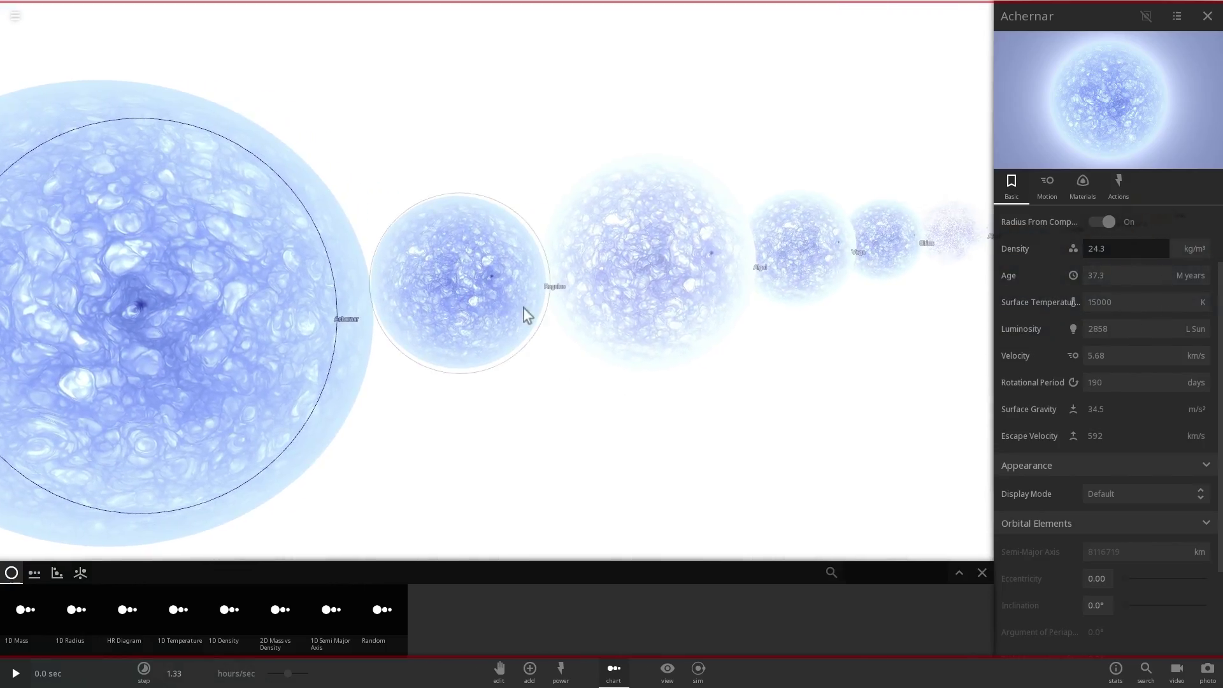
Step: Compare the stars lined up in the chart from Achernar through Vega, Sirius, Procyon, Alpha Centauri A and the Sun to Barnard's Star
click(628, 273)
click(651, 247)
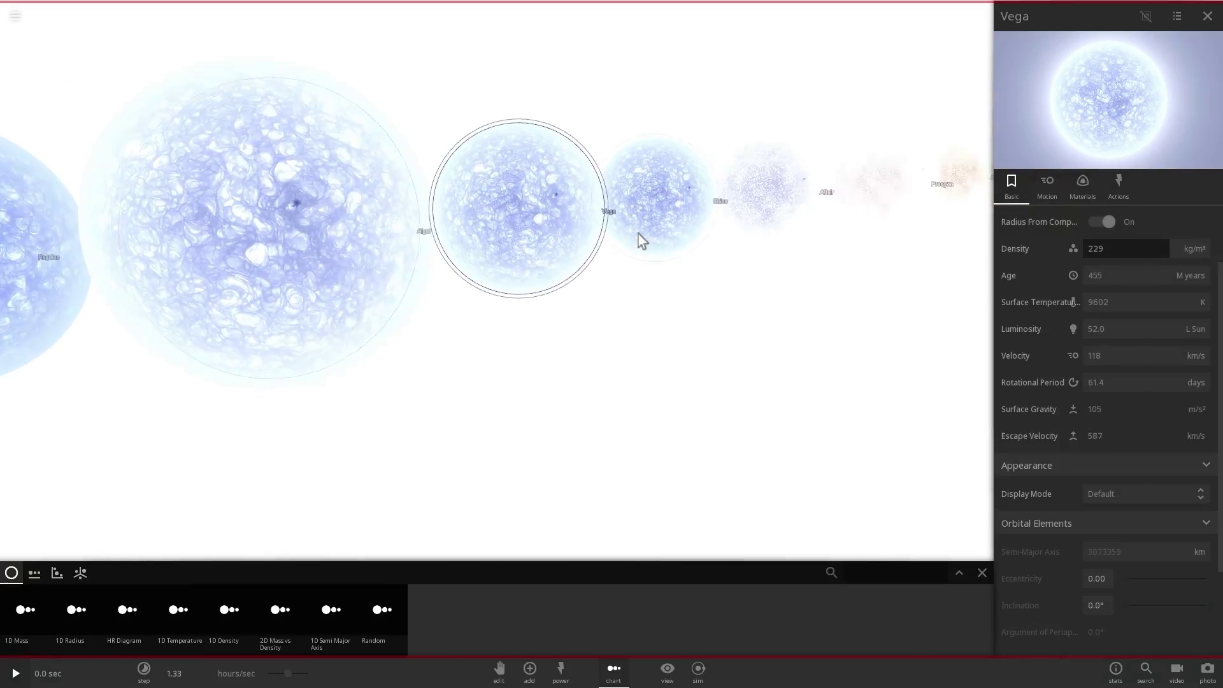
click(639, 233)
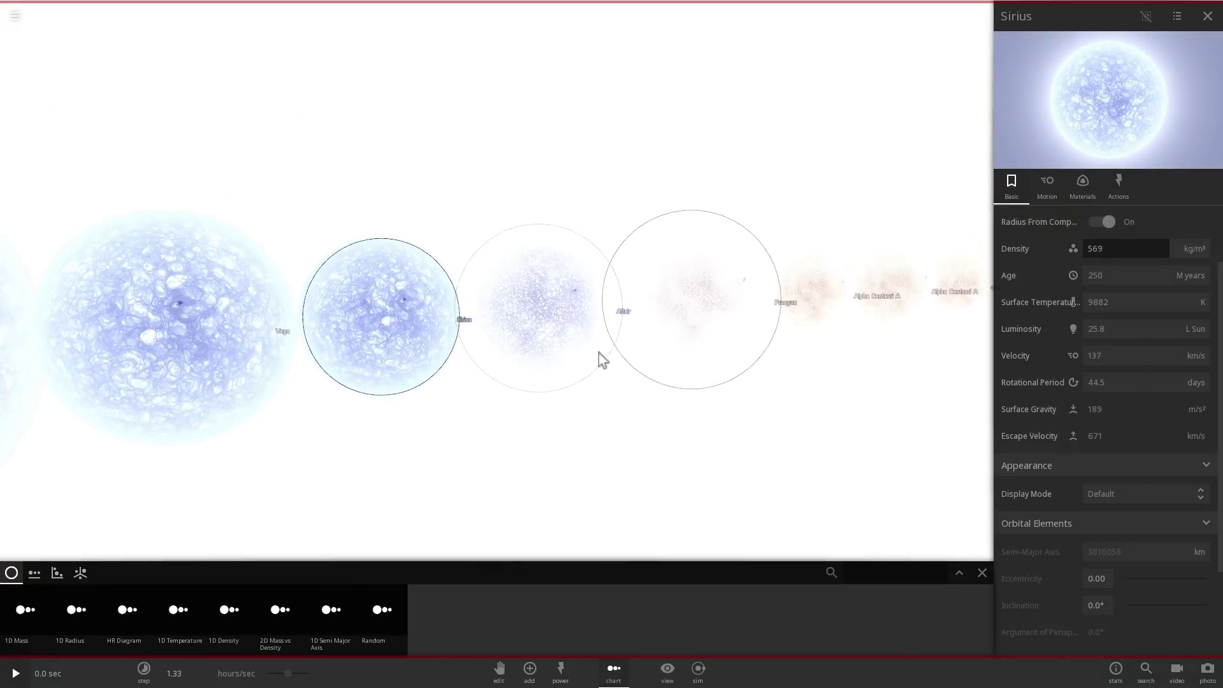
click(601, 360)
click(541, 385)
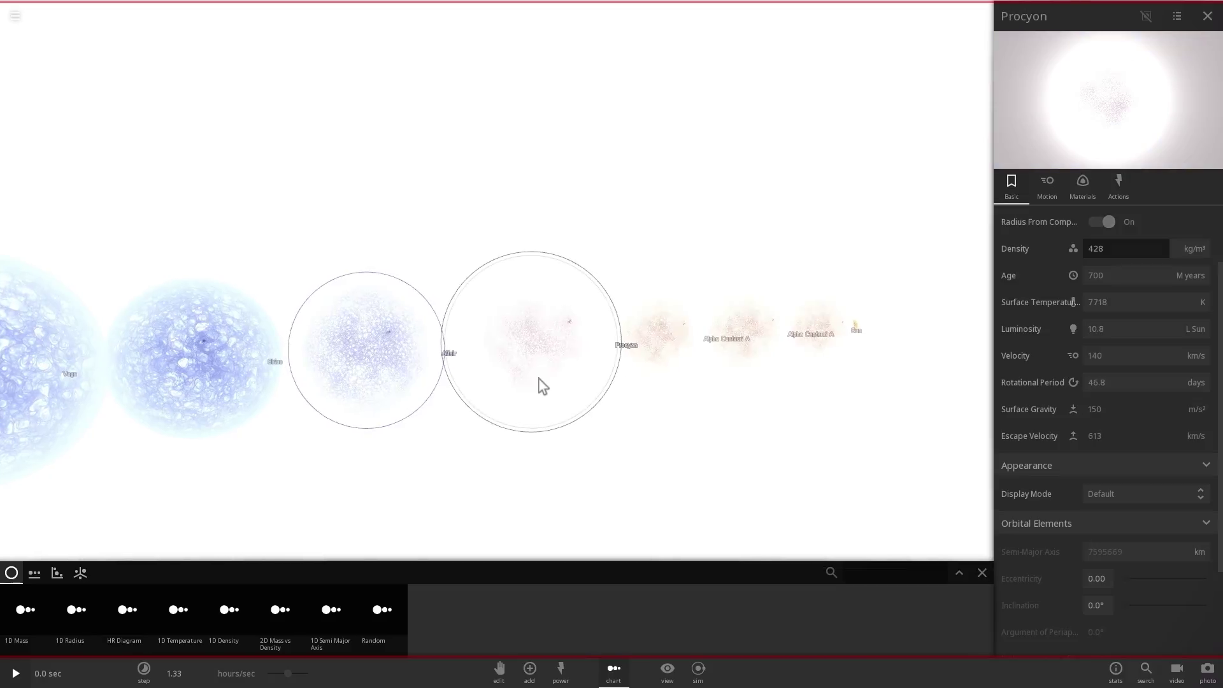
click(571, 375)
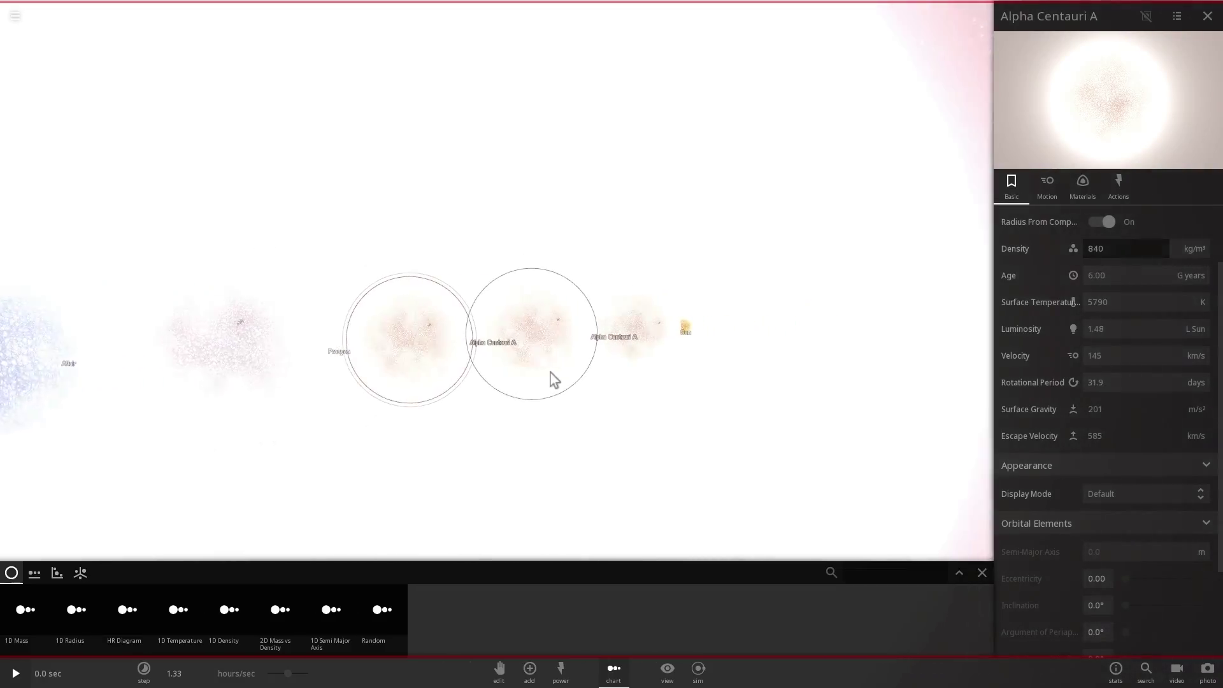
click(589, 350)
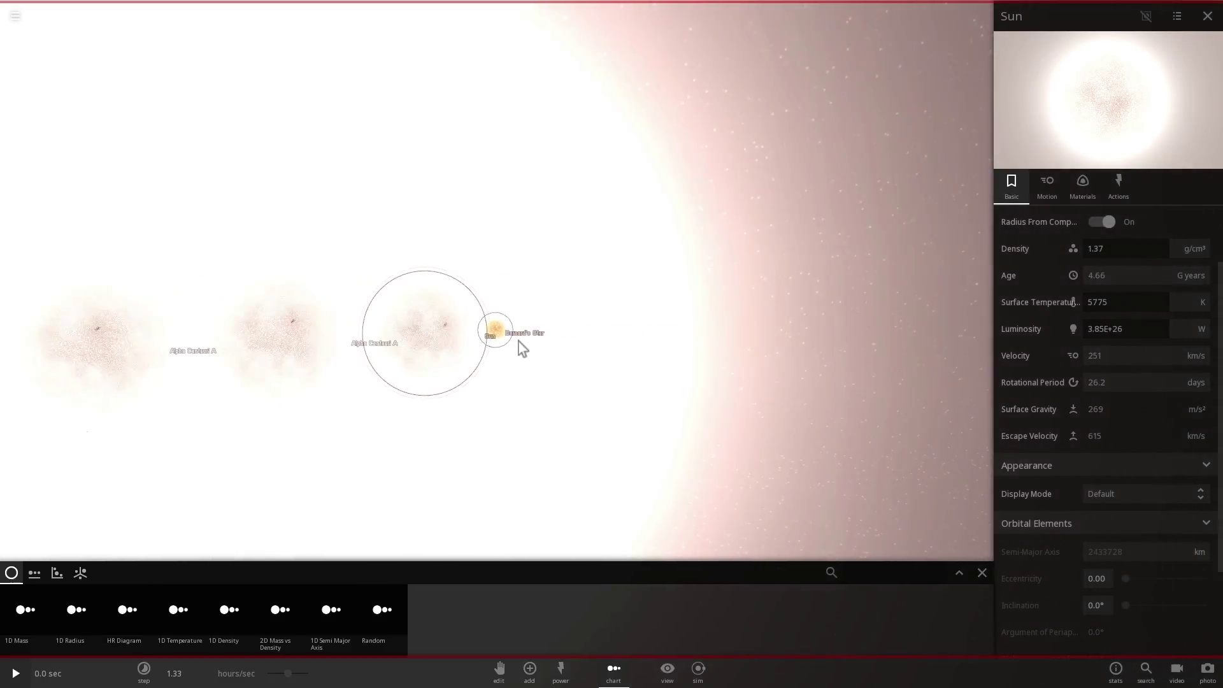
click(519, 342)
mouse_move(644, 350)
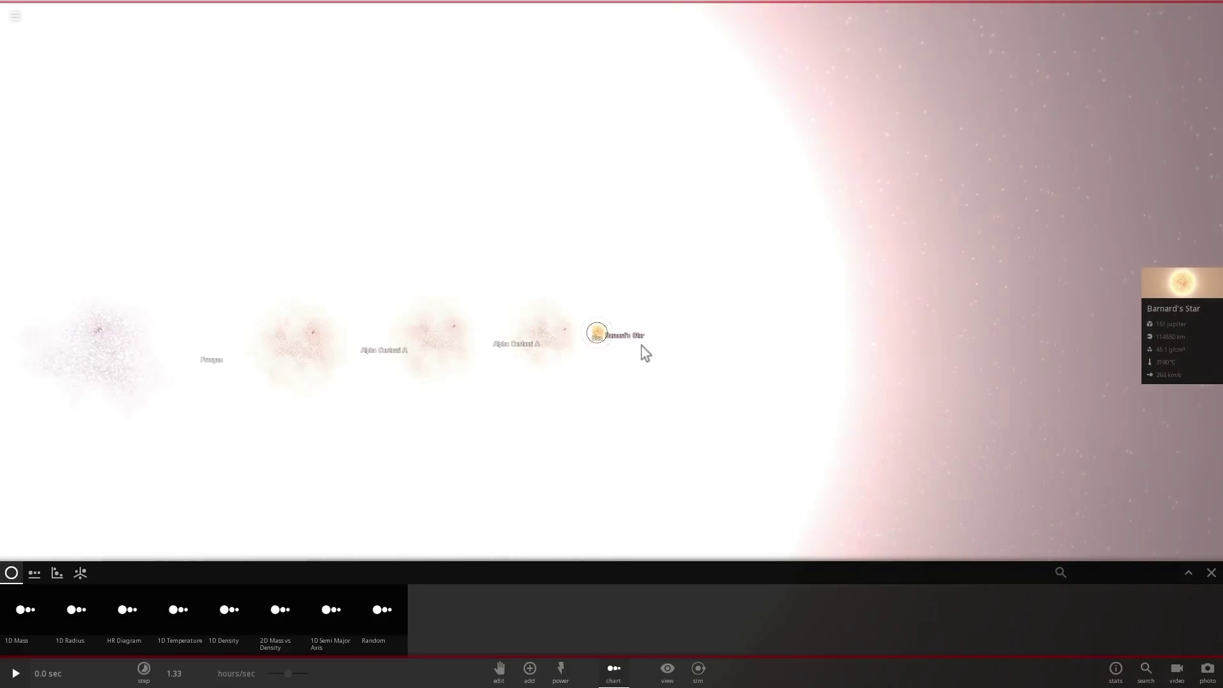
scroll(541, 357, down, 5)
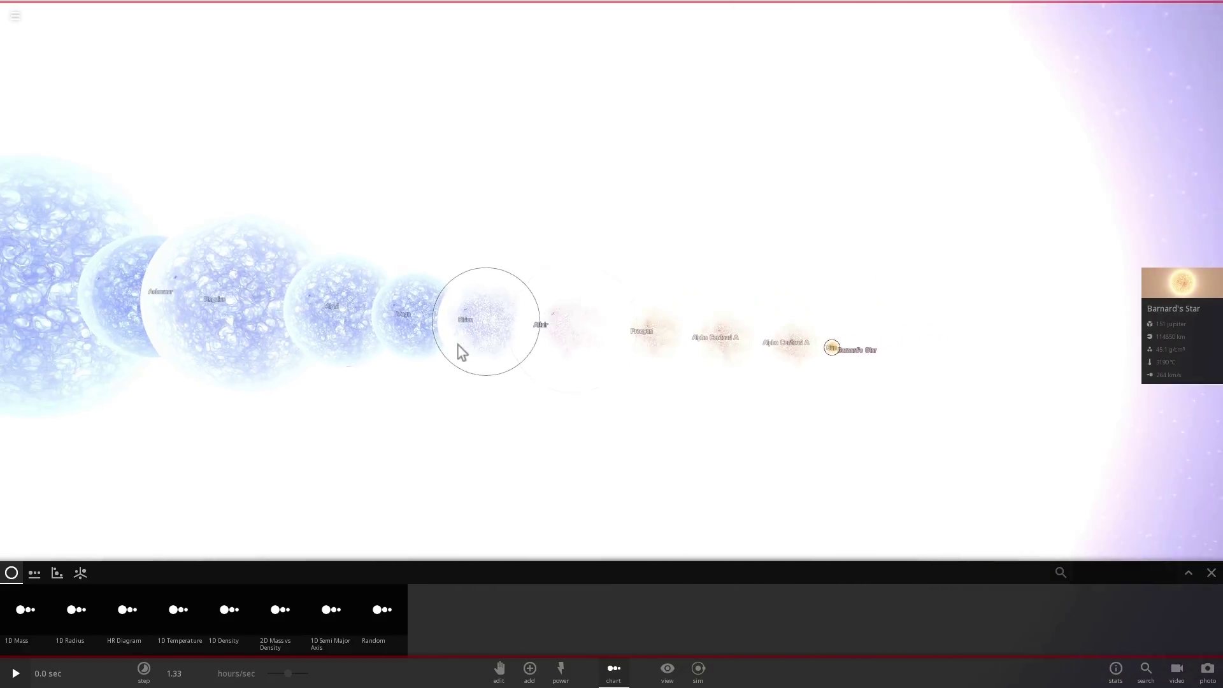
scroll(456, 349, down, 5)
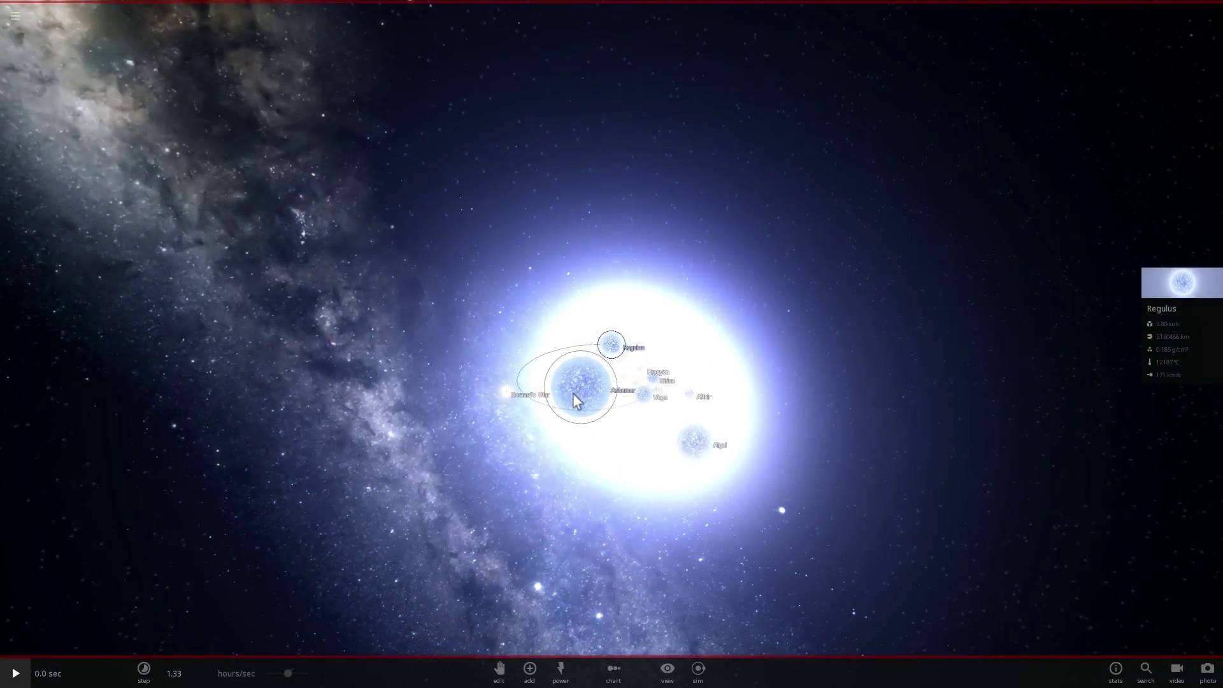
Step: Select Achernar in the star system and open its full properties
click(583, 405)
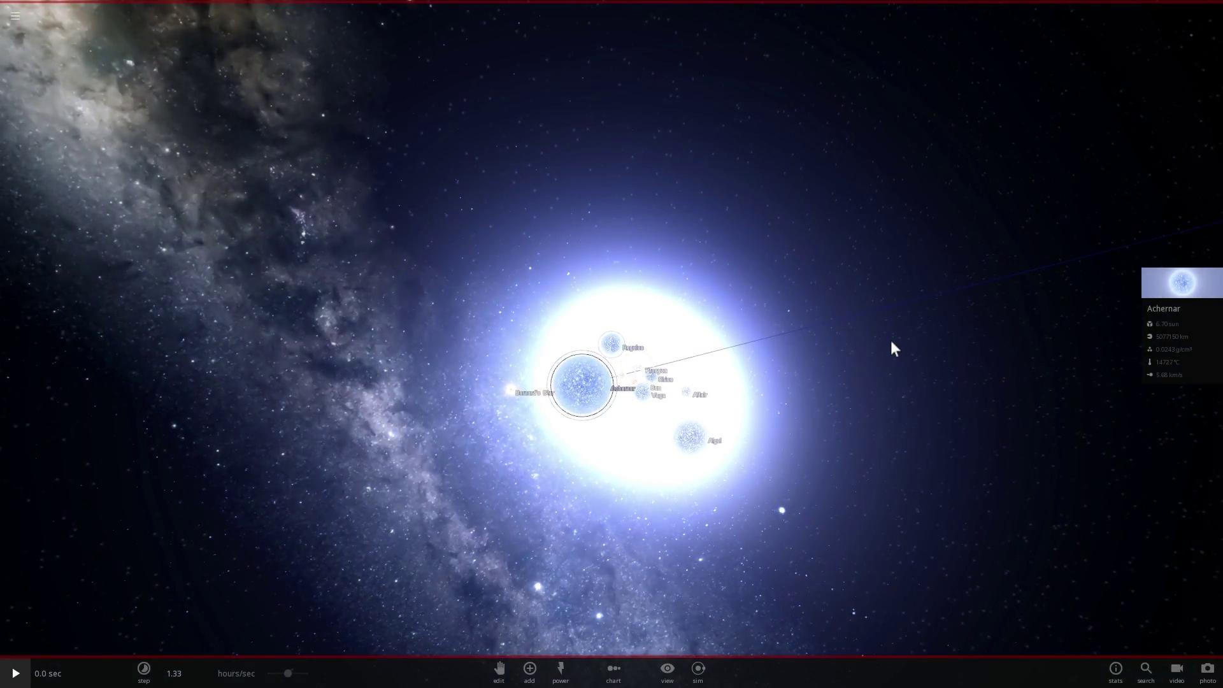
scroll(891, 352, up, 3)
click(1164, 289)
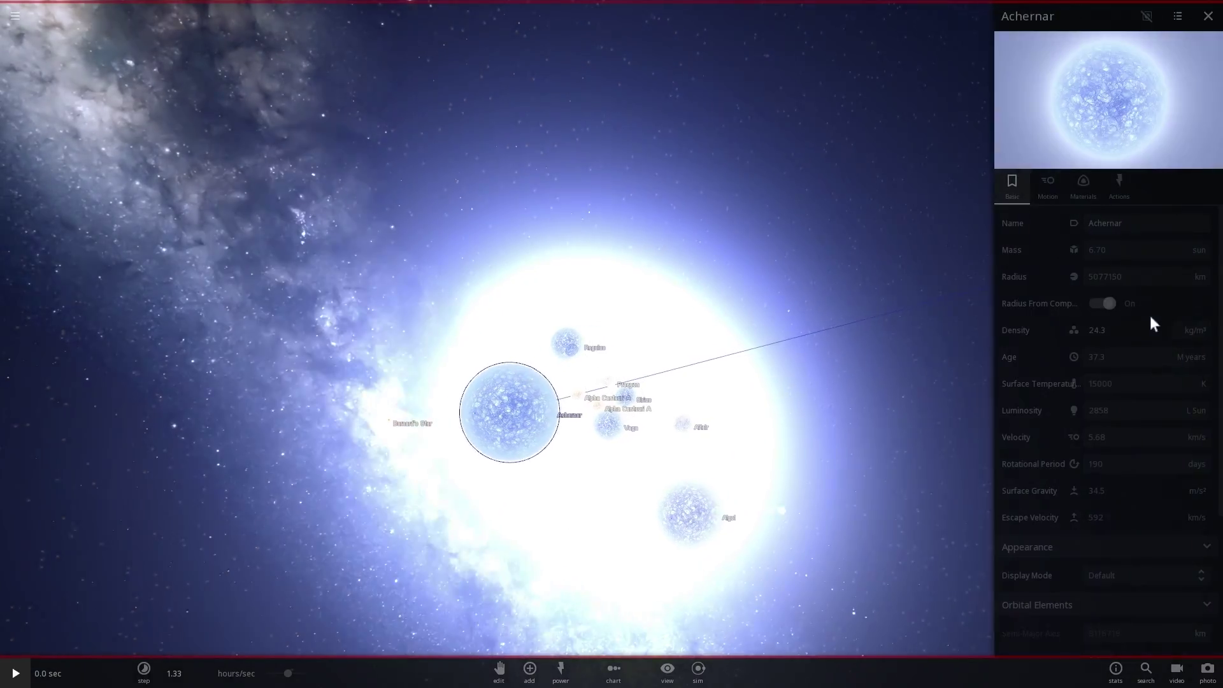
scroll(589, 367, up, 10)
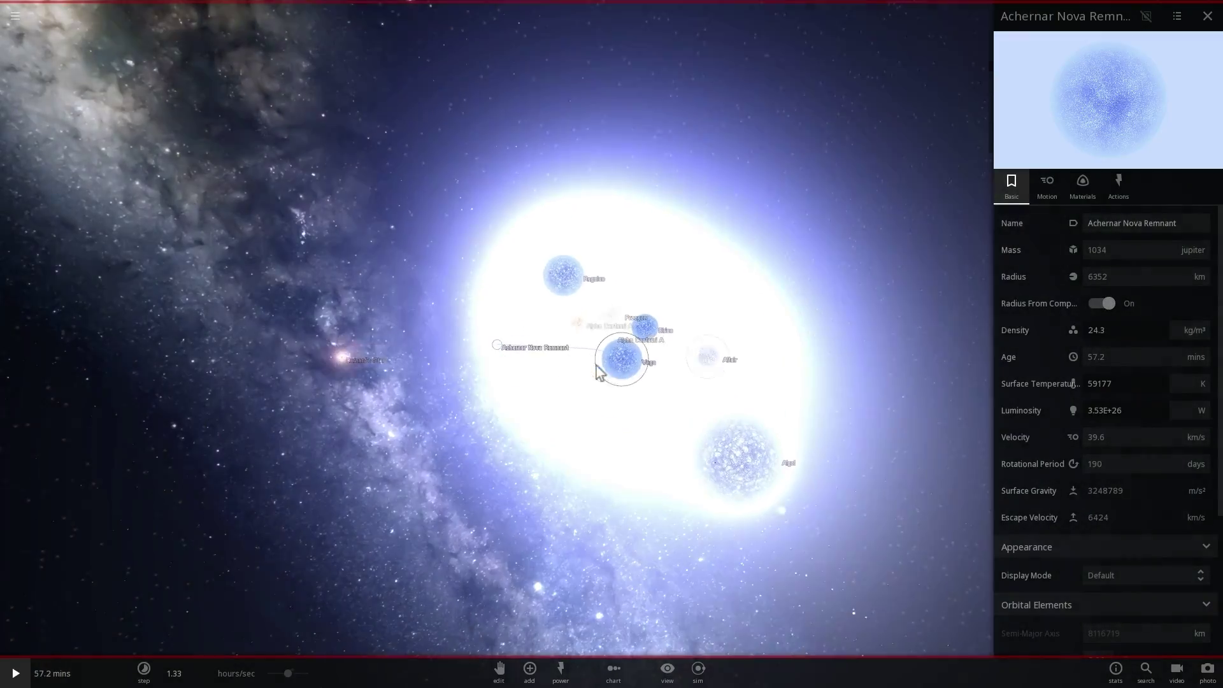
Step: Examine Achernar's nova remnant up close and then among the surrounding stars from several angles
scroll(499, 354, up, 5)
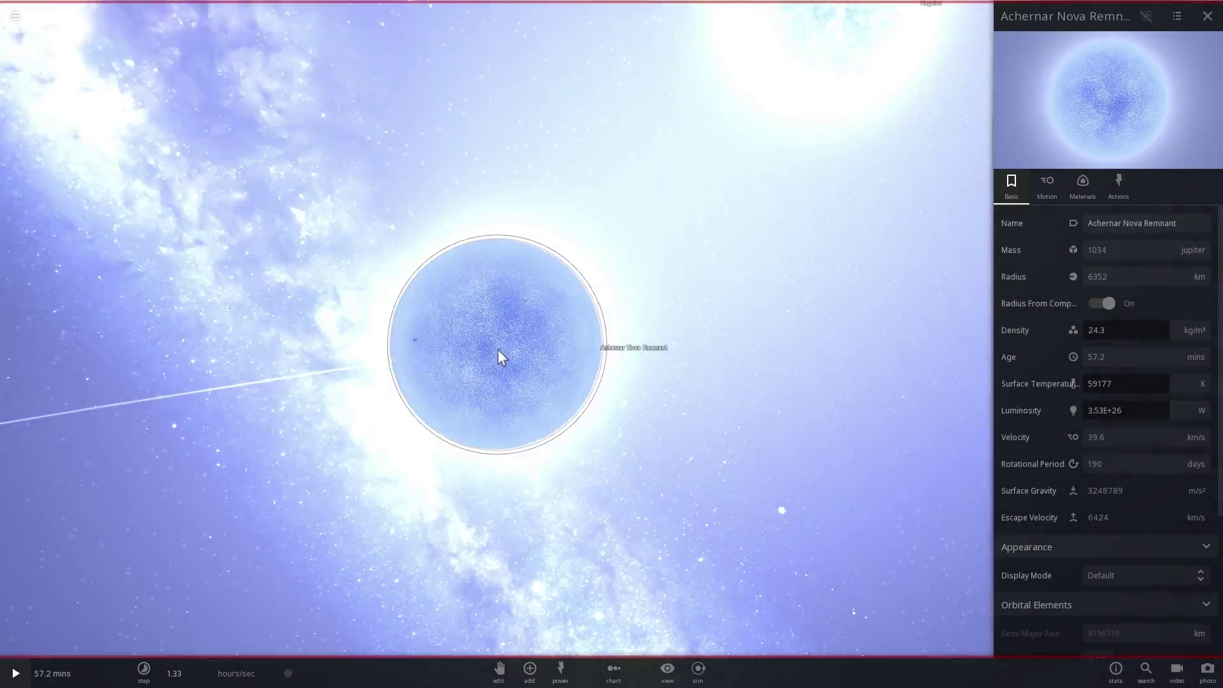
scroll(363, 350, down, 5)
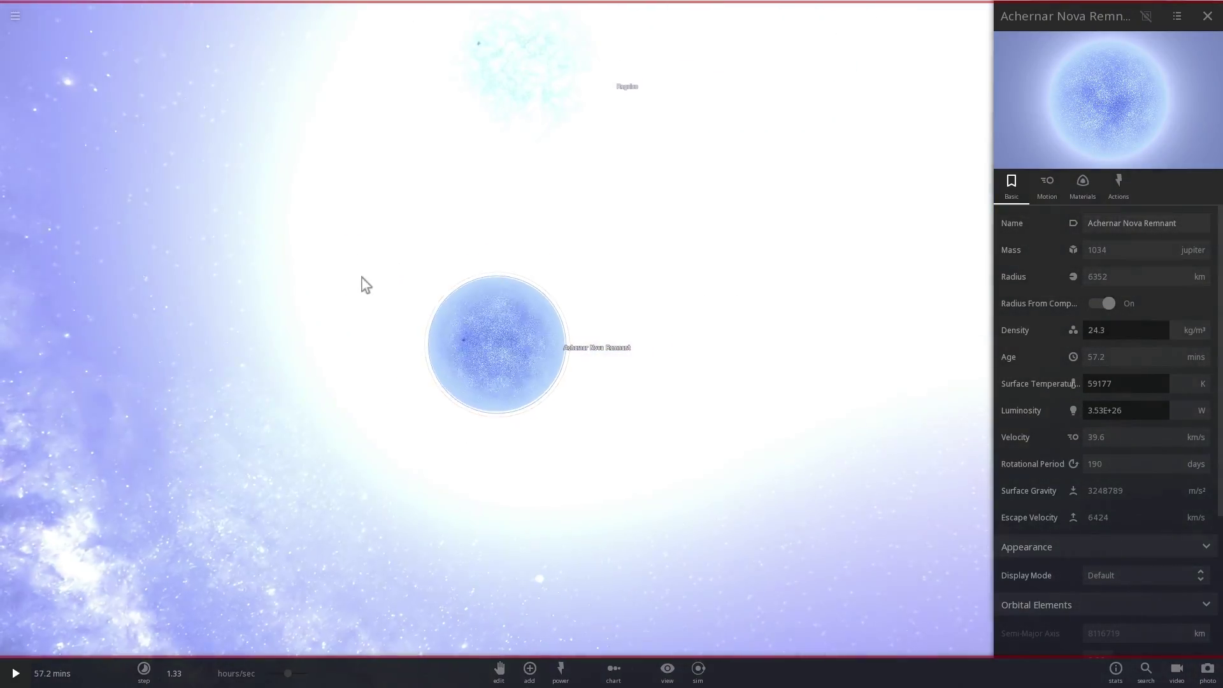
scroll(440, 266, down, 5)
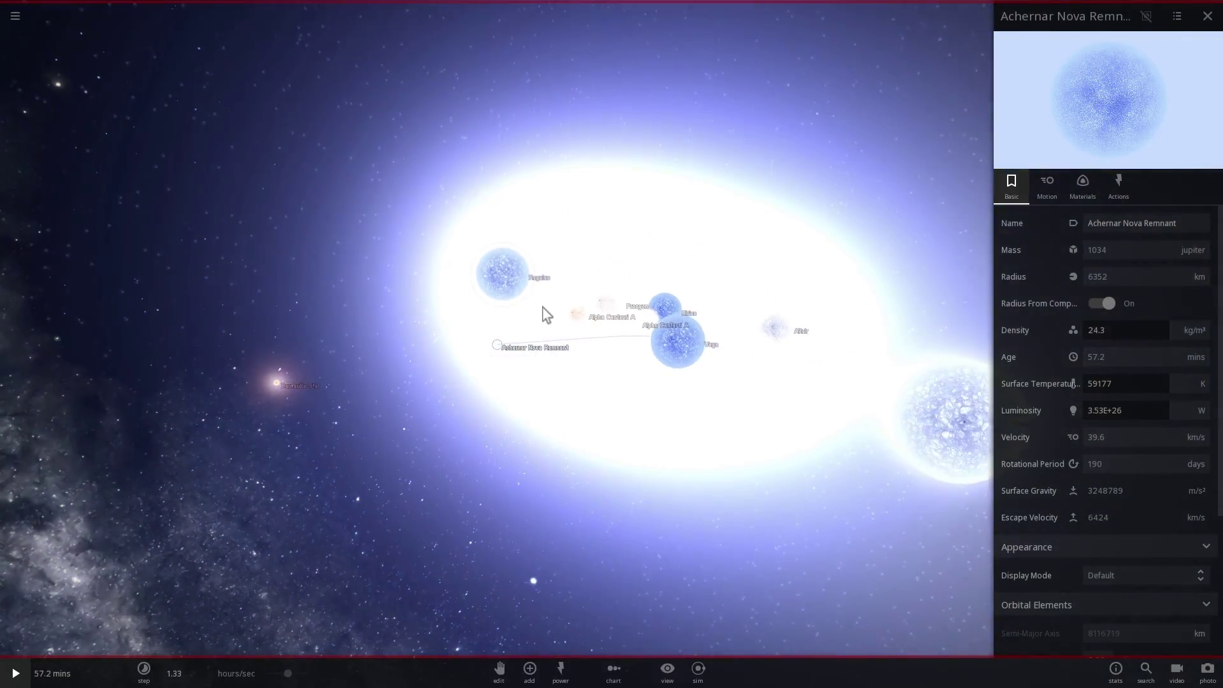
drag(543, 308, 719, 352)
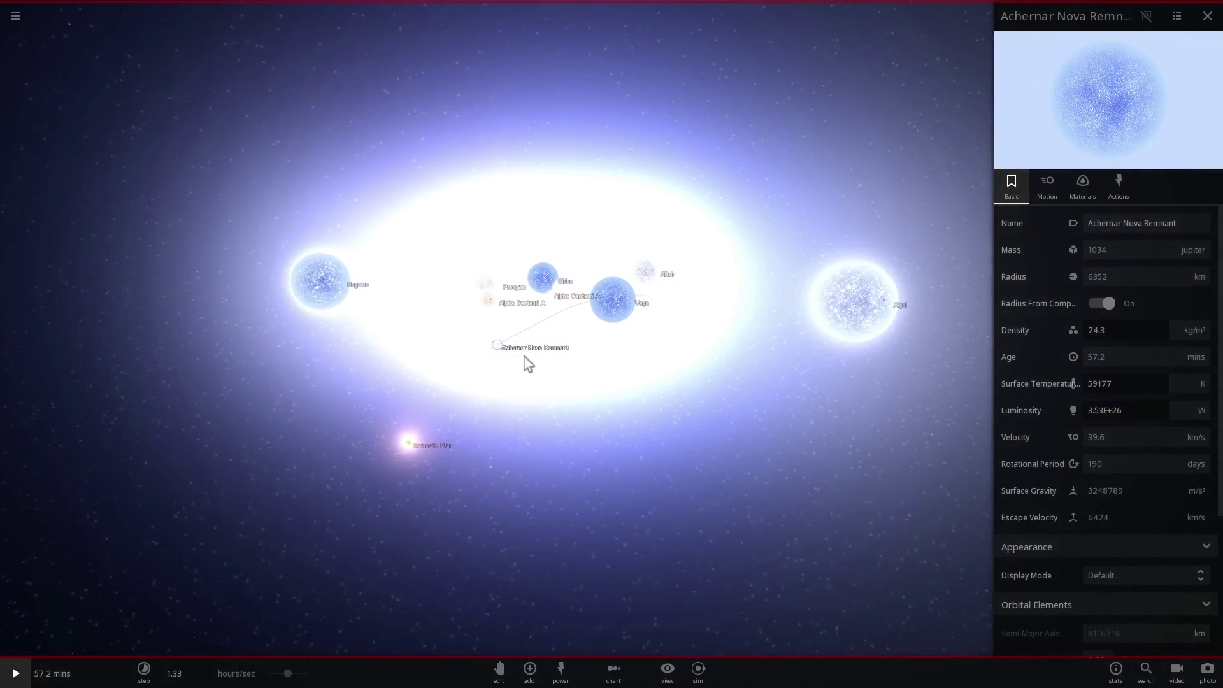
drag(546, 367, 452, 405)
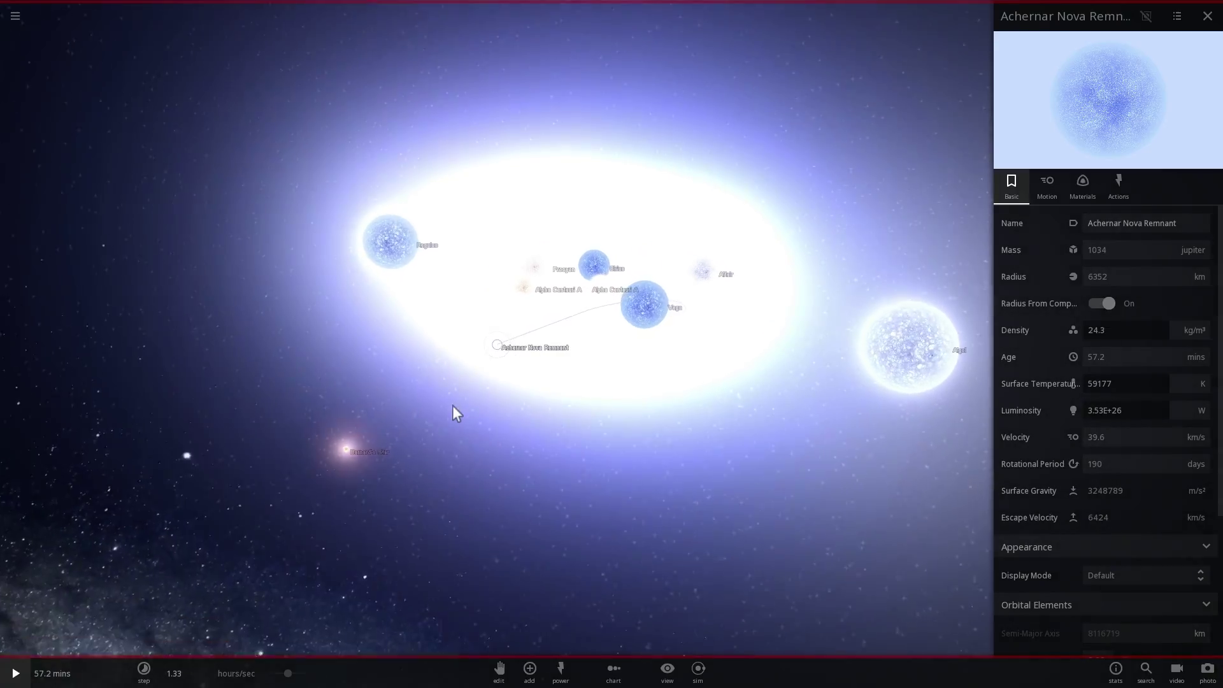
drag(519, 372, 461, 371)
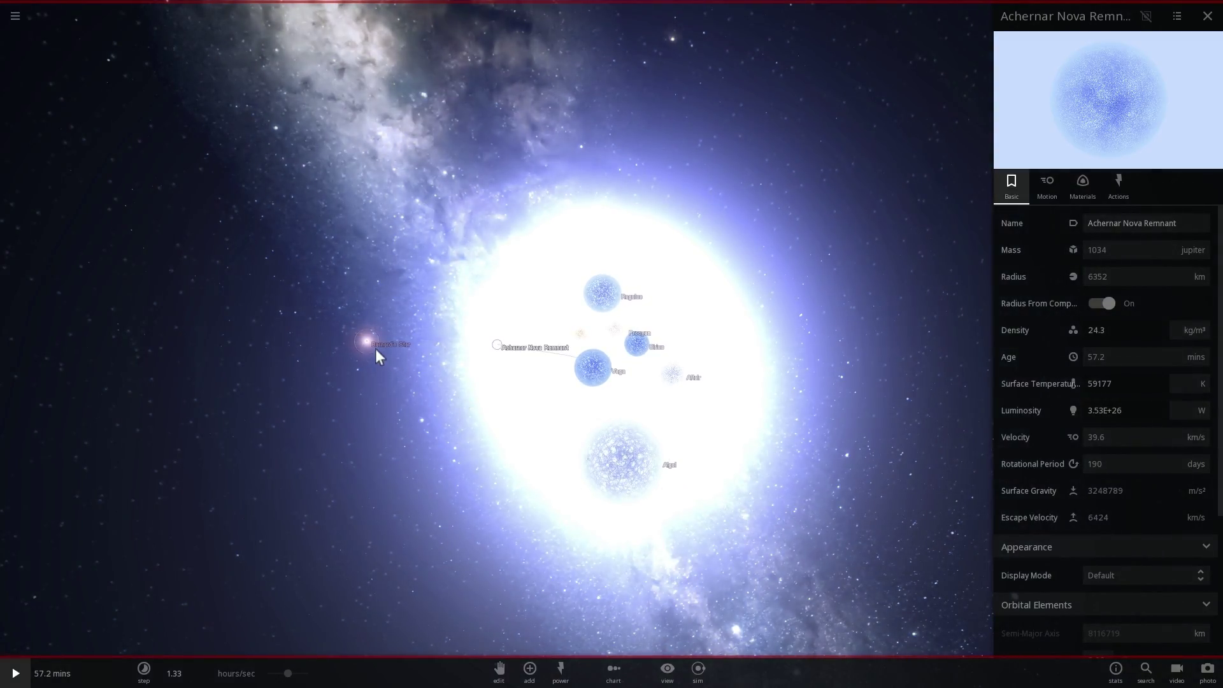
Step: Turn Radius From Composition back on for the Alpha Centauri A already aged to 99999 G years
click(367, 343)
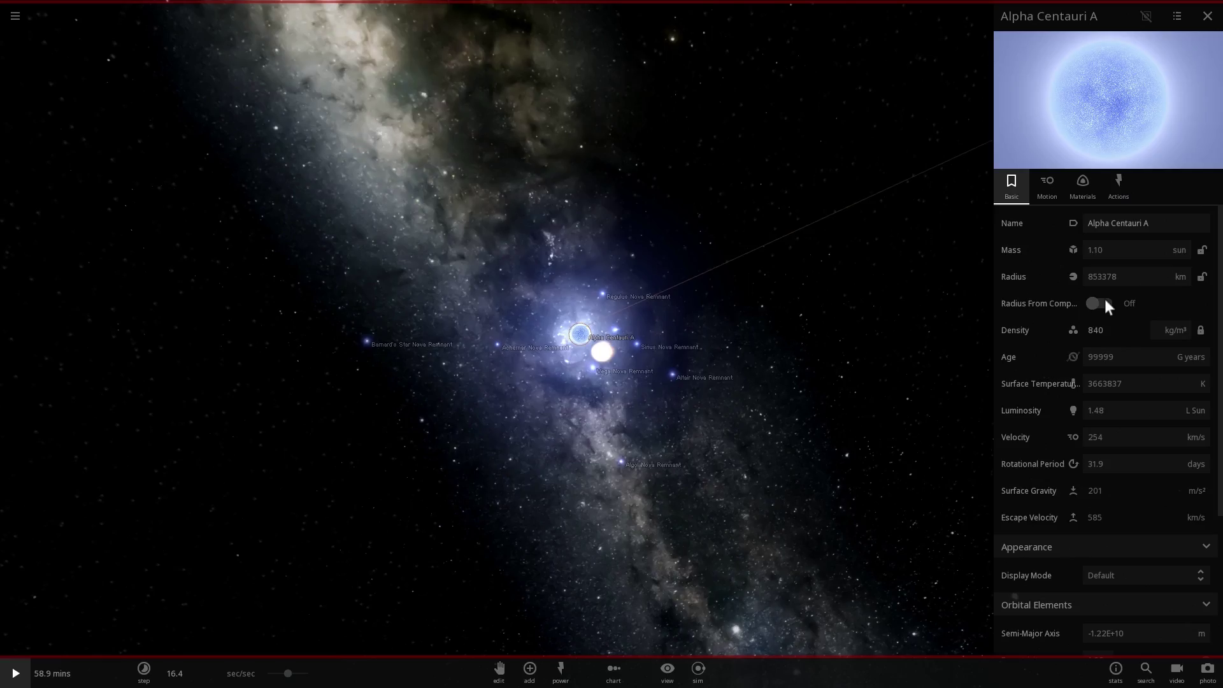
click(1105, 301)
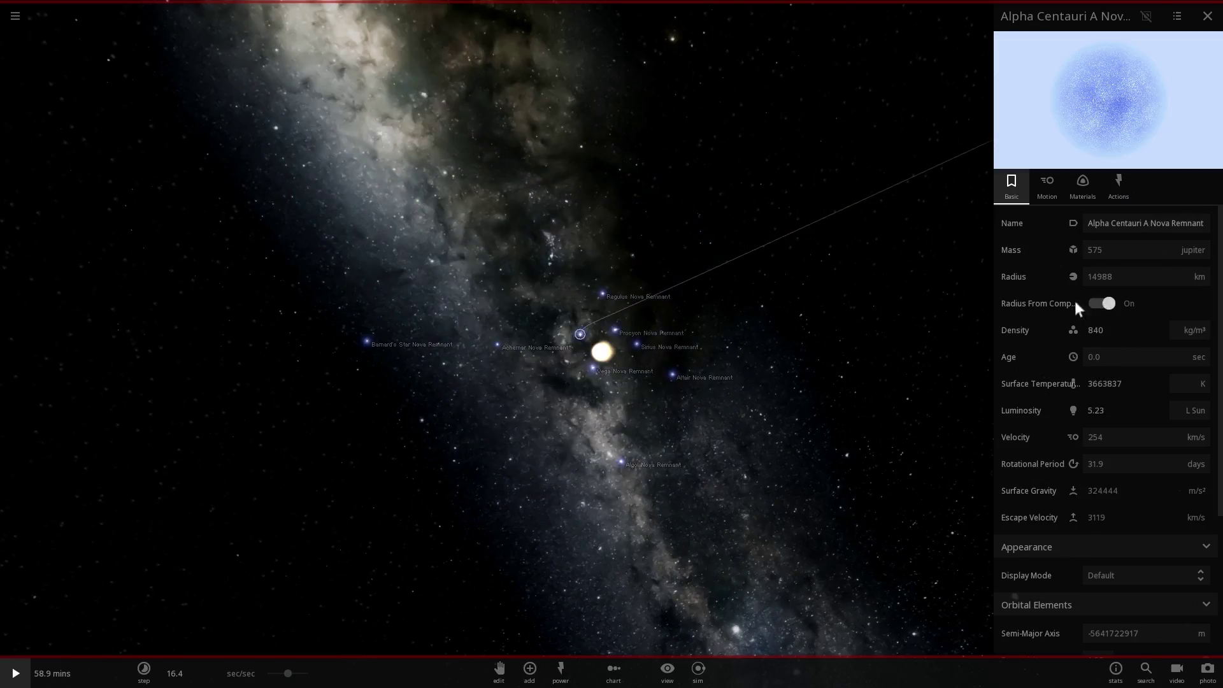
Step: Set the other Alpha Centauri A's age to 99999 G years and repeatedly toggle its Radius From Composition setting
click(614, 354)
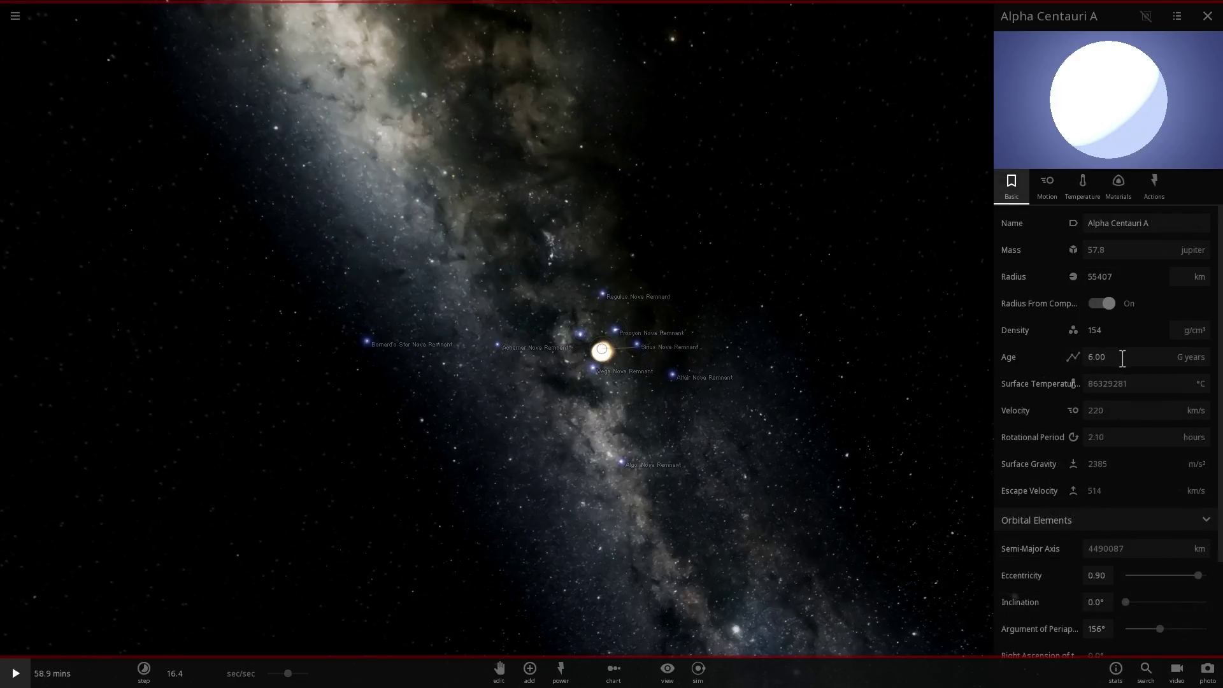
text(99999)
click(1104, 303)
click(1104, 304)
click(1104, 303)
click(1103, 304)
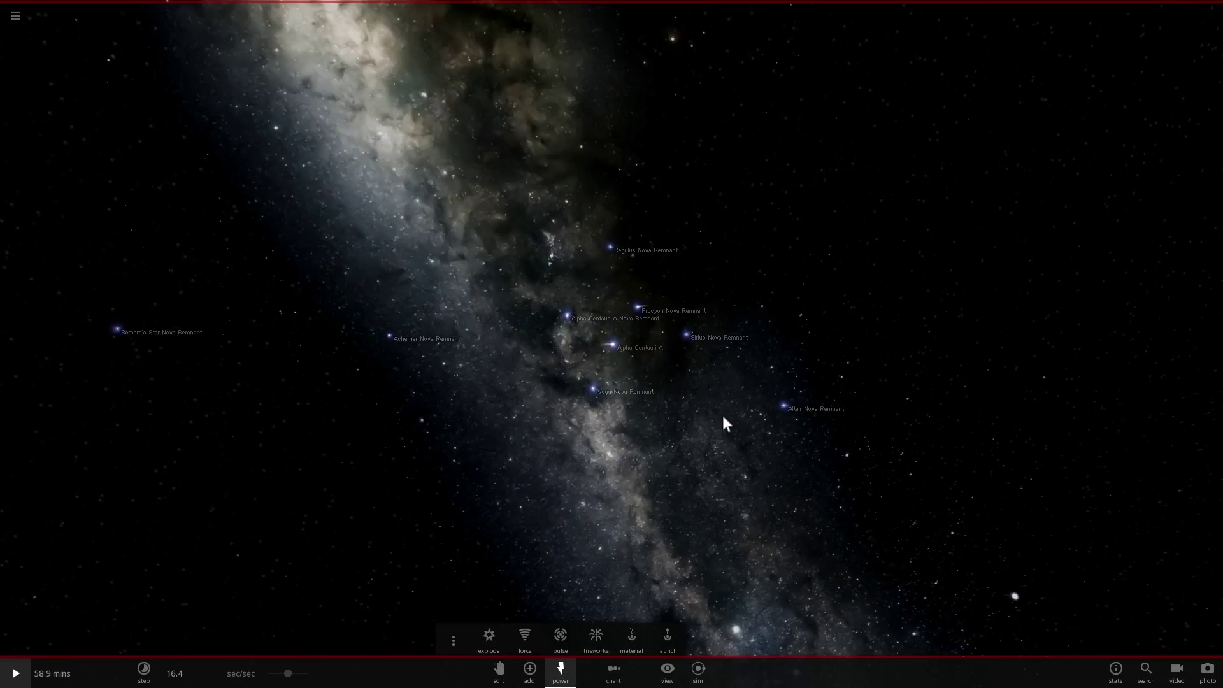
Step: Run the simulation of the remnants and raise its speed to about 31 minutes per second
scroll(723, 416, down, 1)
drag(702, 458, 629, 502)
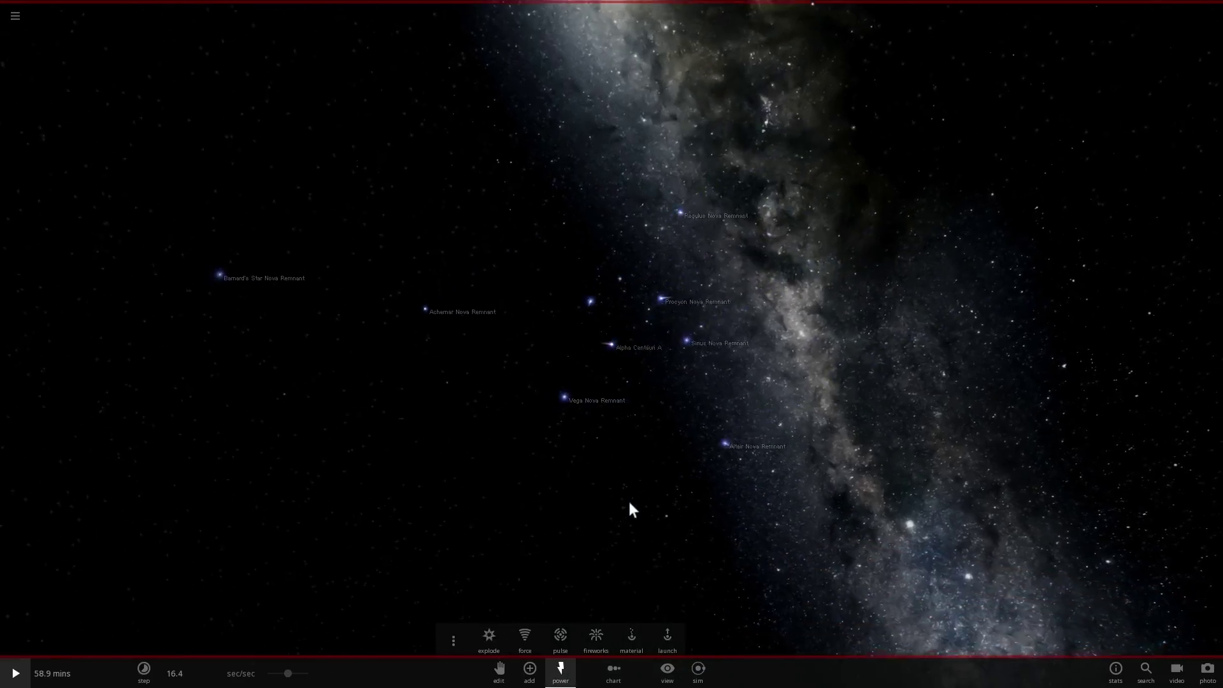
key(space)
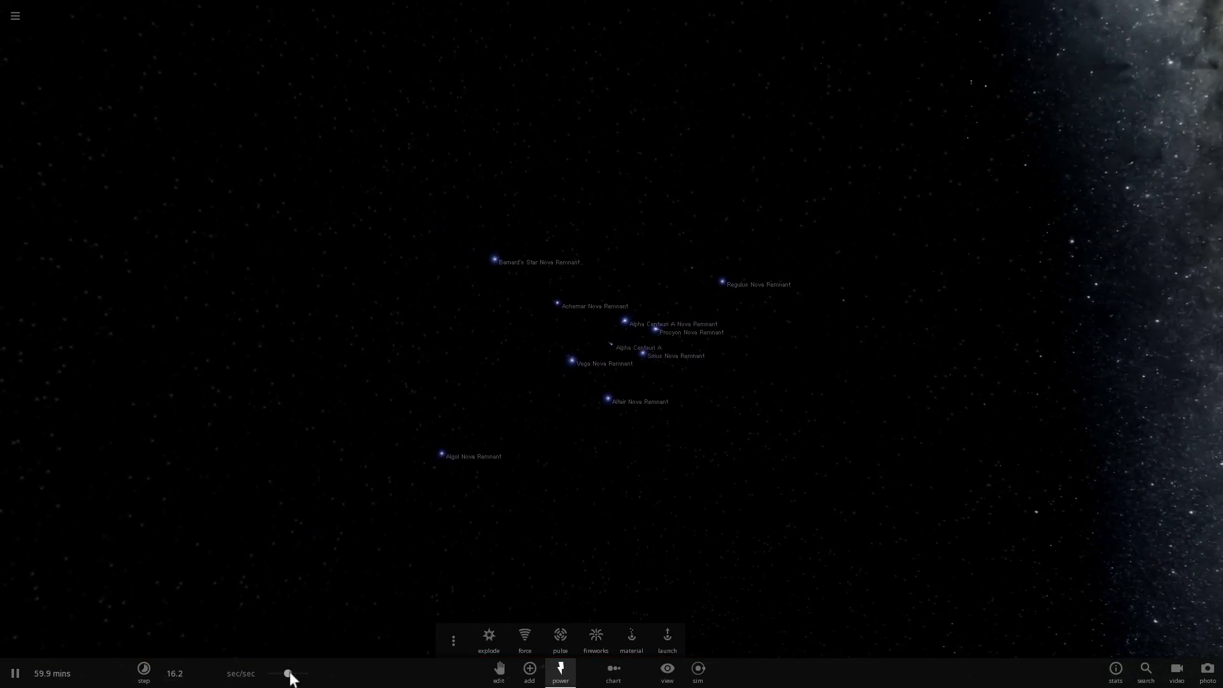
drag(306, 673, 306, 674)
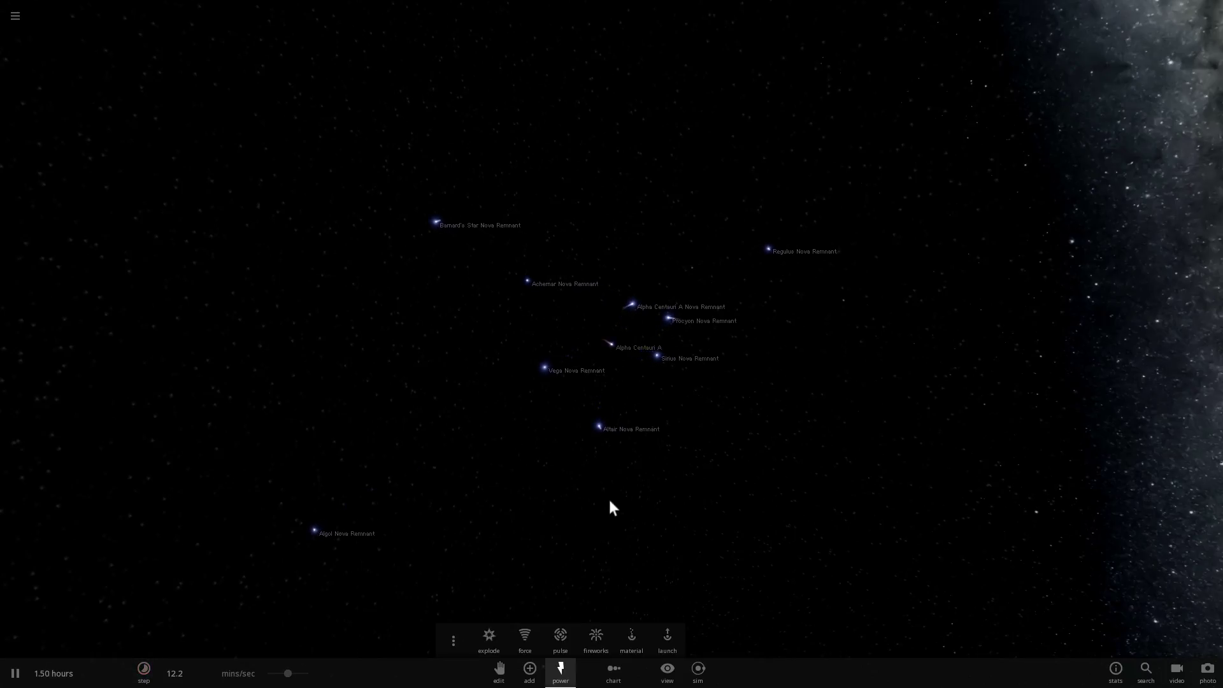
drag(295, 676, 303, 679)
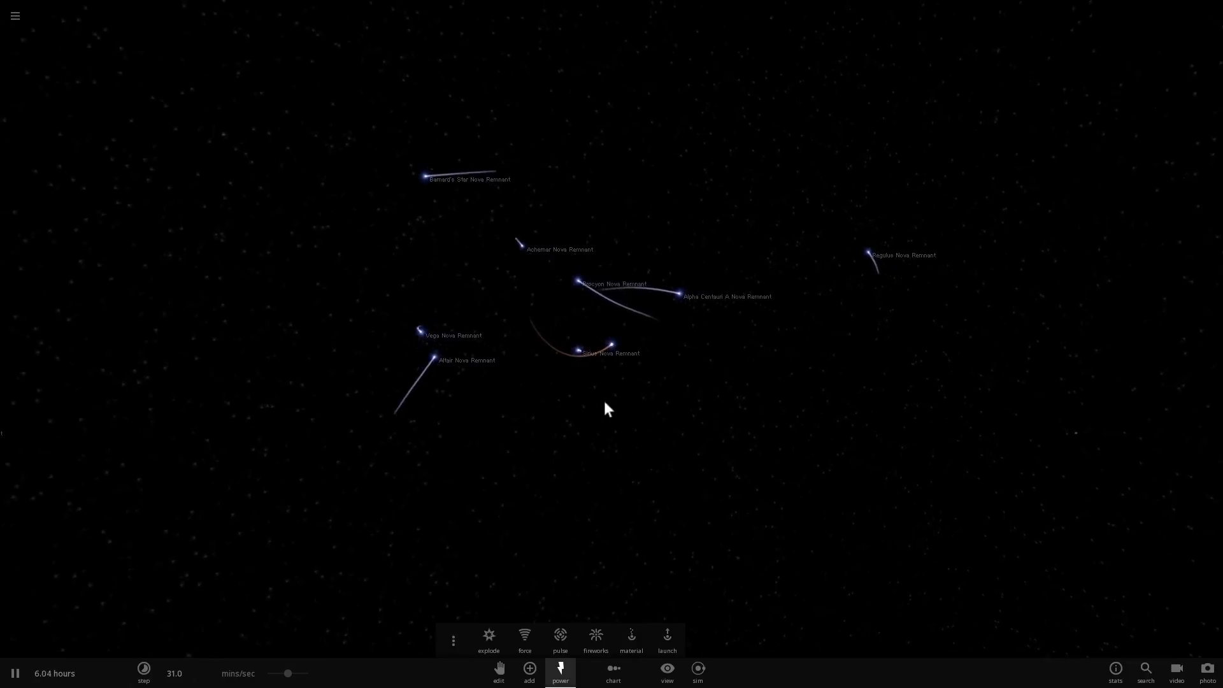
Step: Check Barnard's Star Nova Remnant while the remnants move, then pause the simulation
click(446, 188)
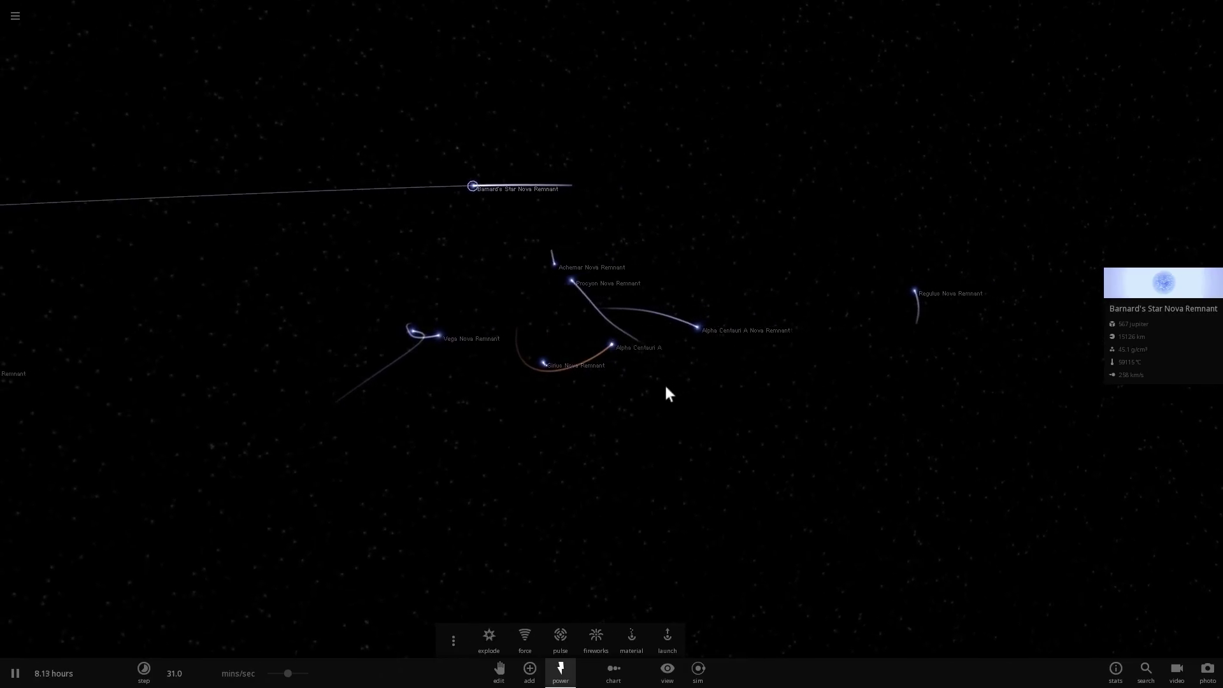
click(508, 365)
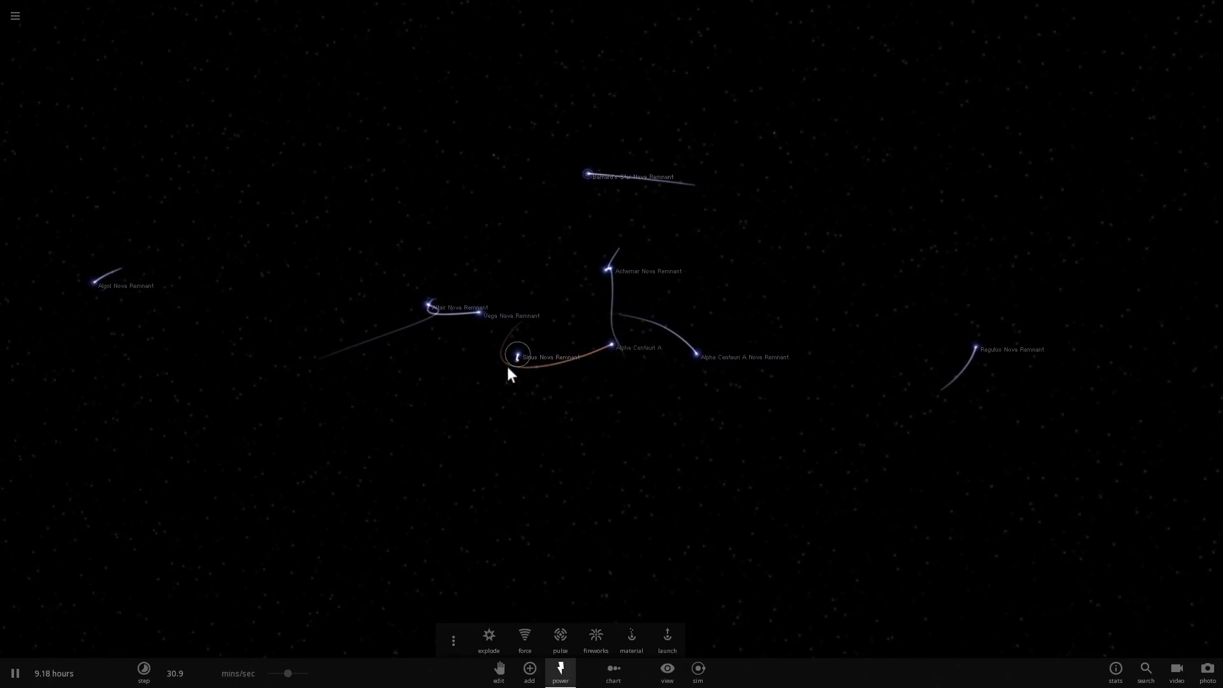
key(space)
scroll(647, 381, up, 3)
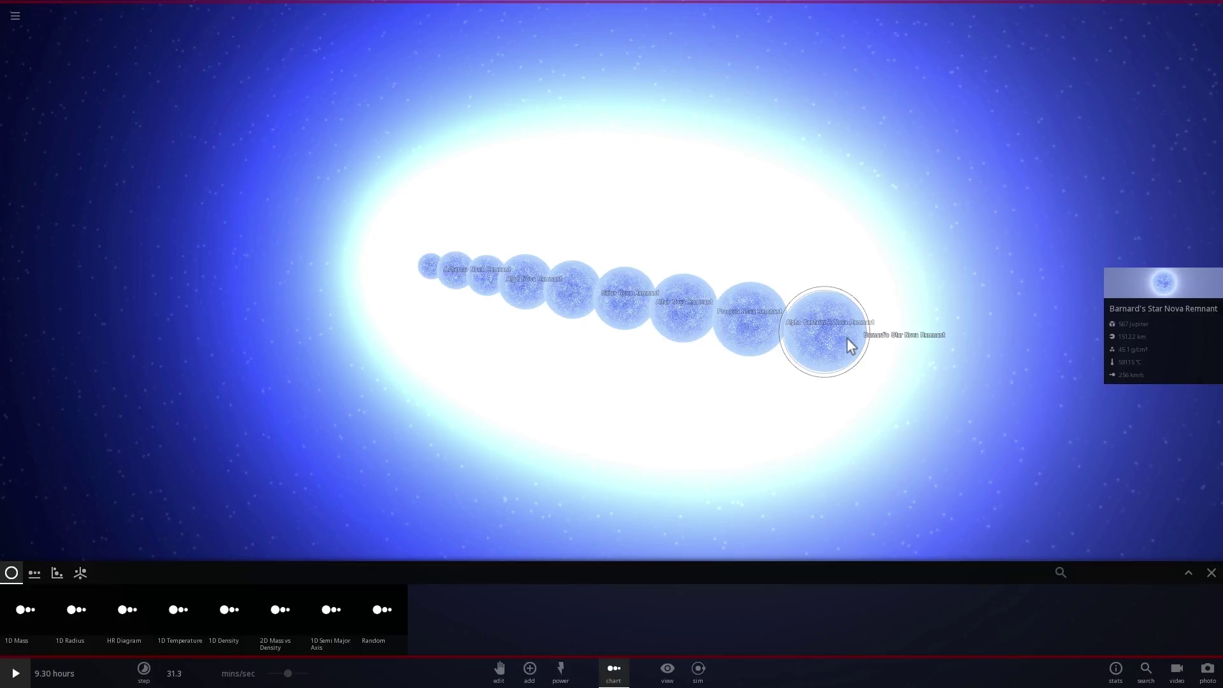
Step: Focus the chart on Barnard's Star Nova Remnant and inspect the row of remnants from both sides
double_click(847, 338)
drag(836, 374, 726, 360)
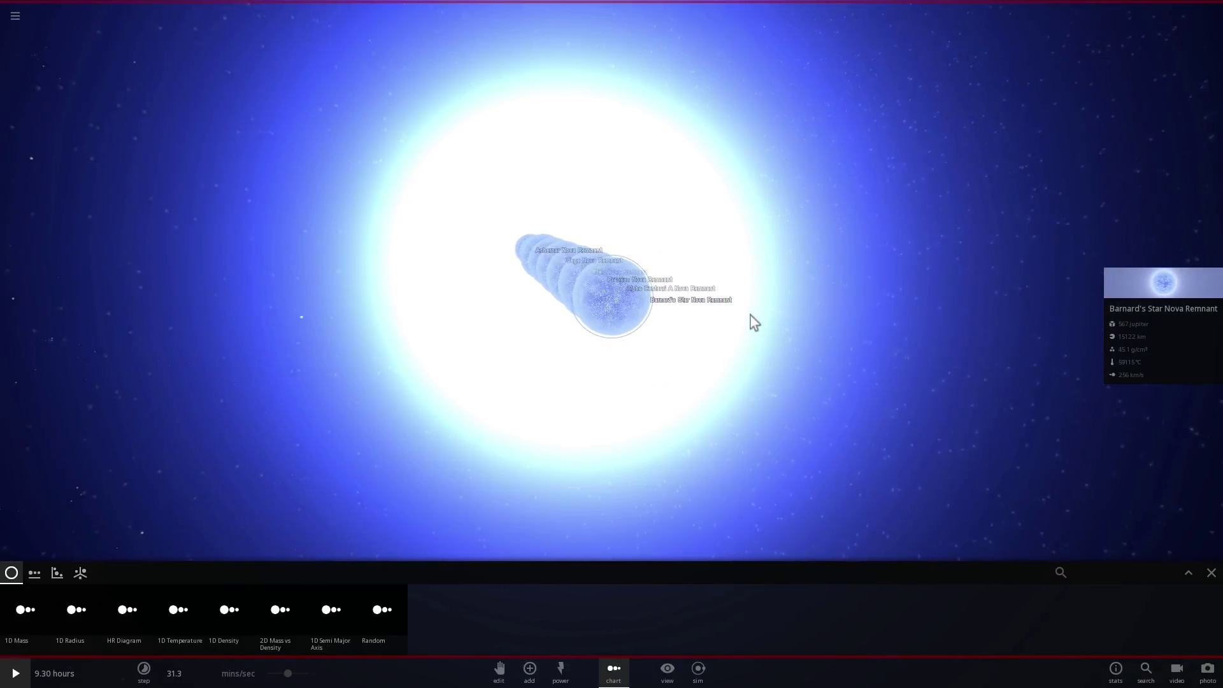
scroll(750, 315, up, 3)
drag(734, 316, 670, 324)
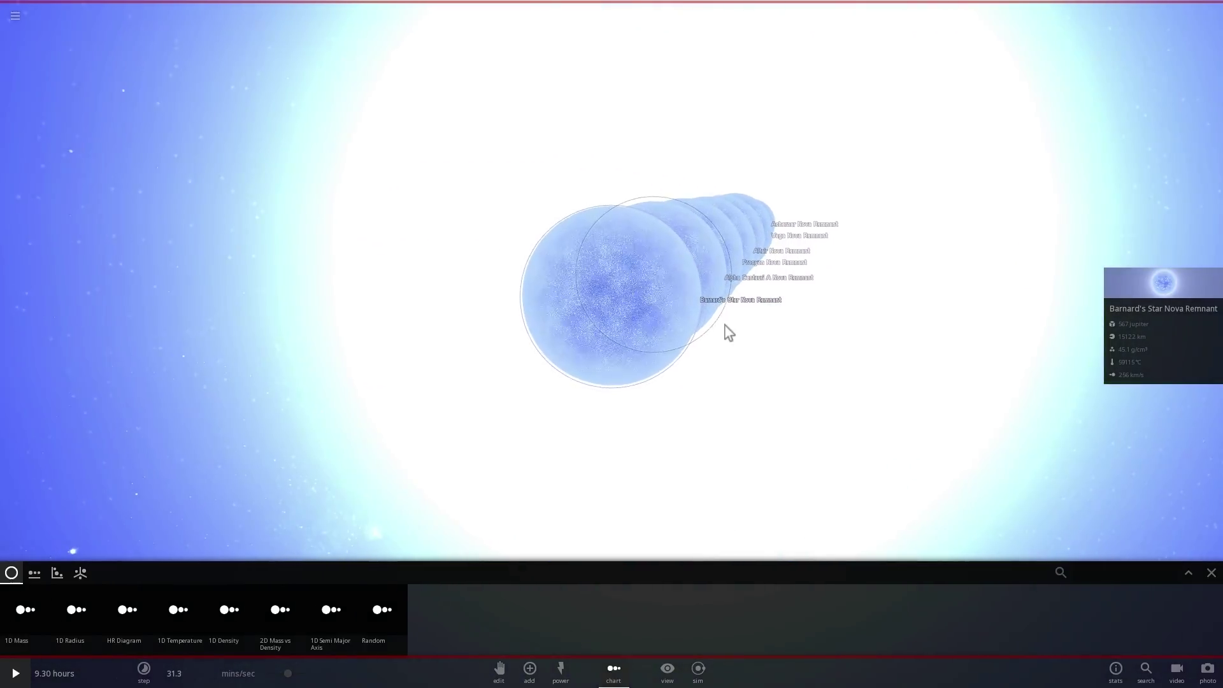
scroll(790, 330, down, 3)
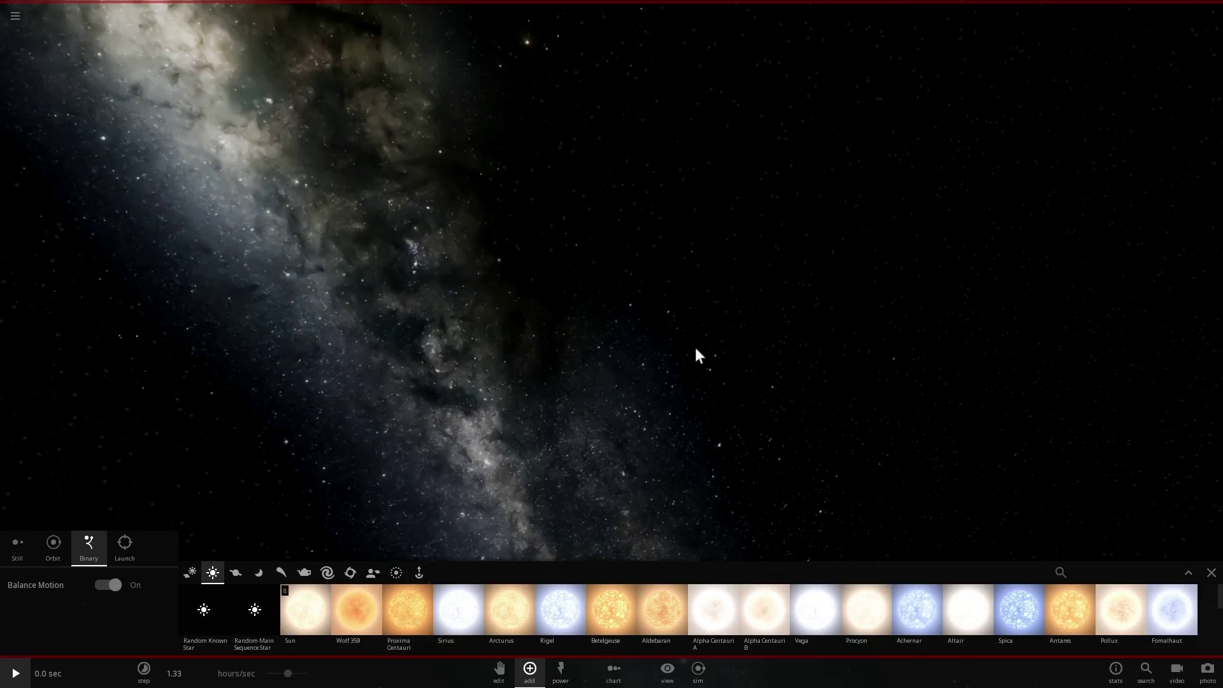
drag(682, 347, 646, 347)
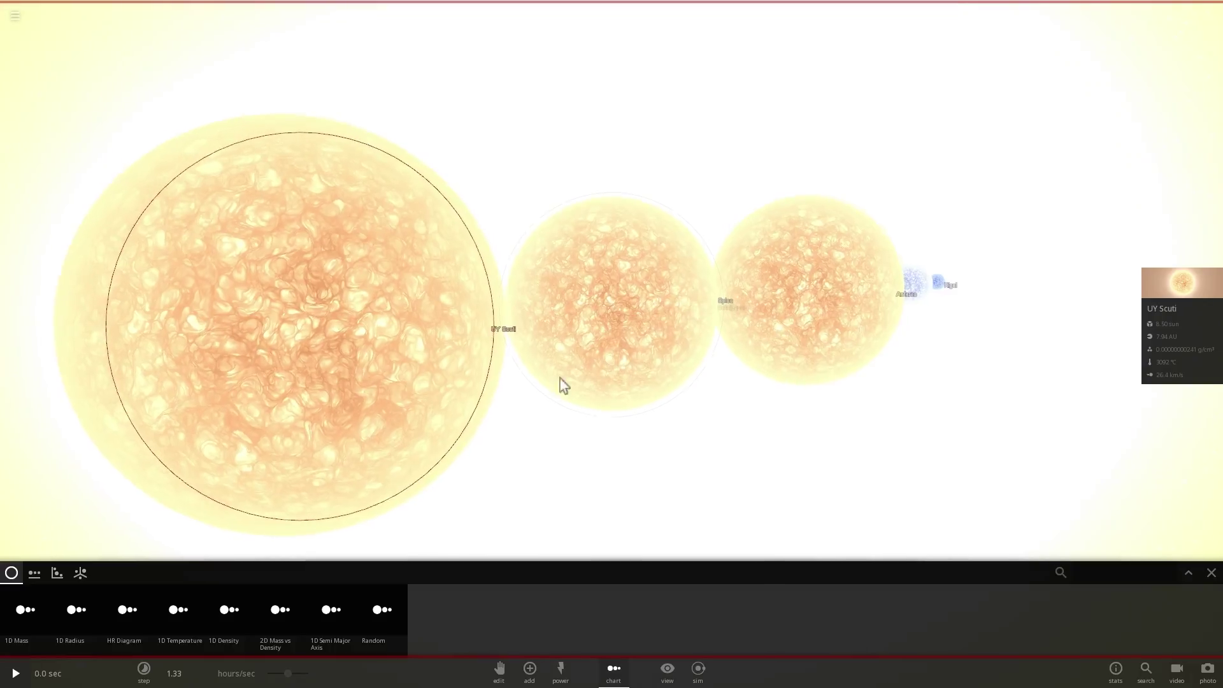
Step: Focus the chart on Betelgeuse, Antares, Deneb and Rigel in turn, and compare the sizes of the row of massive stars
click(560, 380)
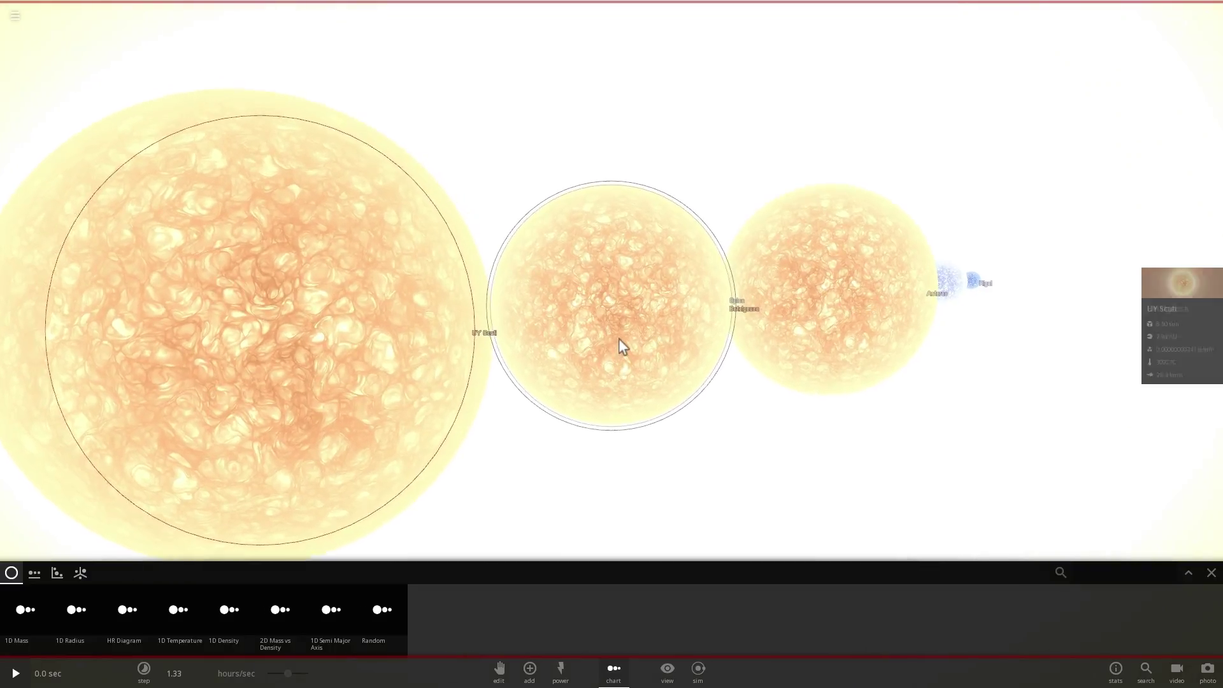
click(664, 280)
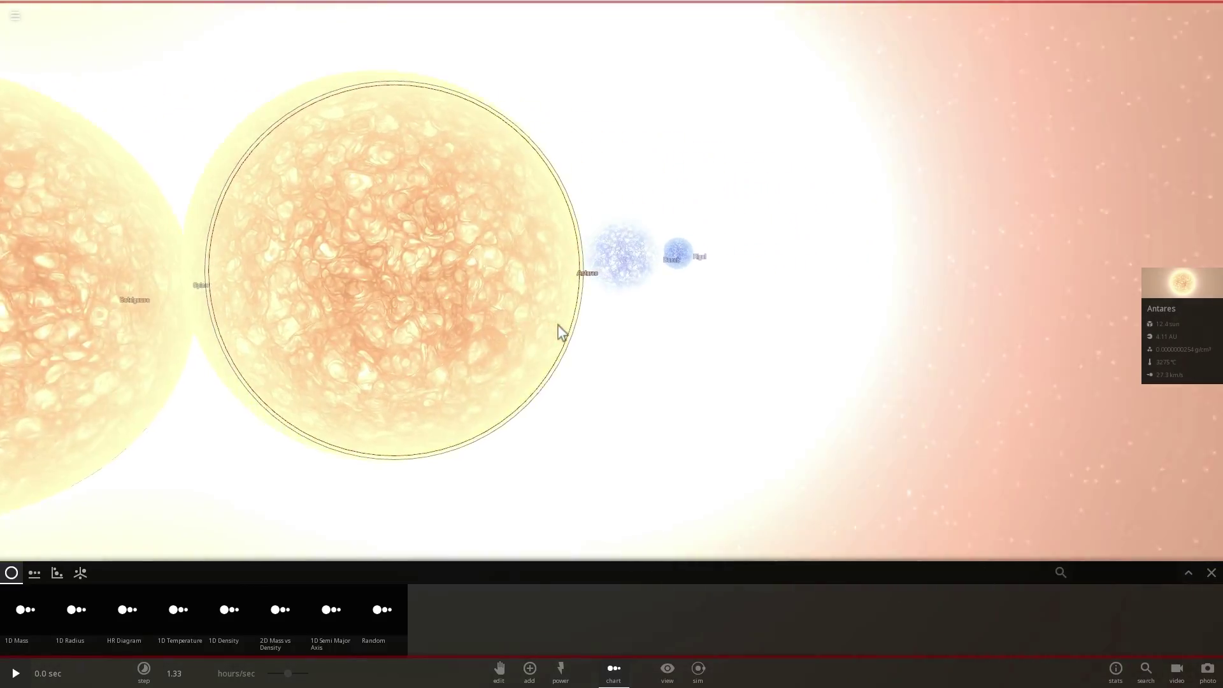
click(508, 265)
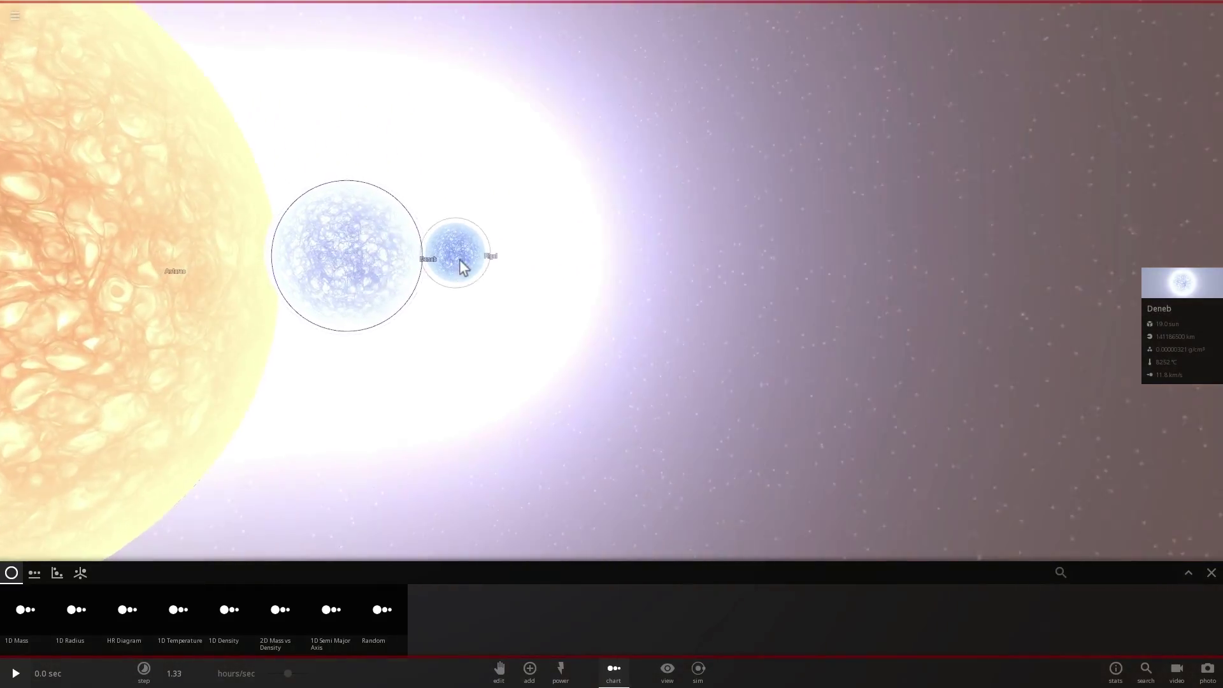
click(462, 262)
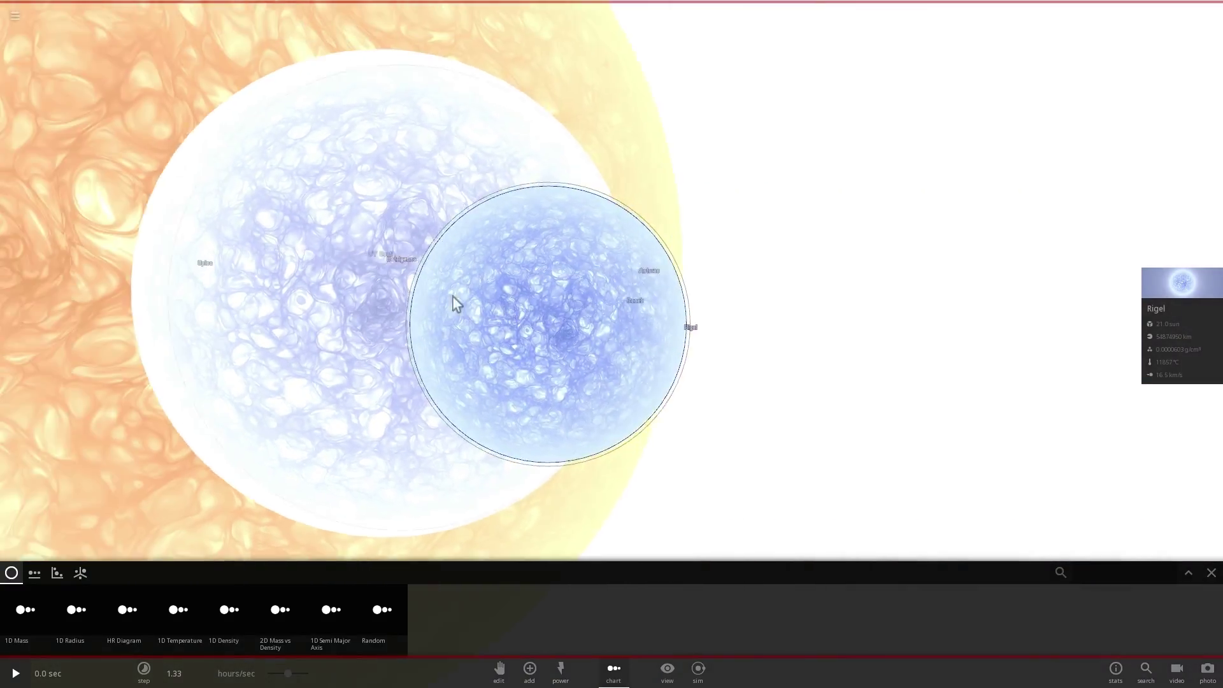
scroll(497, 330, down, 5)
scroll(495, 347, down, 5)
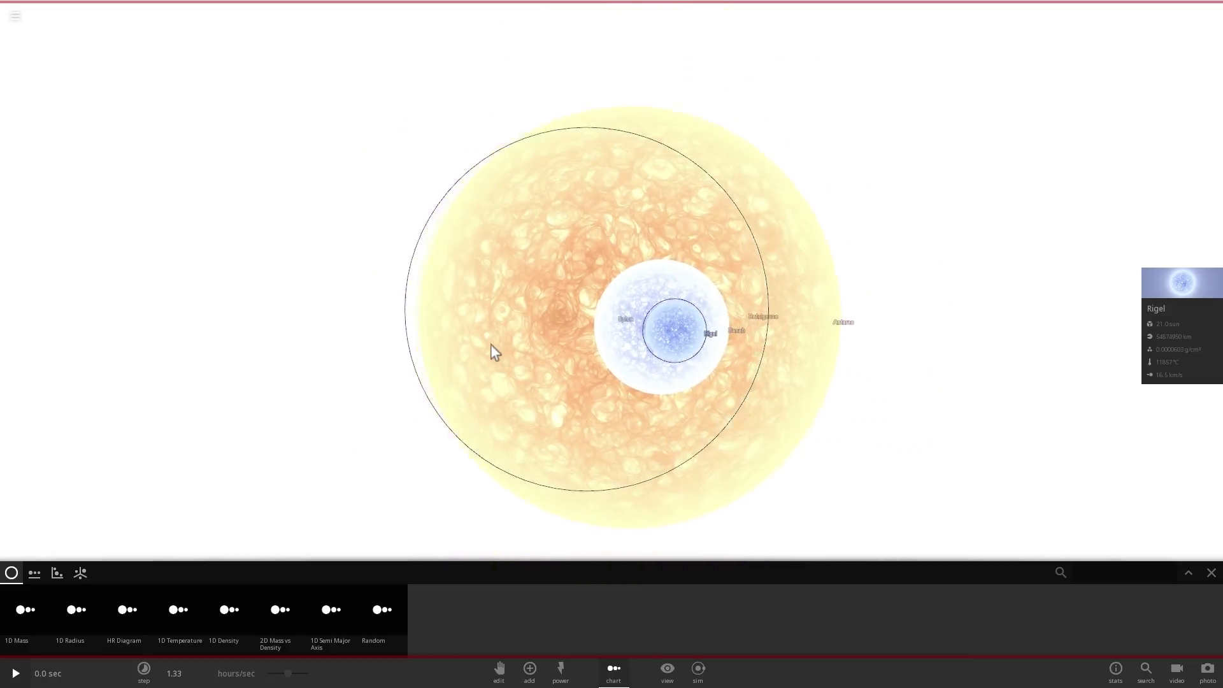
scroll(504, 373, down, 2)
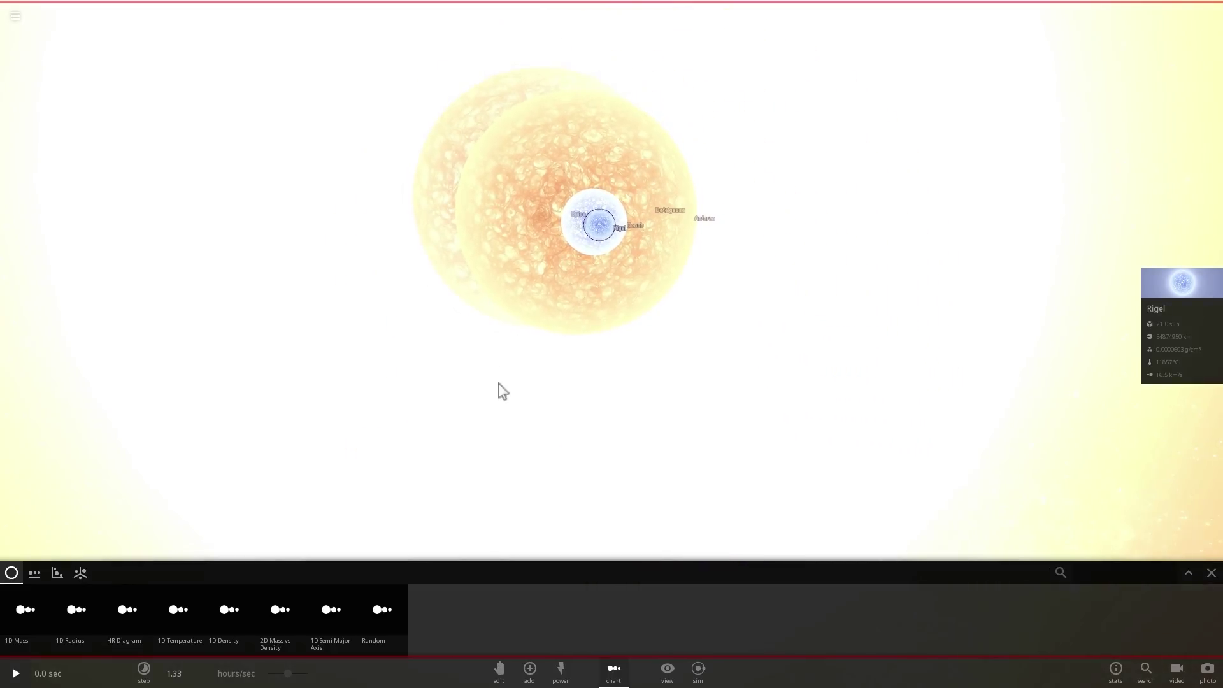
drag(739, 416, 877, 385)
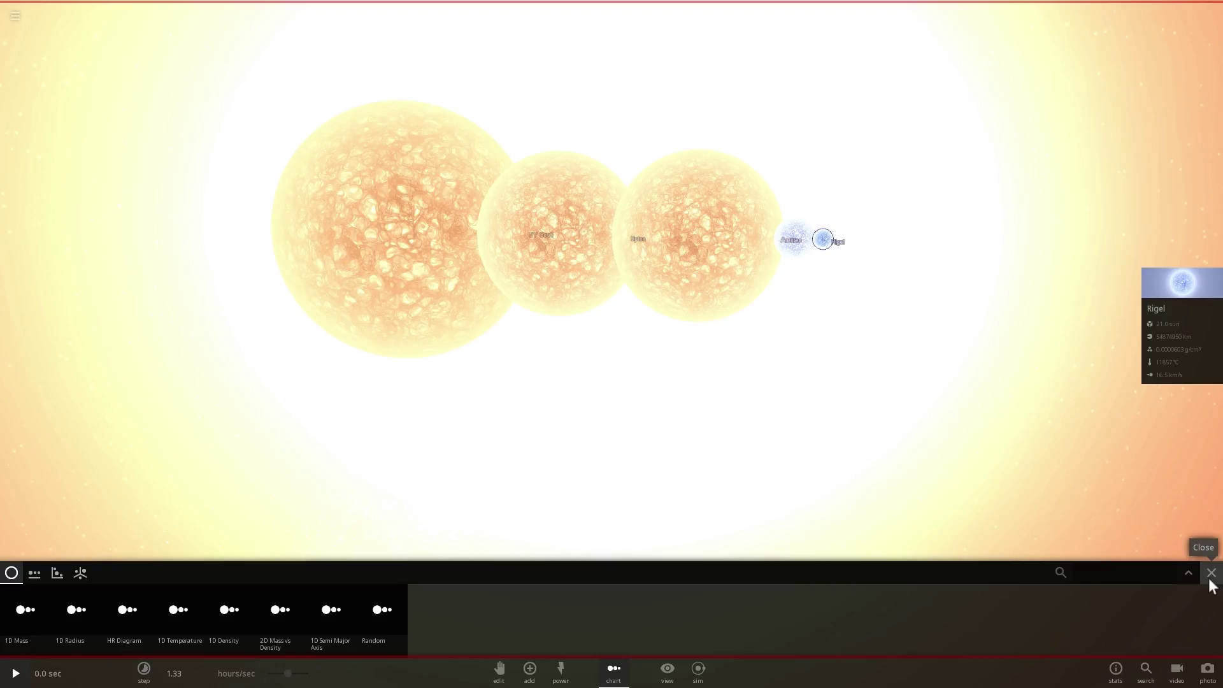
Step: Leave the chart view, set Betelgeuse's age to 9999999 M years, and run the simulation
click(1211, 576)
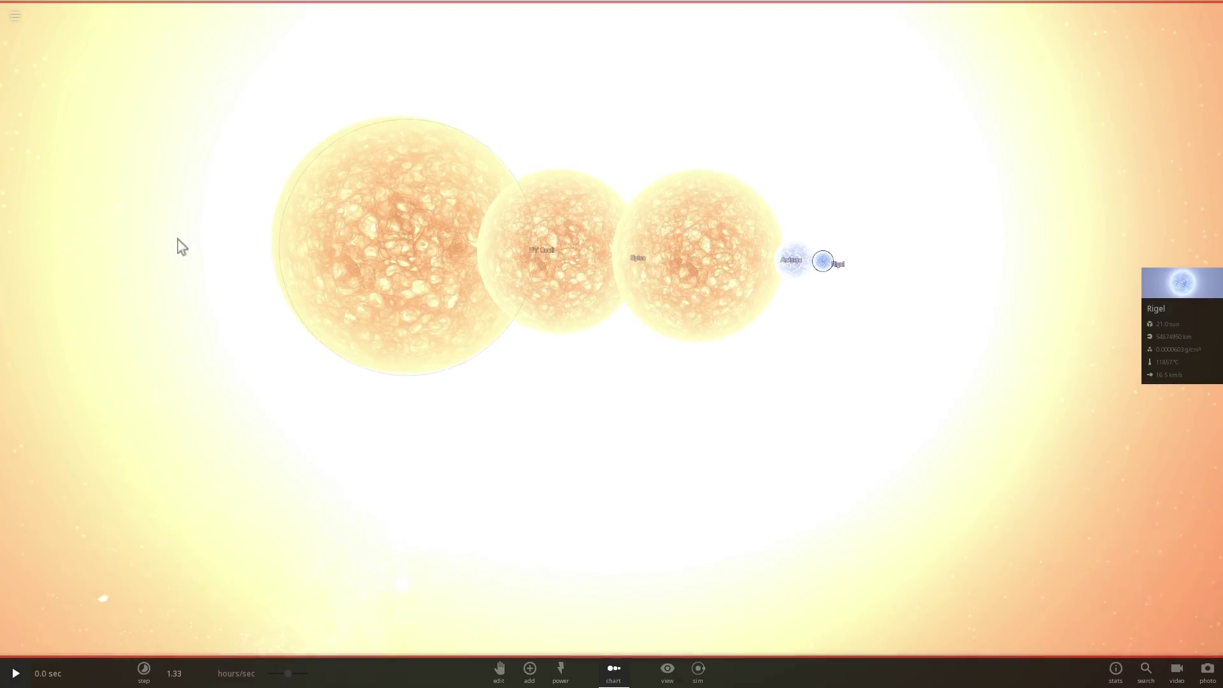
click(15, 19)
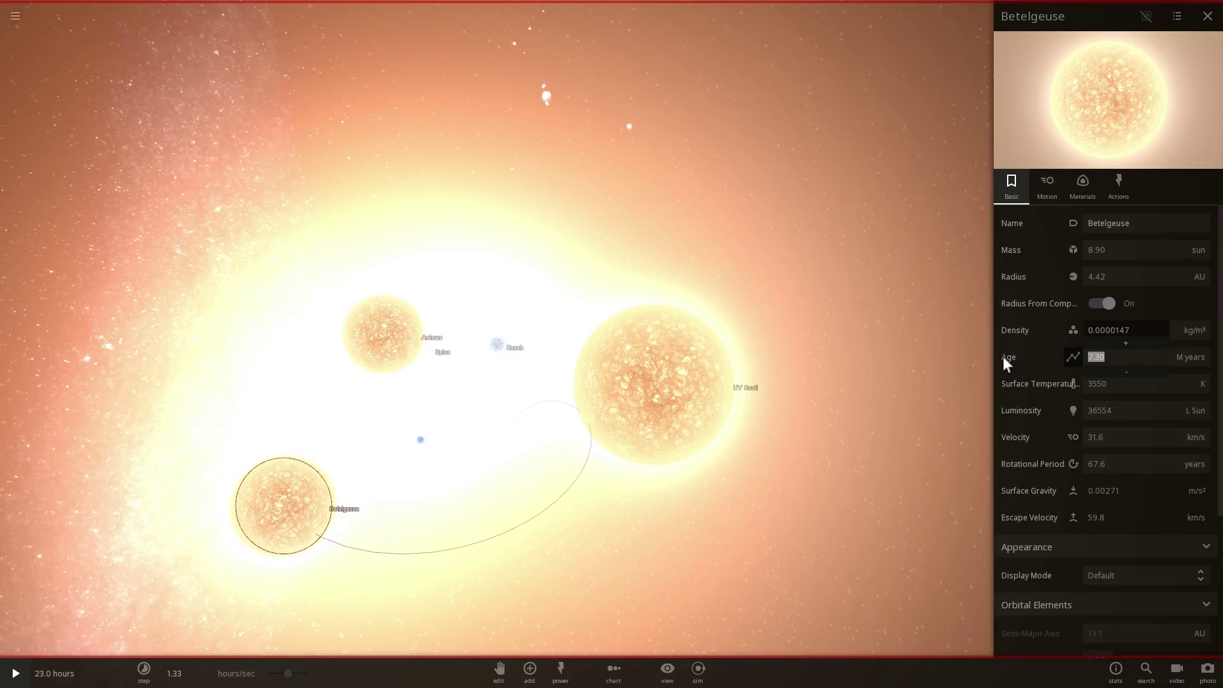
text(9999999)
key(Return)
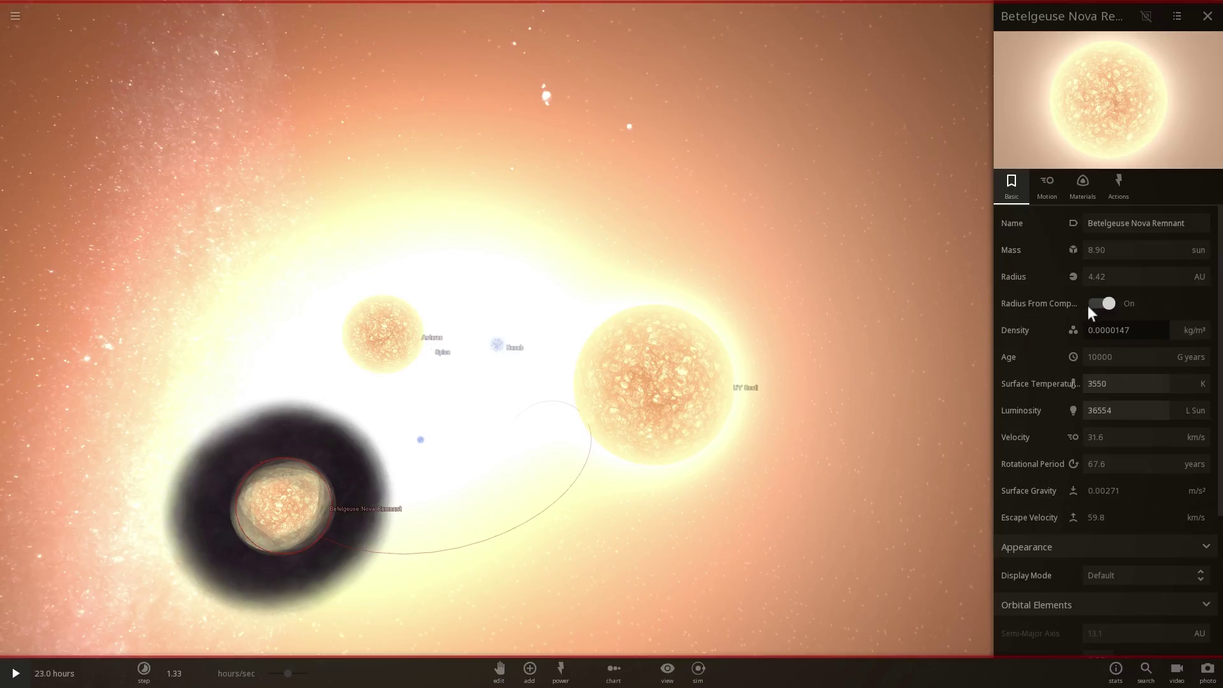
double_click(293, 553)
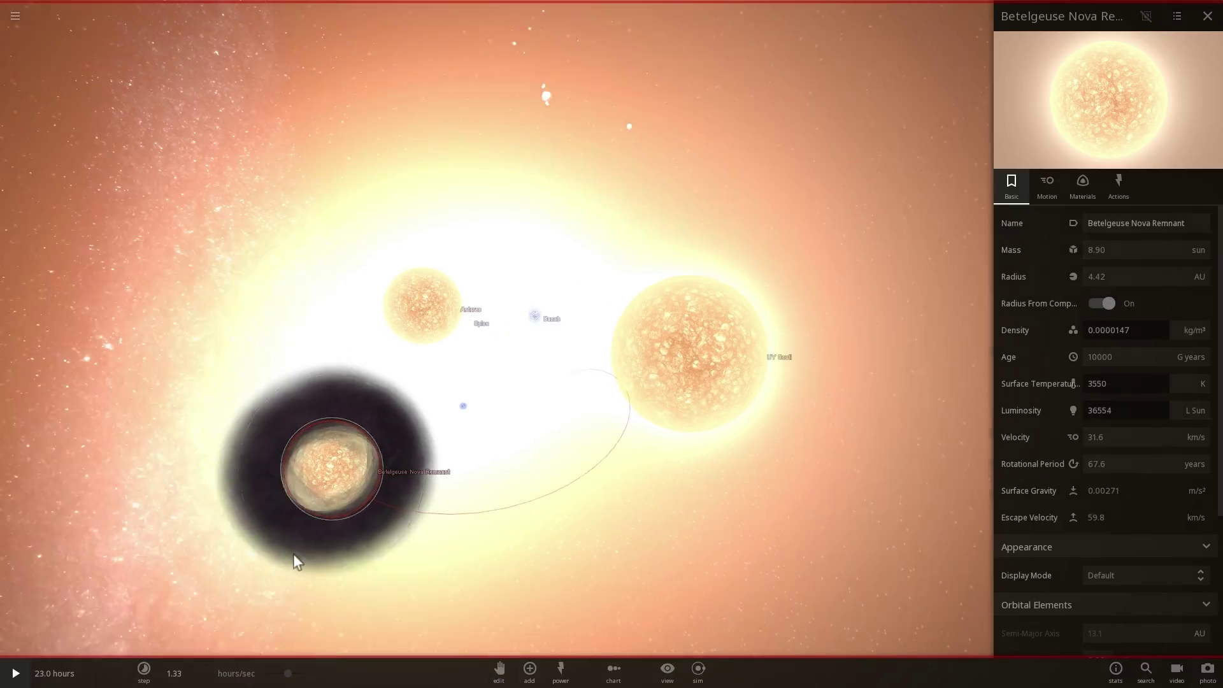
key(space)
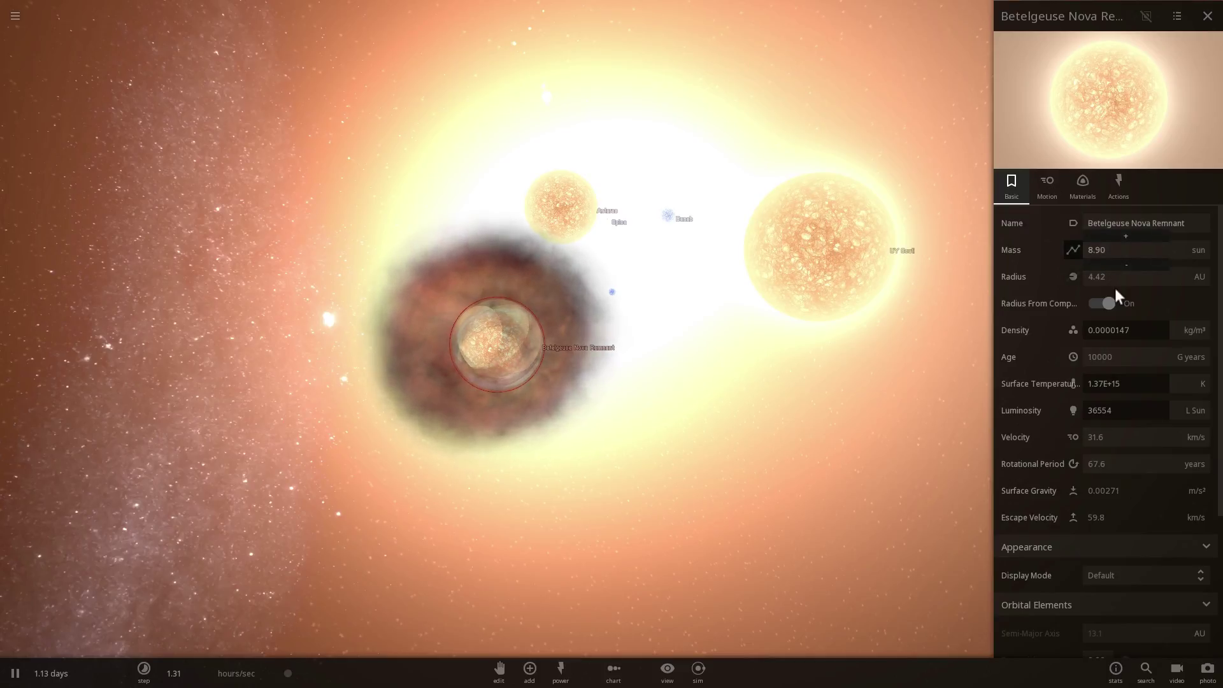
Step: Set the Betelgeuse Nova Remnant's age to 99999999 G years and toggle its Radius From Composition setting
click(1126, 357)
text(99999999)
key(Return)
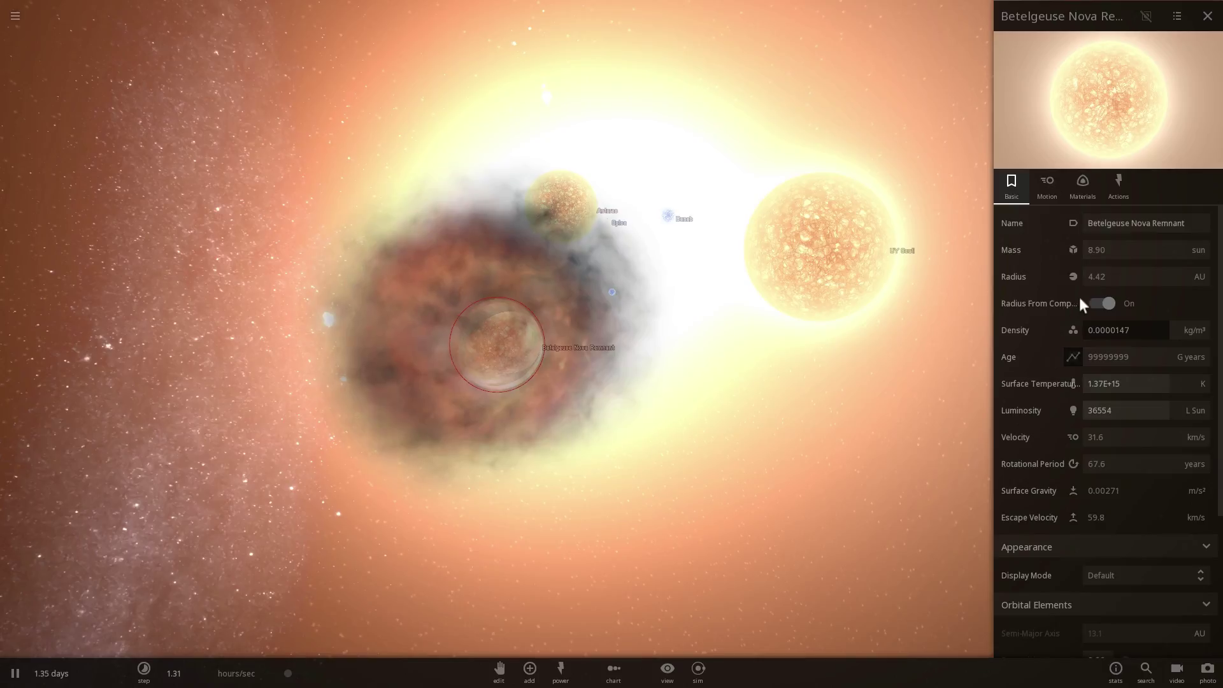
click(1094, 305)
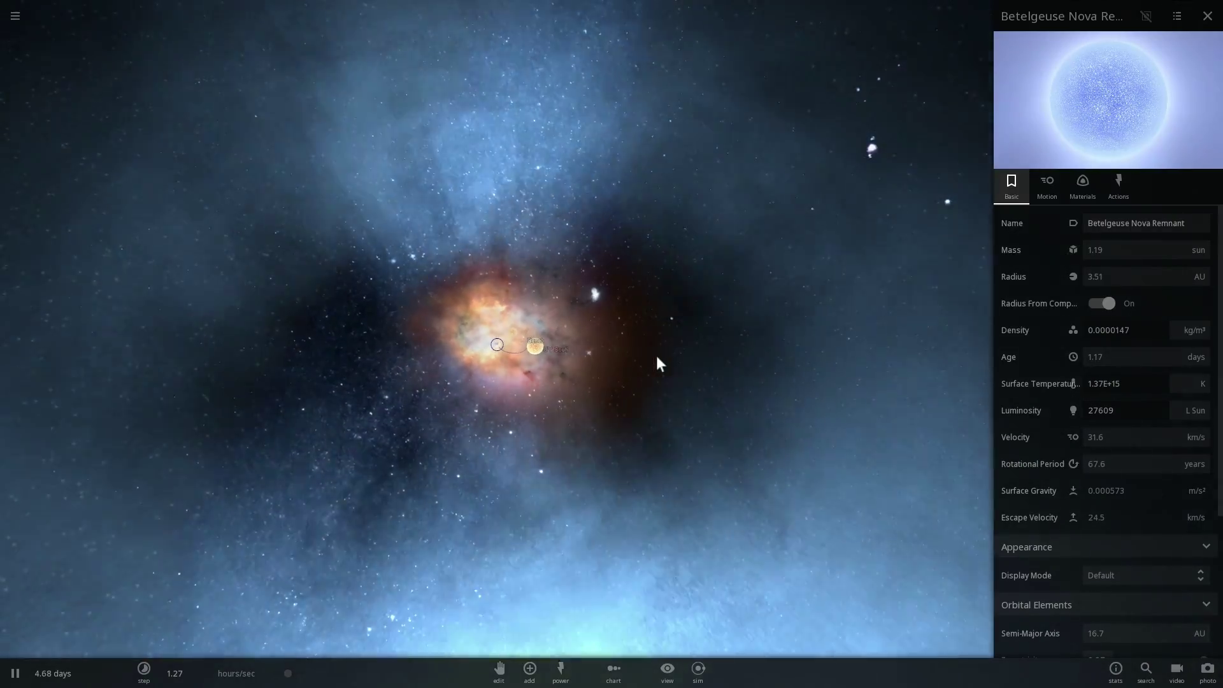
Step: Examine Betelgeuse's supernova cloud and remnant from far away and close up
scroll(656, 355, down, 2)
drag(641, 347, 651, 414)
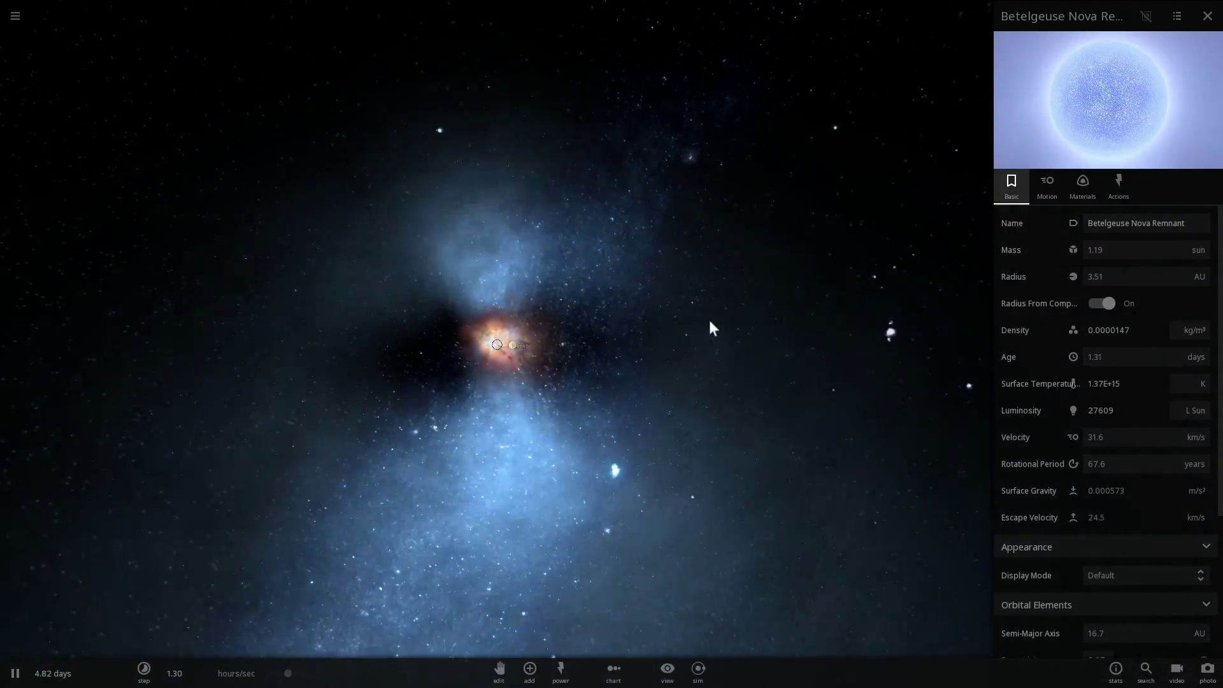
scroll(630, 299, up, 10)
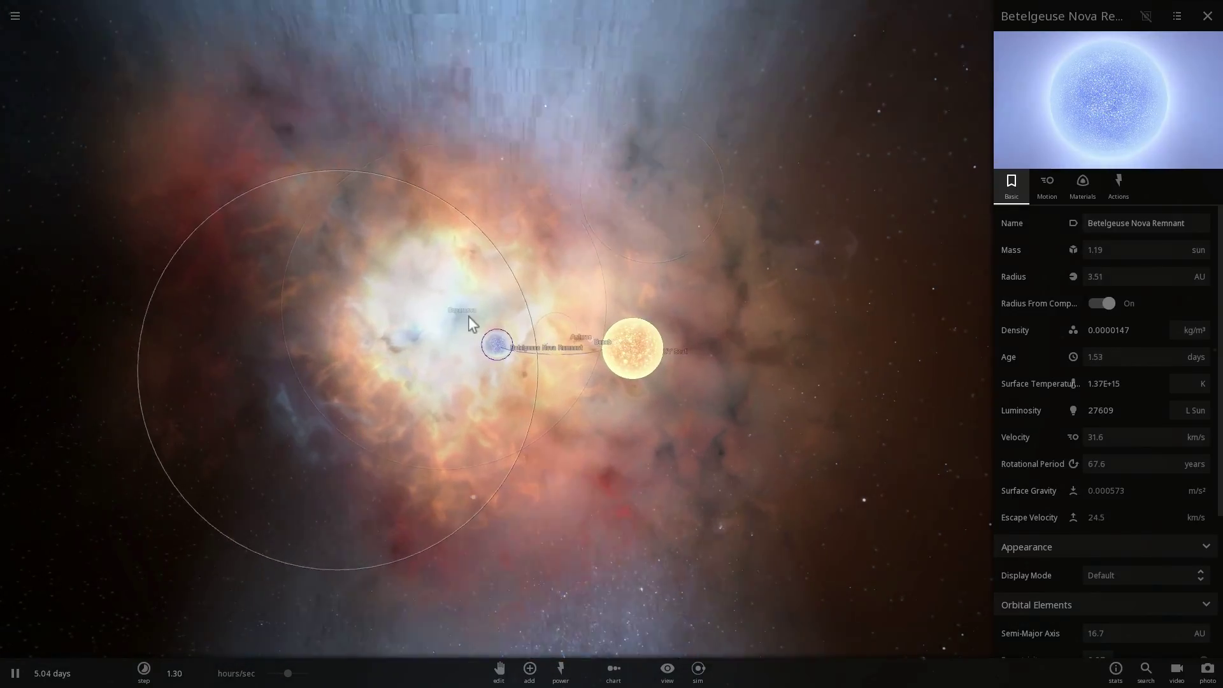
drag(468, 316, 479, 366)
scroll(479, 365, up, 5)
scroll(503, 353, down, 3)
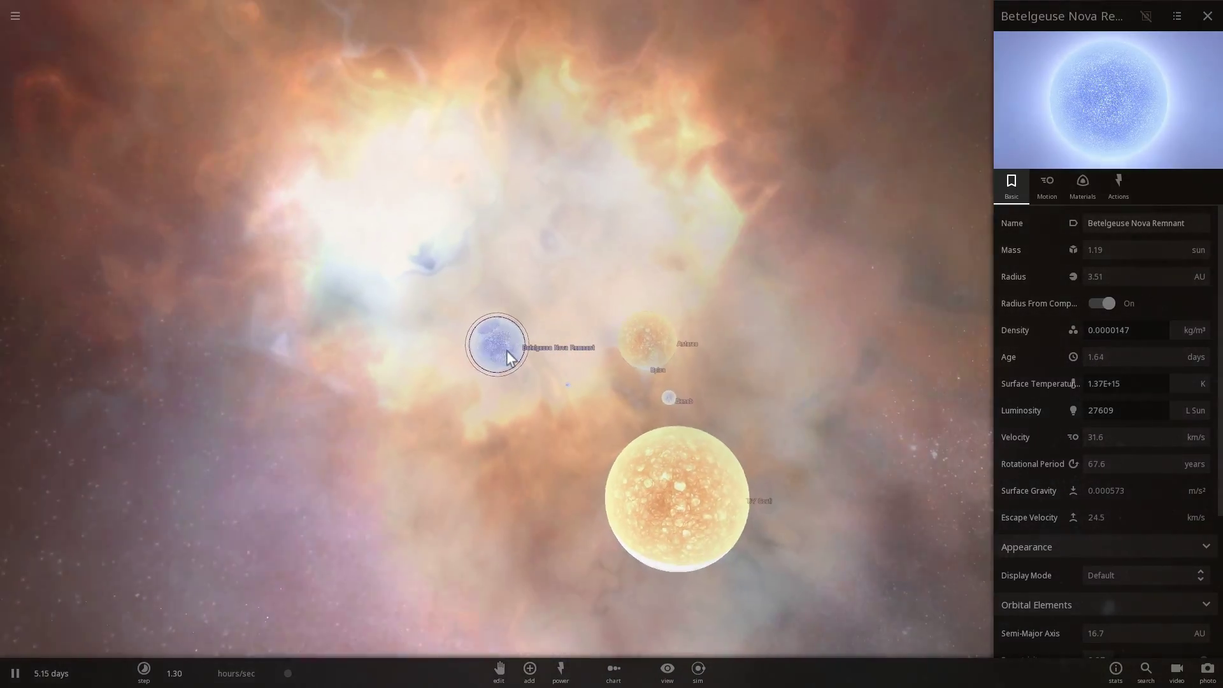
Step: Delete the supernova cloud around Betelgeuse's remnant and open the remnant's properties
click(618, 446)
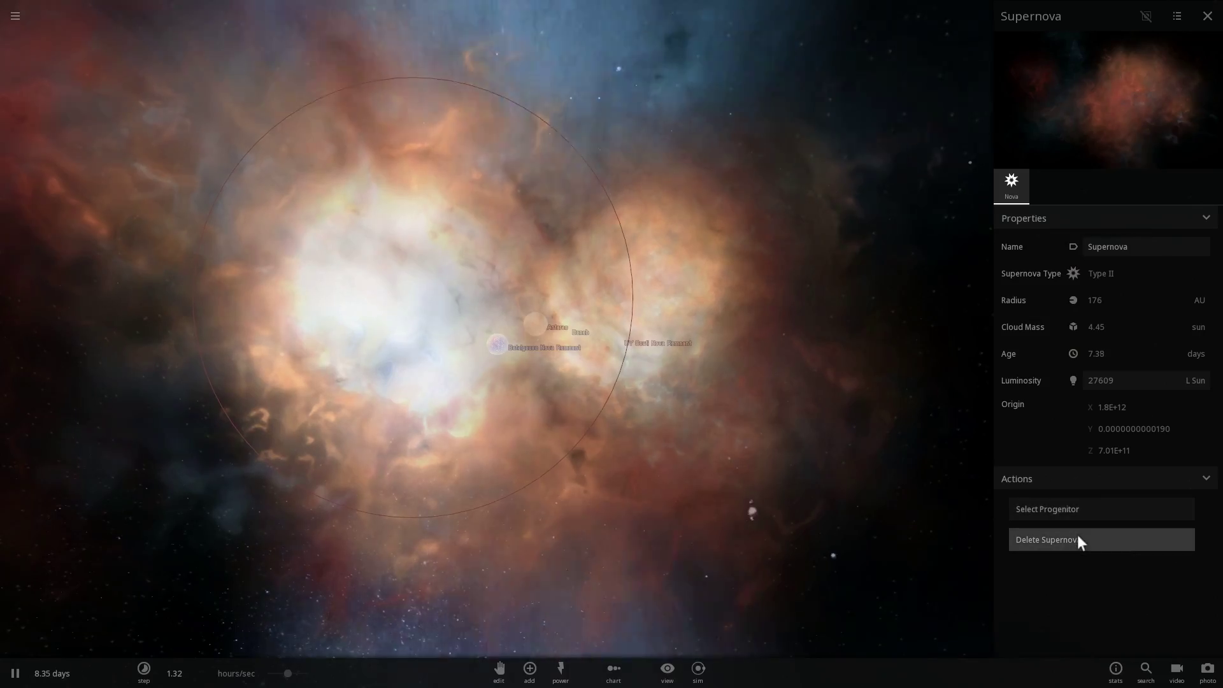
click(1077, 538)
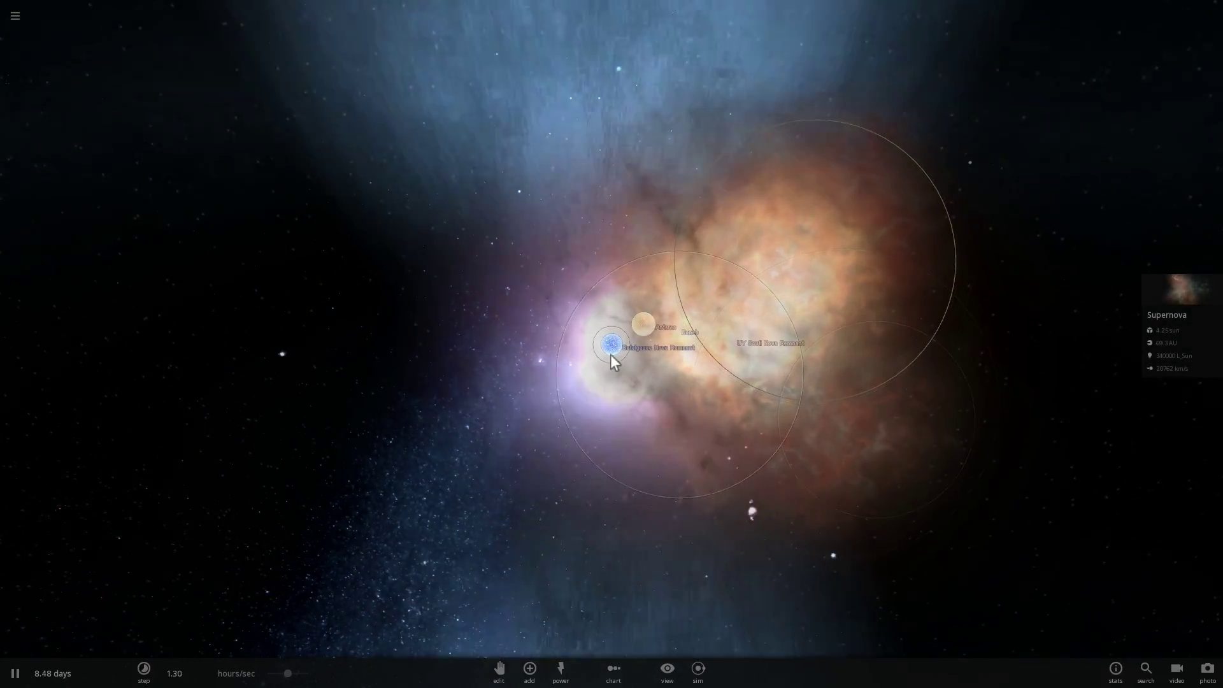
click(611, 347)
click(1144, 330)
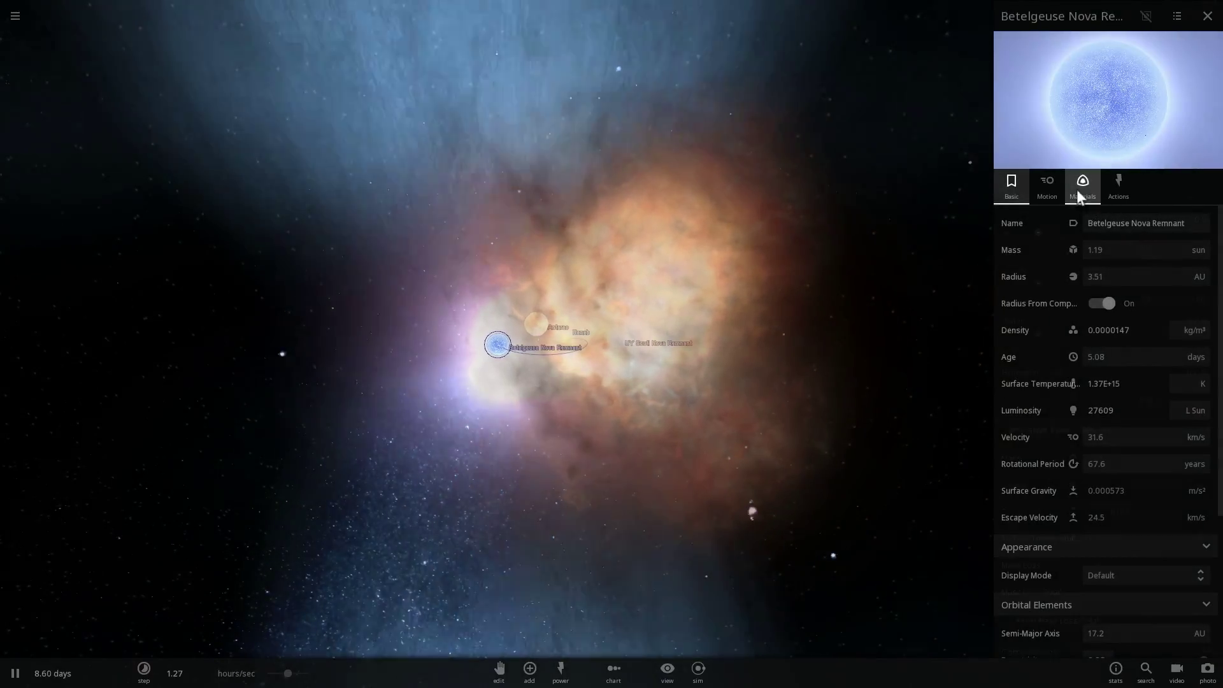
Step: Apply MakePulsar to the Betelgeuse Nova Remnant in its magnetic field settings
click(1082, 186)
scroll(1084, 463, down, 4)
scroll(1084, 462, down, 2)
click(1068, 528)
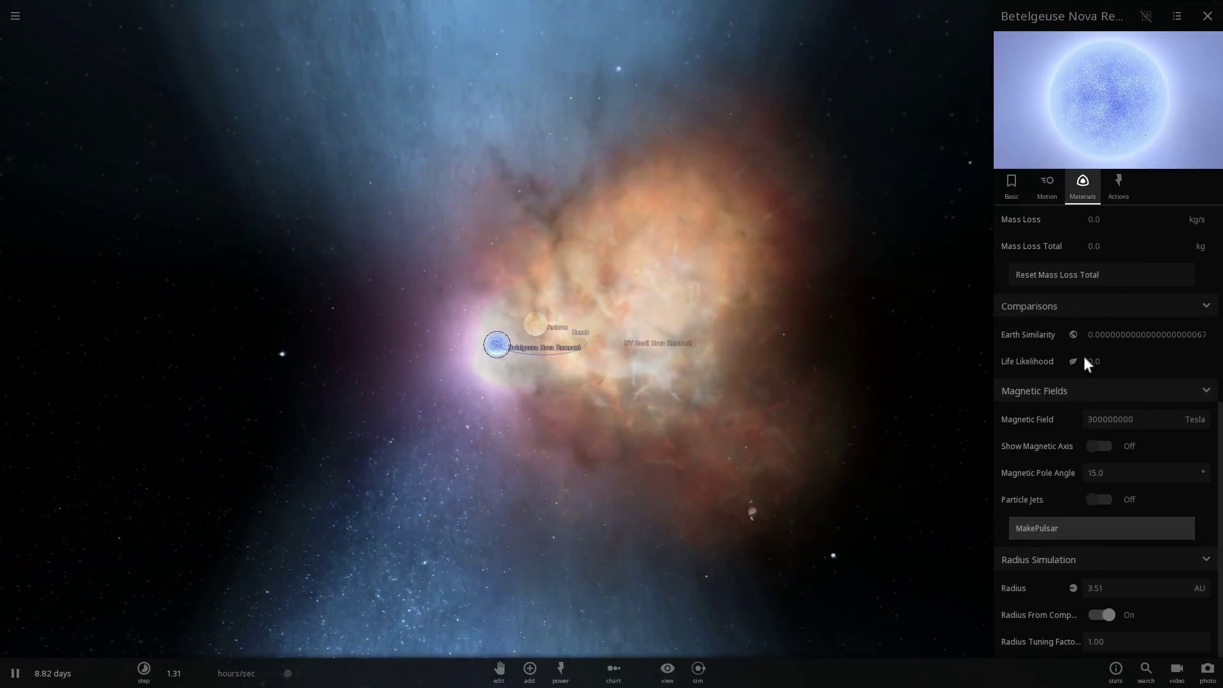
Step: Check the Betelgeuse Nova Remnant's basic properties and review its magnetic field settings
scroll(1030, 231, up, 6)
click(1012, 191)
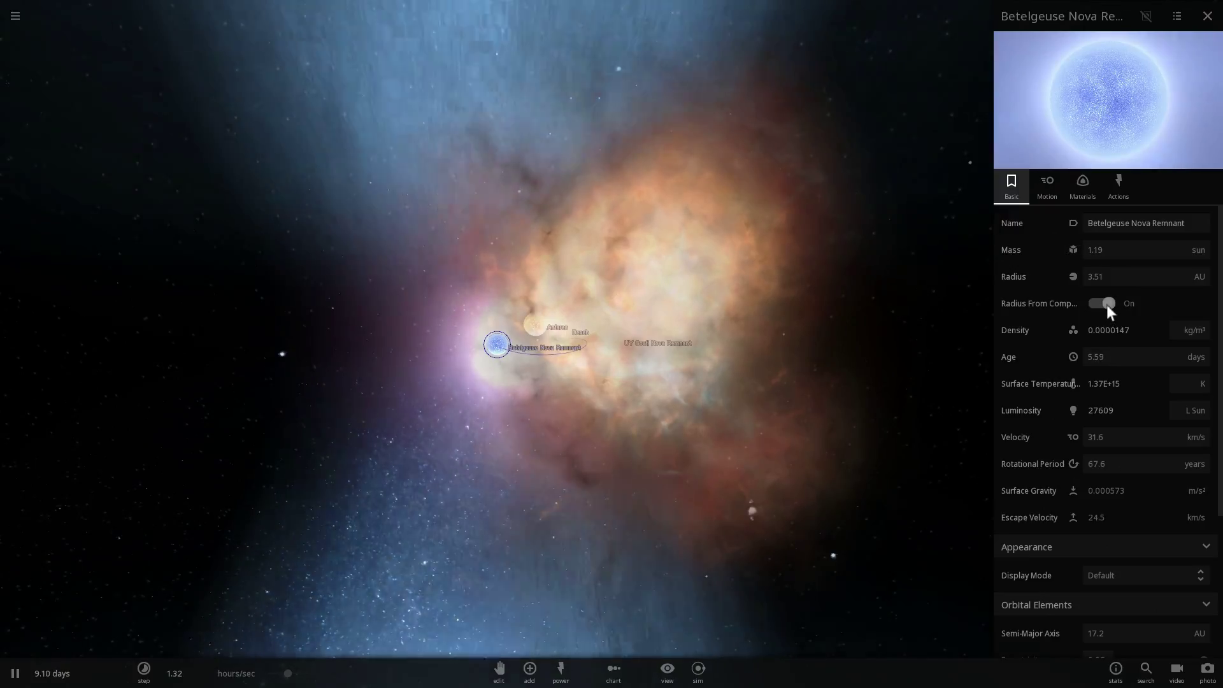
click(1083, 186)
scroll(1111, 410, down, 5)
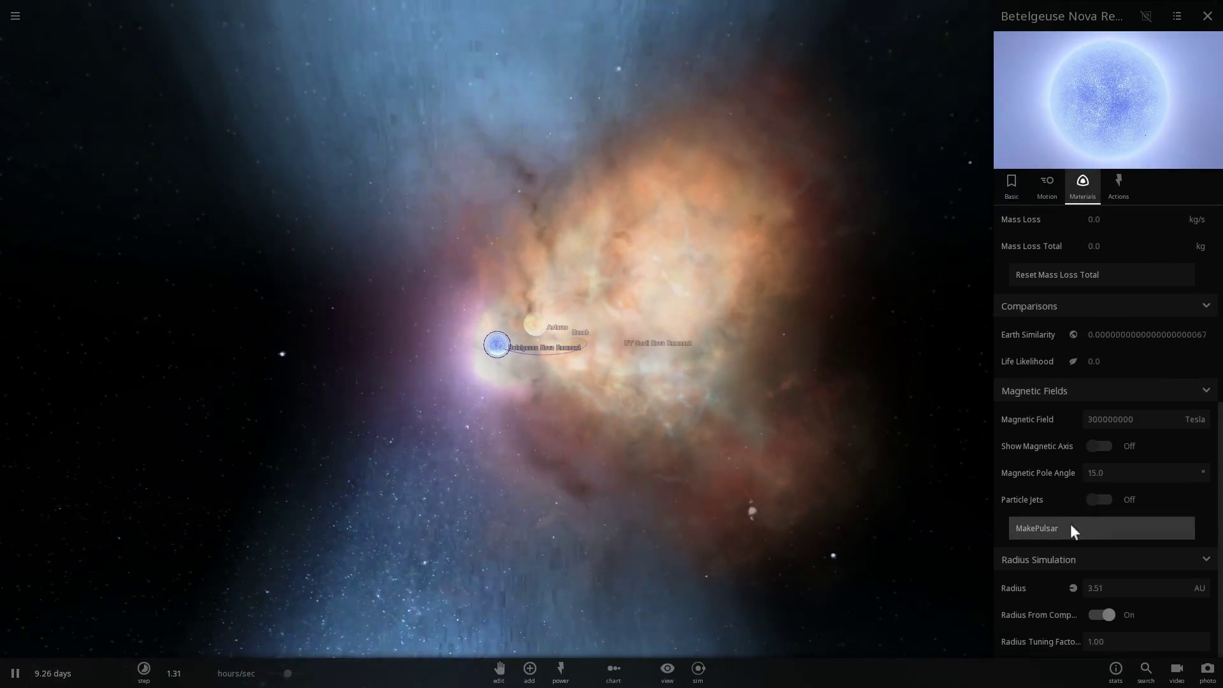
click(1020, 191)
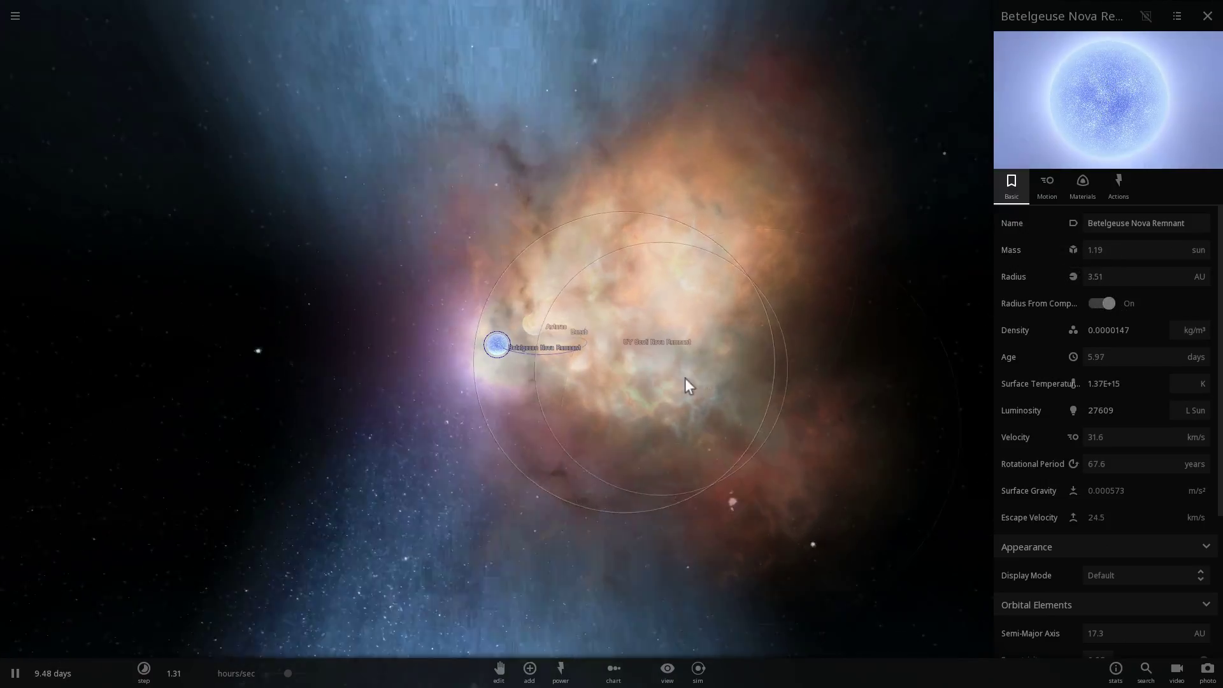
Step: Delete the Betelgeuse and UY Scuti nova remnants, Antares and Deneb from the system
click(525, 320)
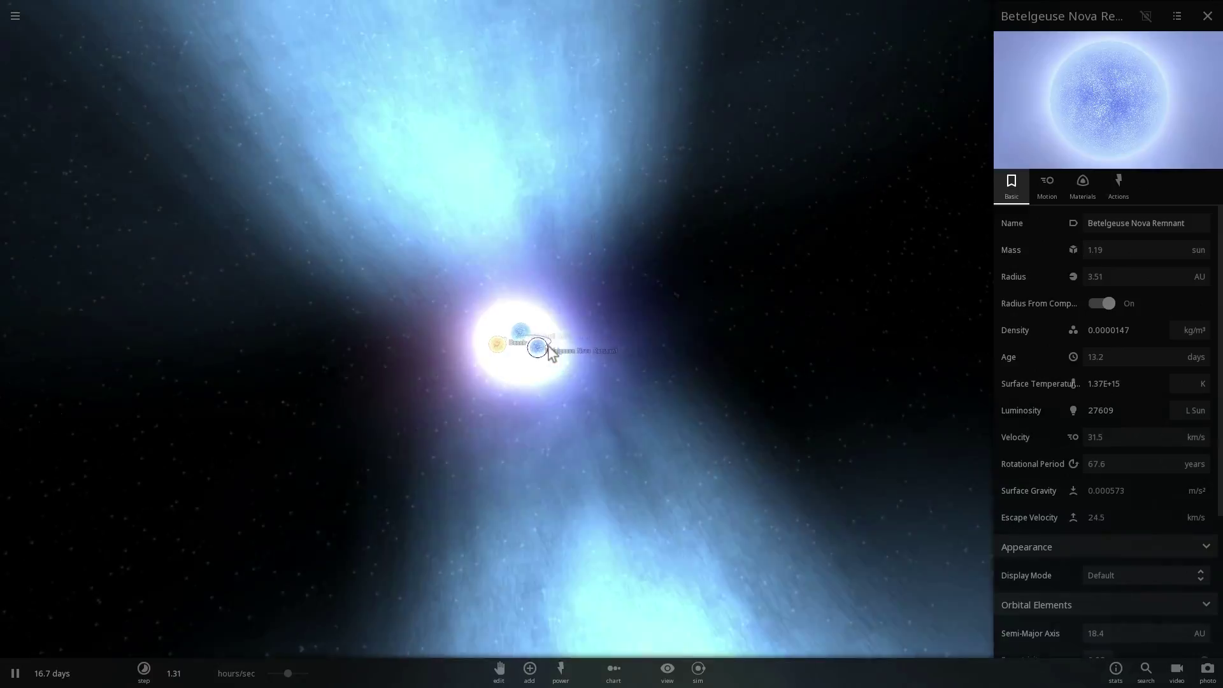
scroll(548, 347, up, 5)
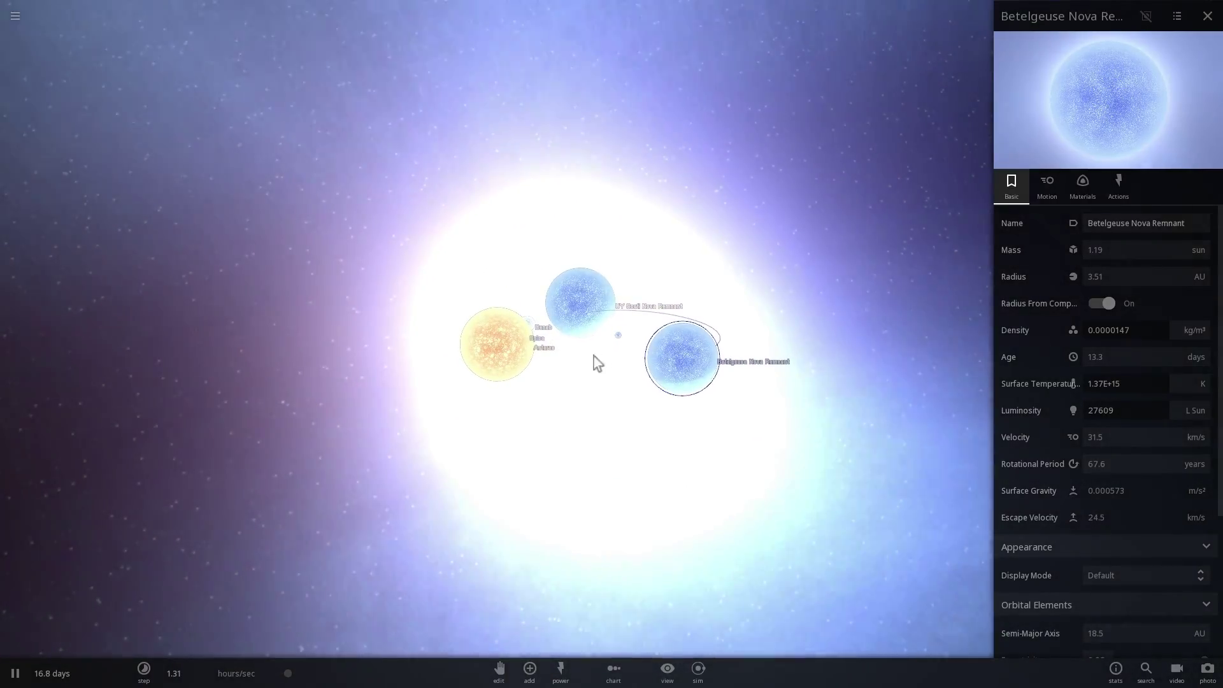
double_click(693, 363)
key(Delete)
double_click(379, 336)
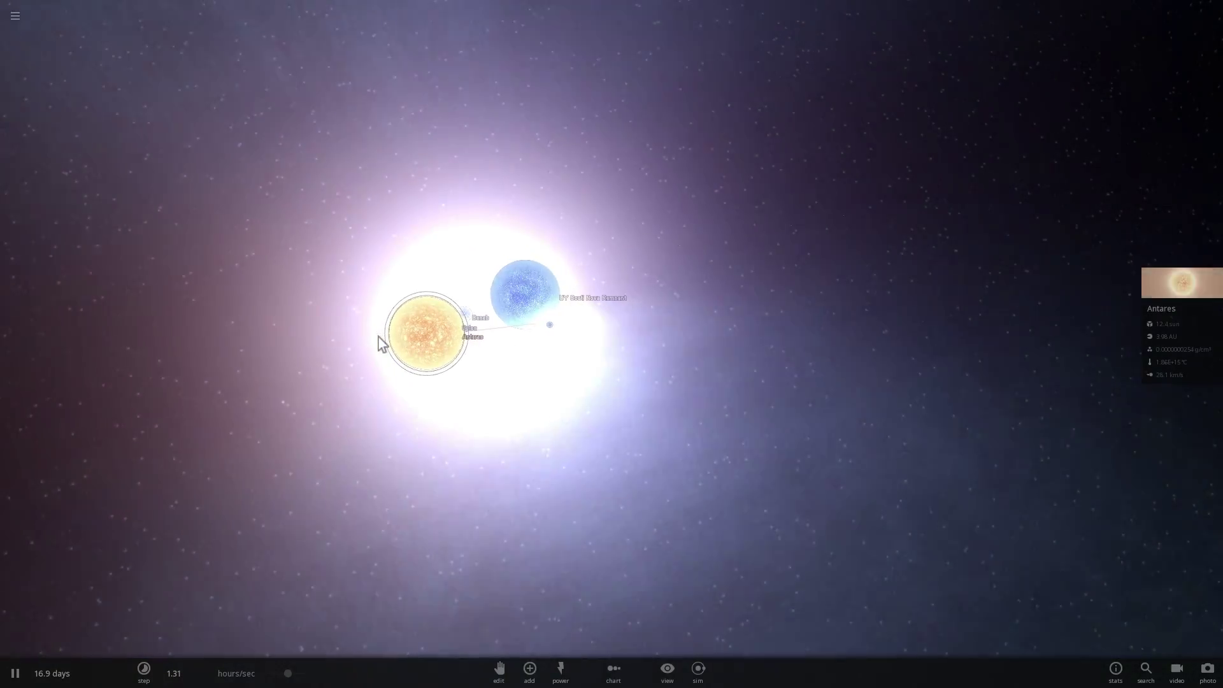
key(Delete)
click(489, 318)
key(Delete)
click(537, 303)
key(Delete)
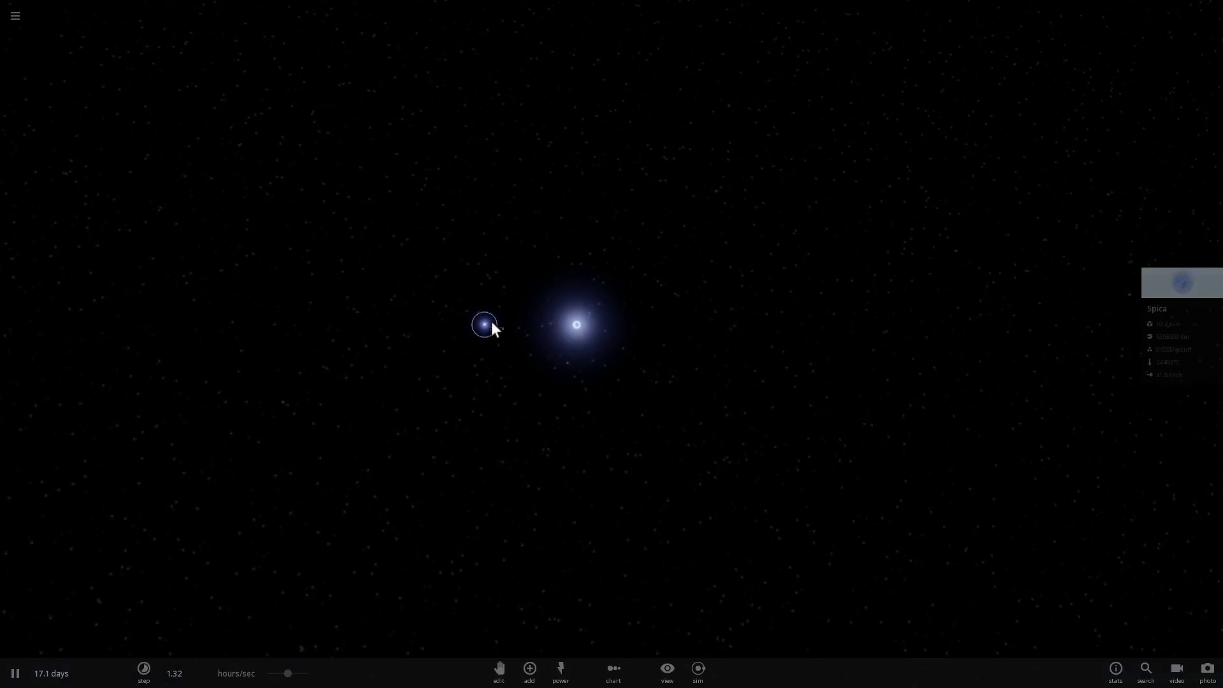
Step: Open Spica's properties and switch its nova remnant's Radius From Composition setting off and on again
click(1175, 288)
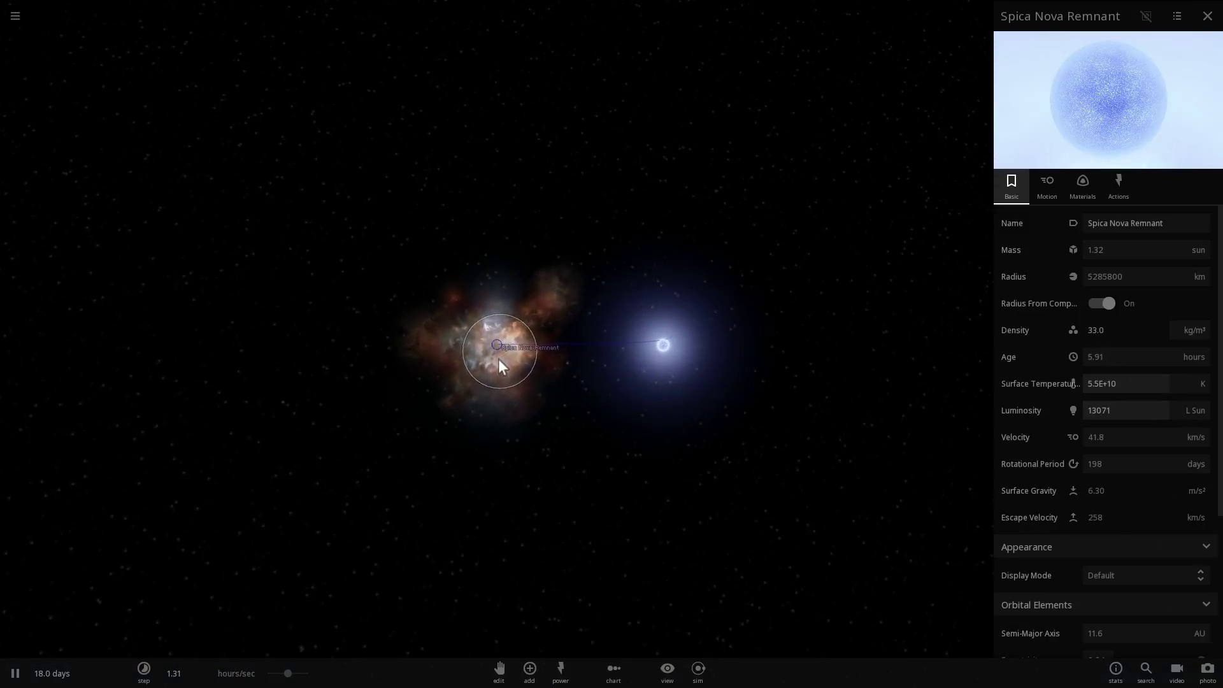
click(1100, 300)
click(1100, 299)
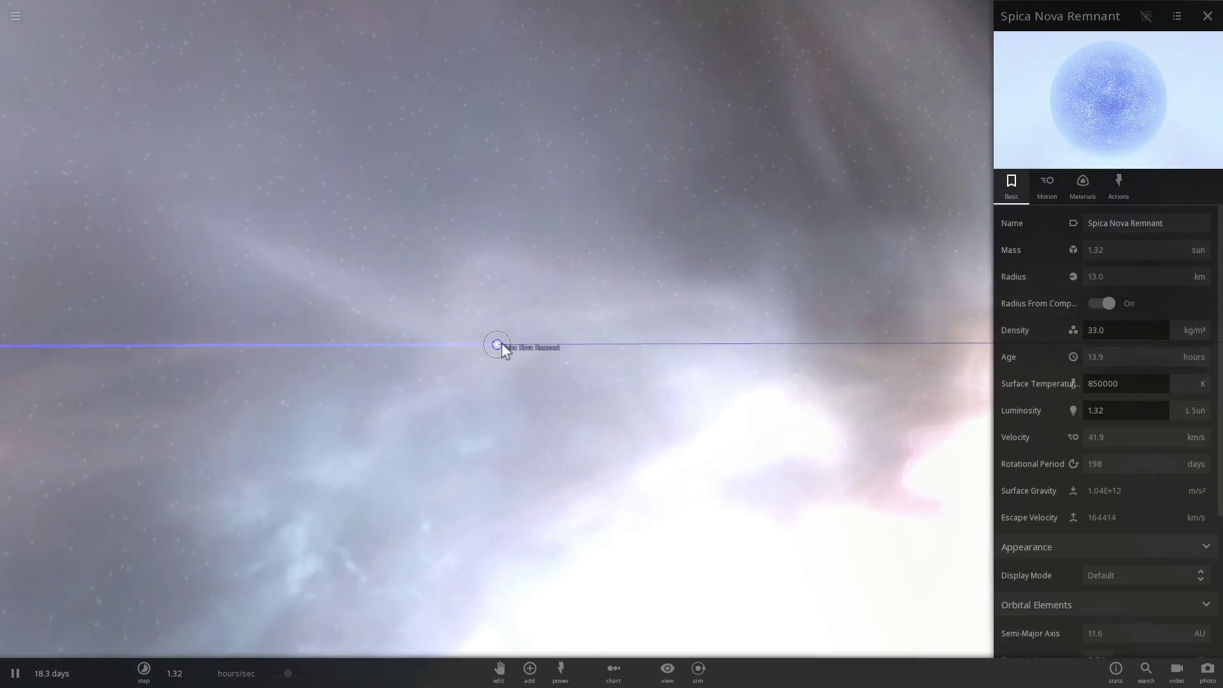
Step: Inspect the Spica Nova Remnant up close and delete the supernova surrounding it
scroll(502, 344, up, 5)
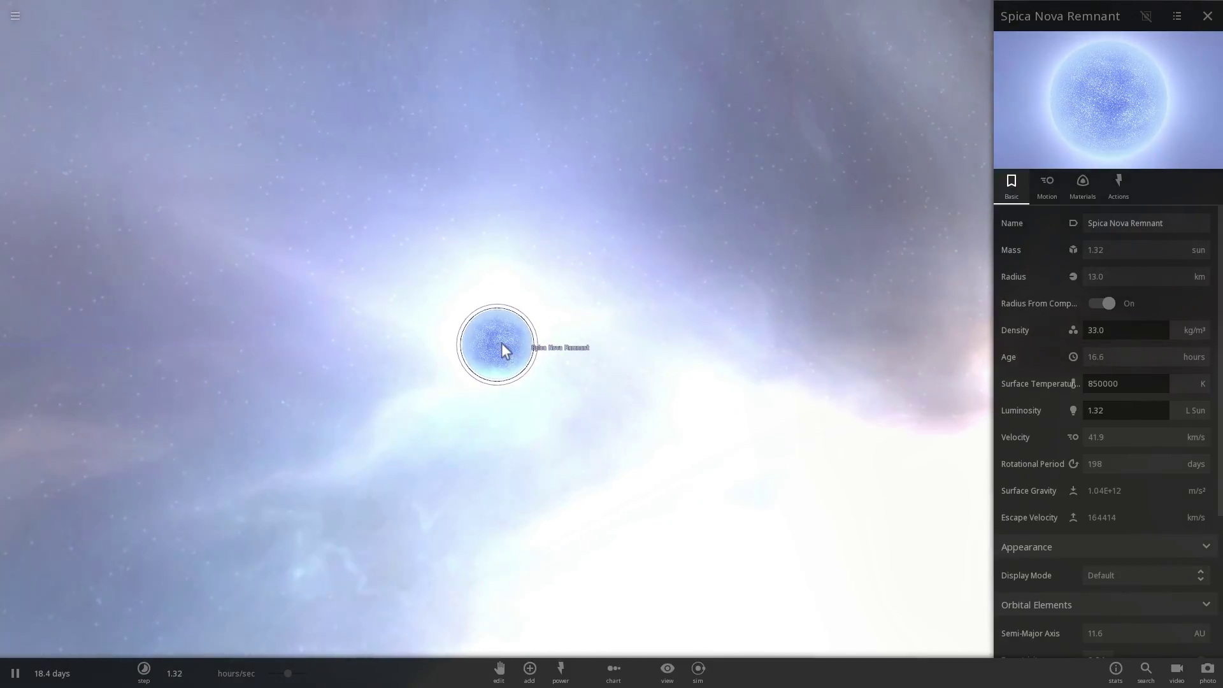
drag(757, 384, 818, 377)
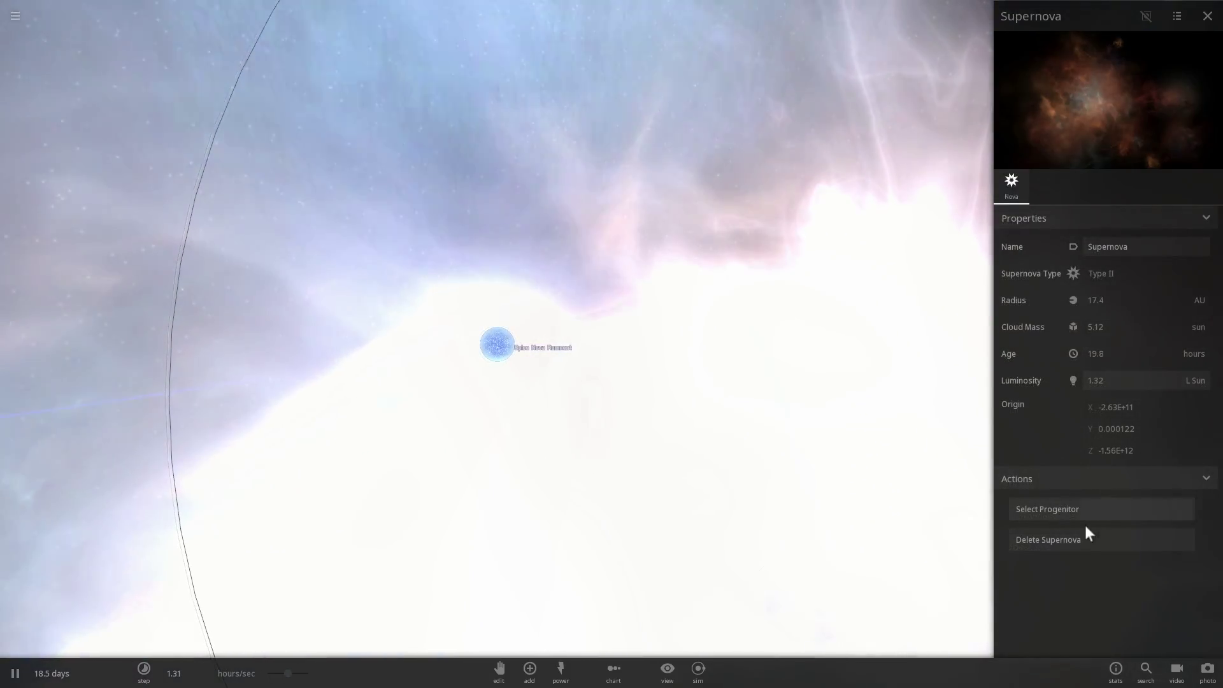
click(1080, 548)
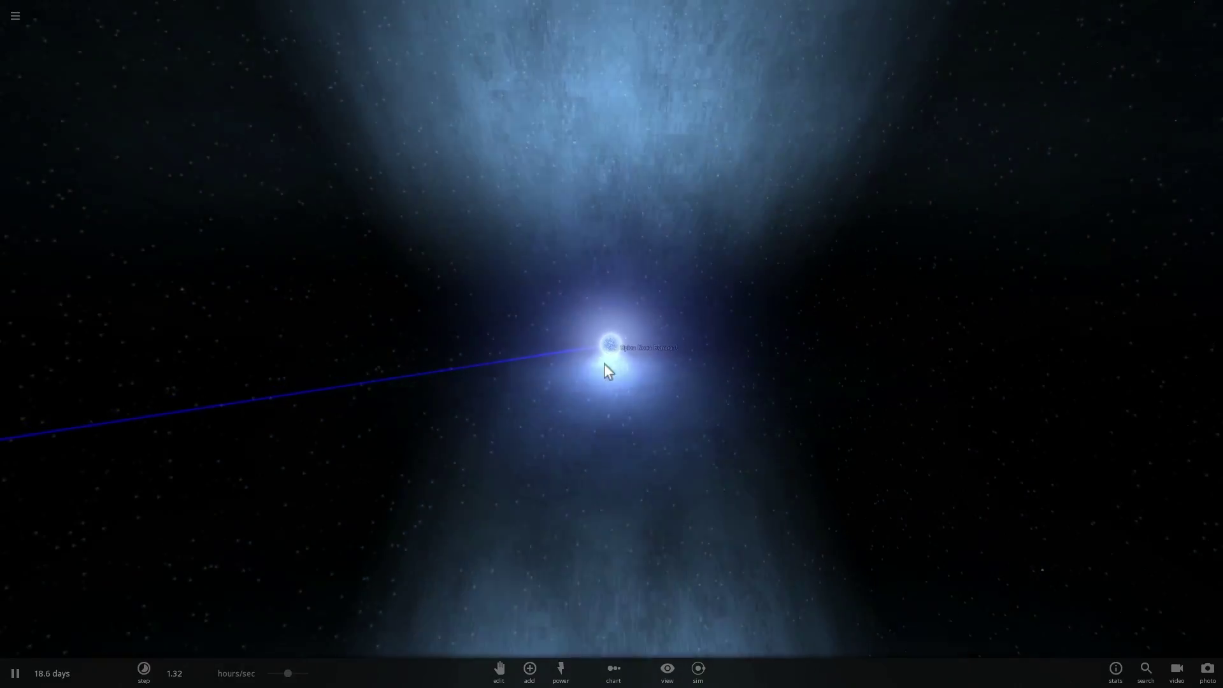
Step: Open the Spica Nova Remnant's properties and examine the remnant and its jets from several angles and distances
click(602, 342)
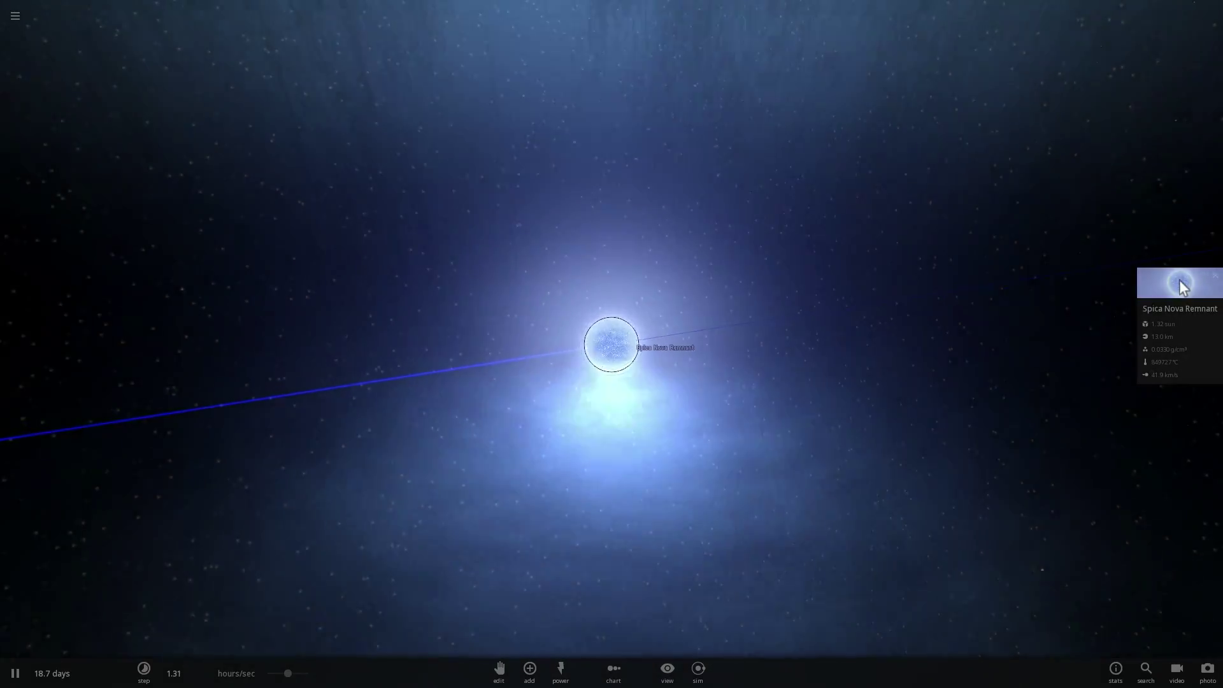
click(1182, 287)
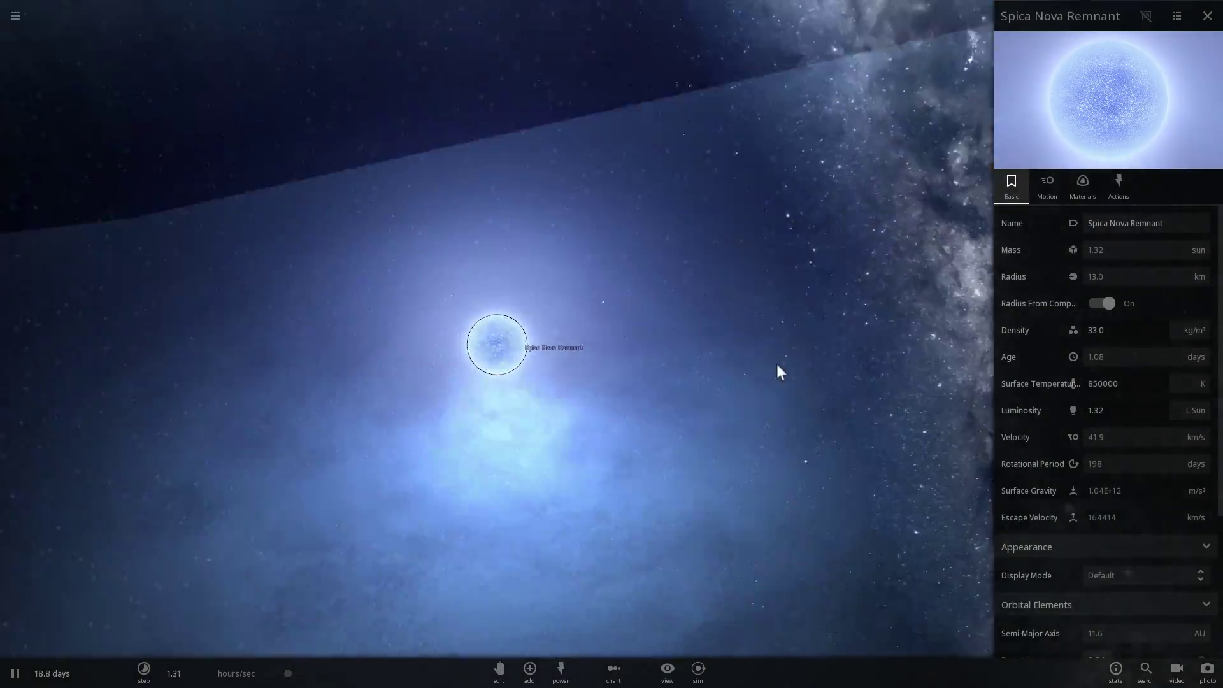
drag(777, 365, 957, 240)
scroll(804, 293, down, 5)
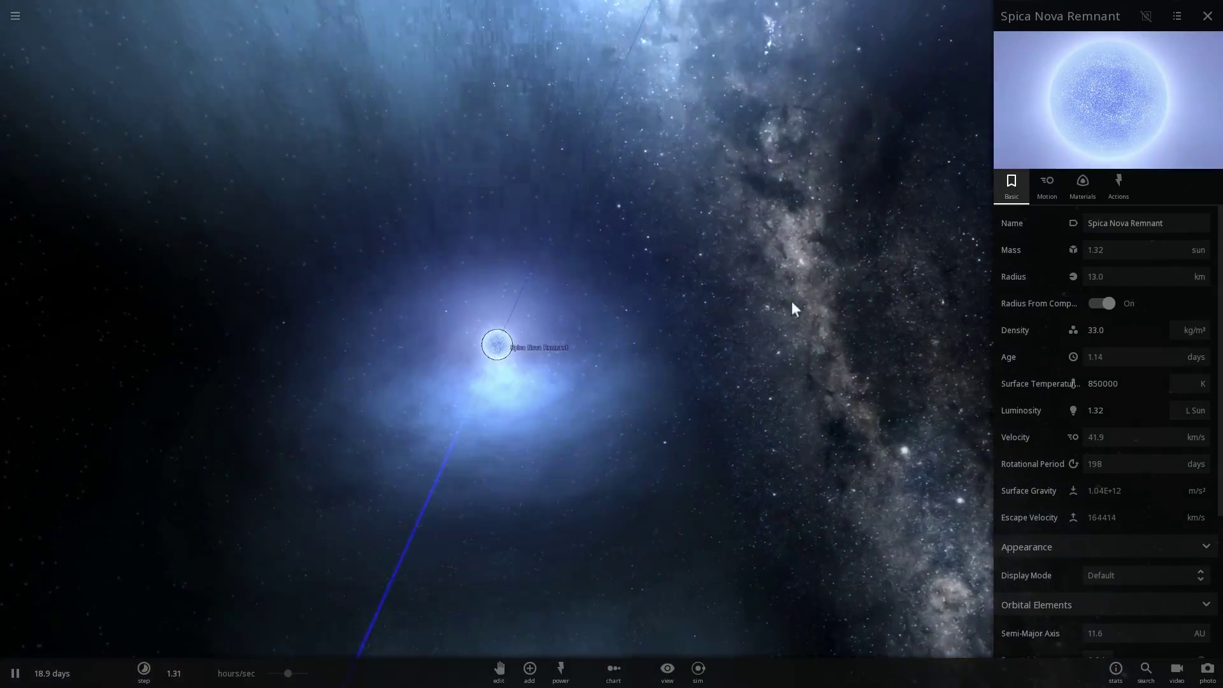
drag(695, 321, 640, 332)
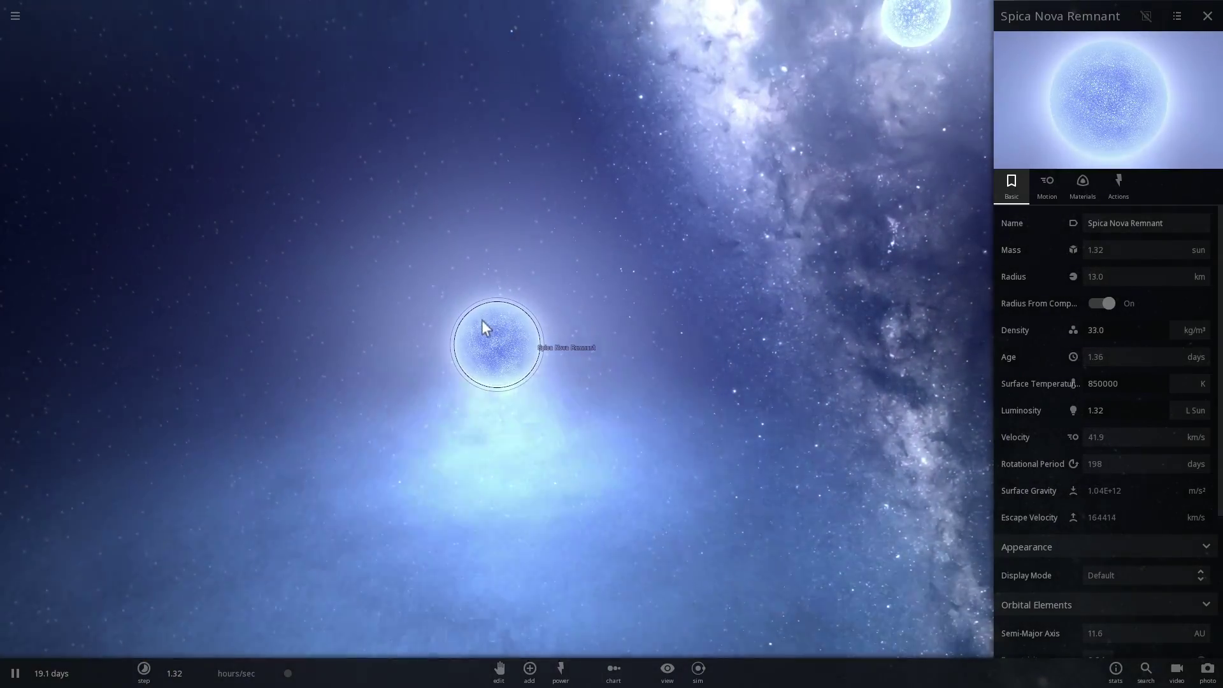
scroll(475, 319, up, 3)
scroll(481, 331, down, 5)
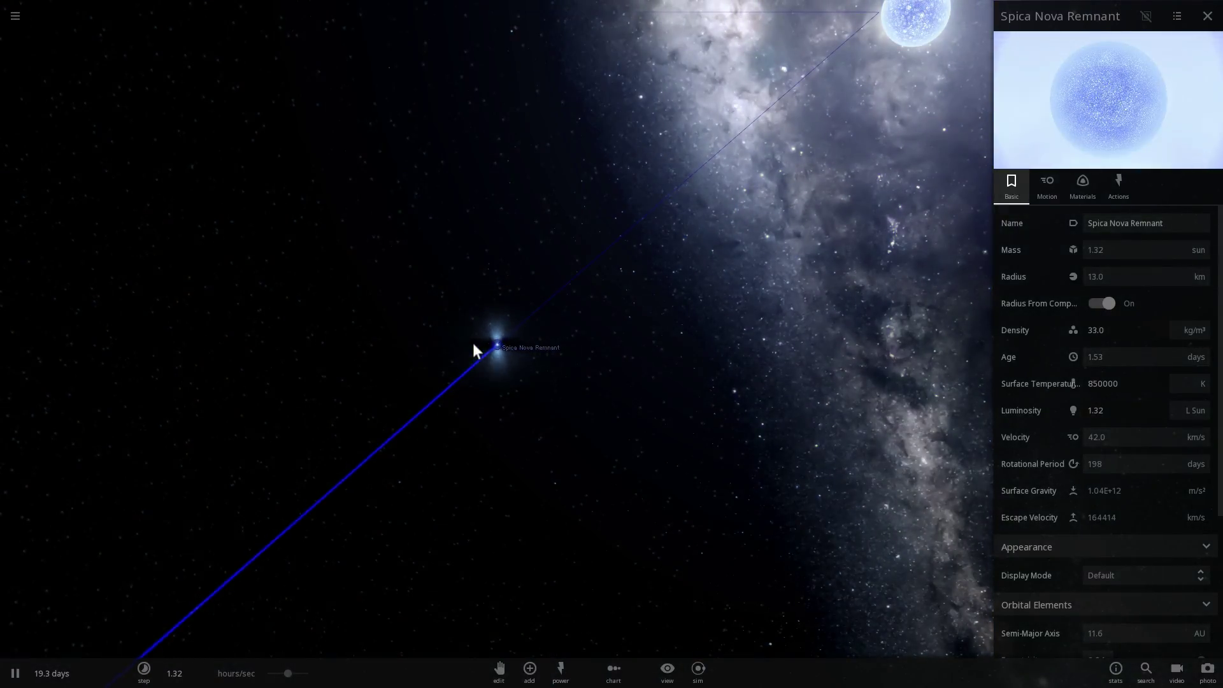
drag(473, 343, 567, 365)
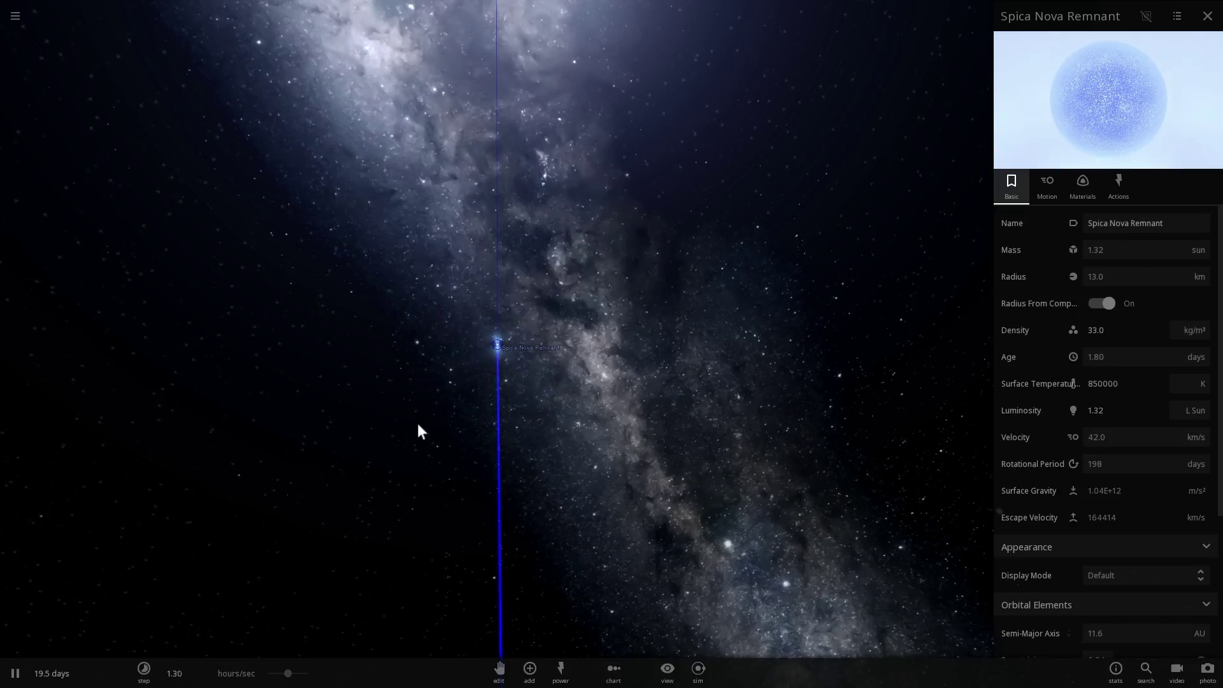
Step: Start a new empty simulation and choose Eta Carinae A as its first, central star
click(19, 26)
click(64, 172)
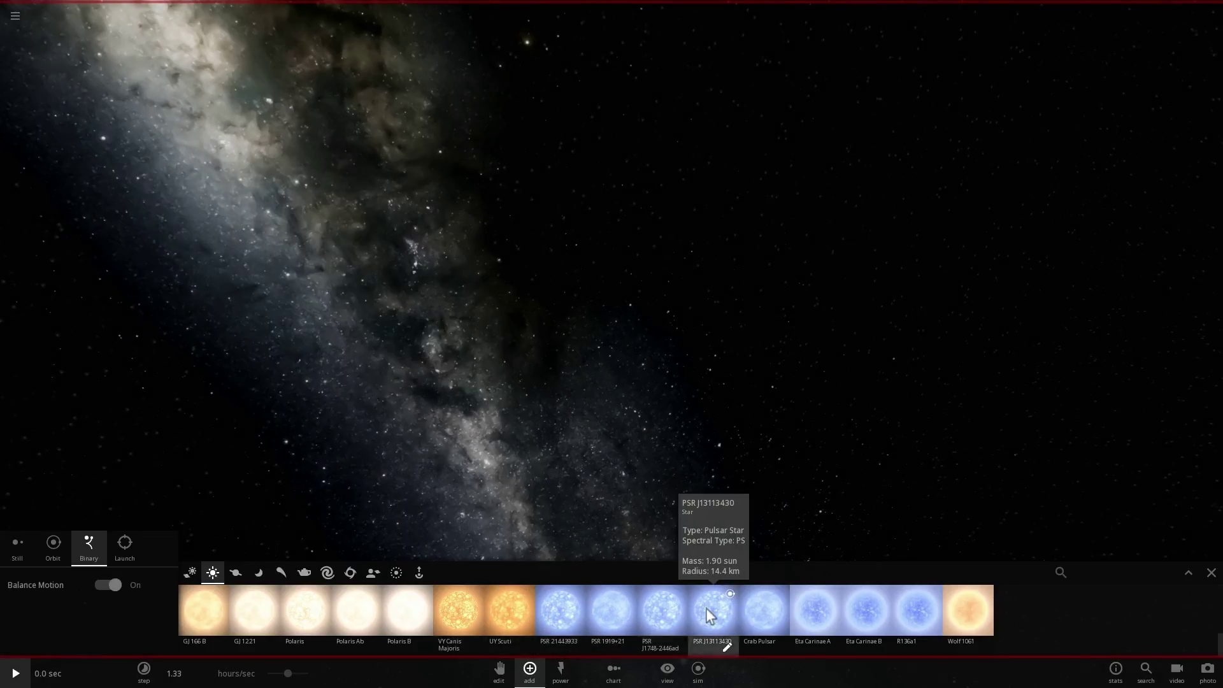
click(800, 606)
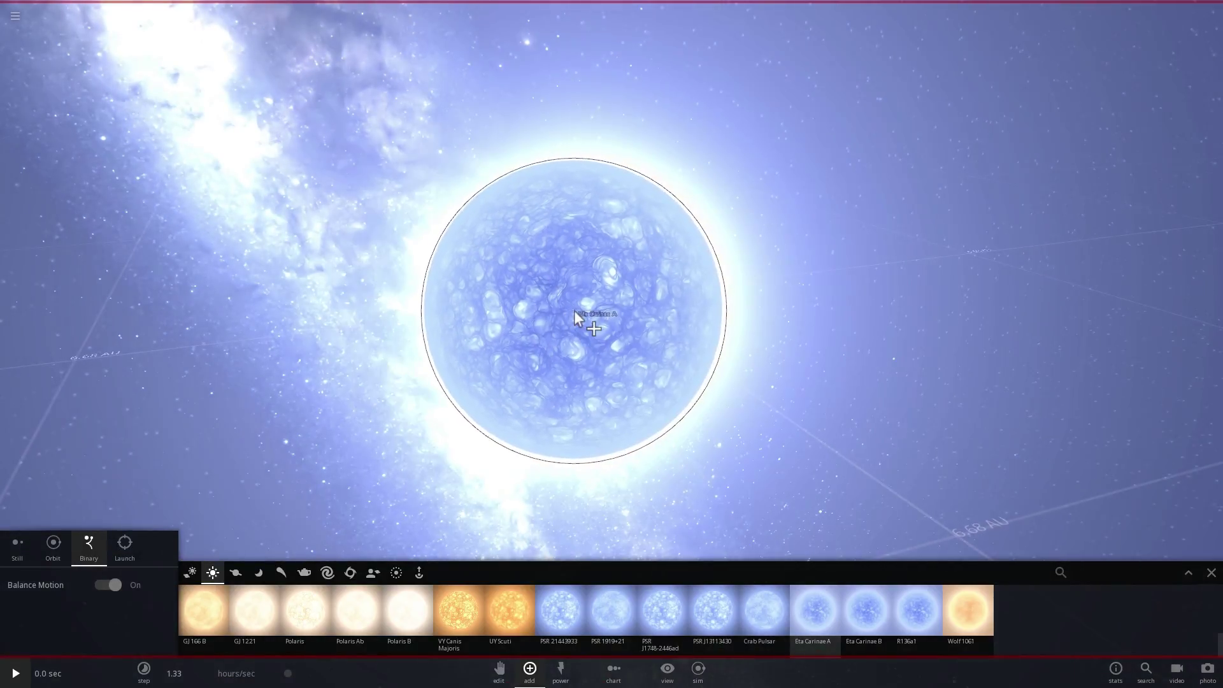
Step: Add Eta Carinae B and R136a1 on opposite sides of Eta Carinae A in Binary mode
click(866, 609)
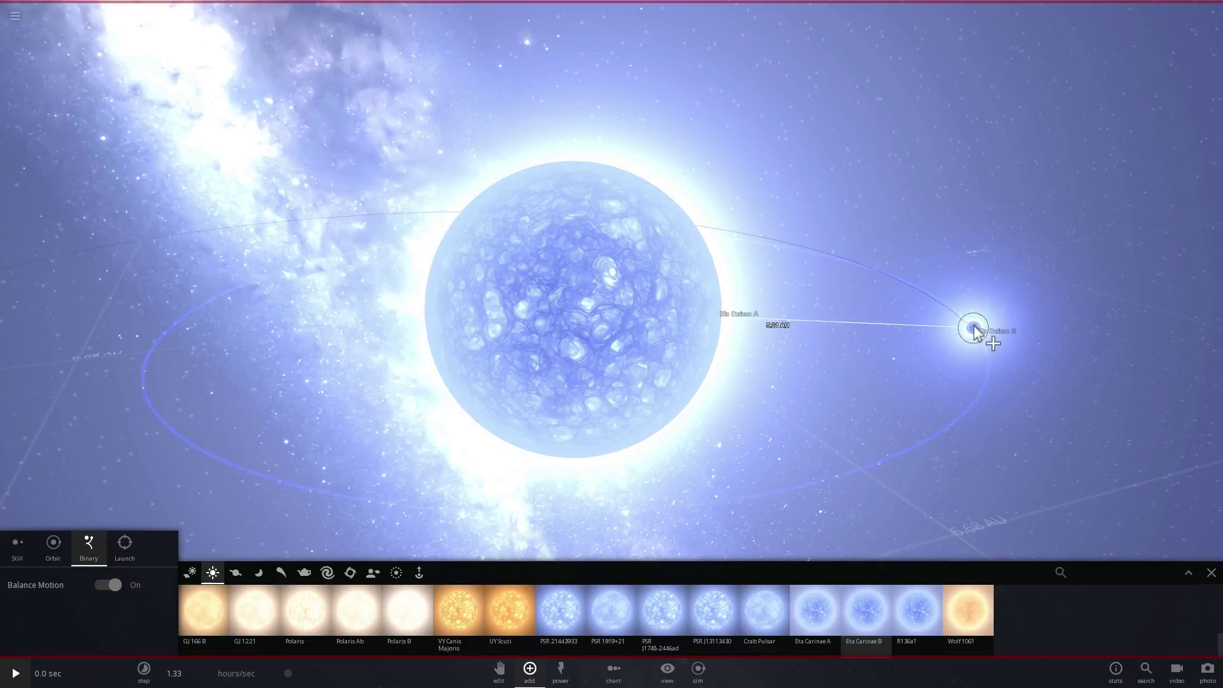
click(912, 611)
click(260, 414)
drag(323, 430, 310, 431)
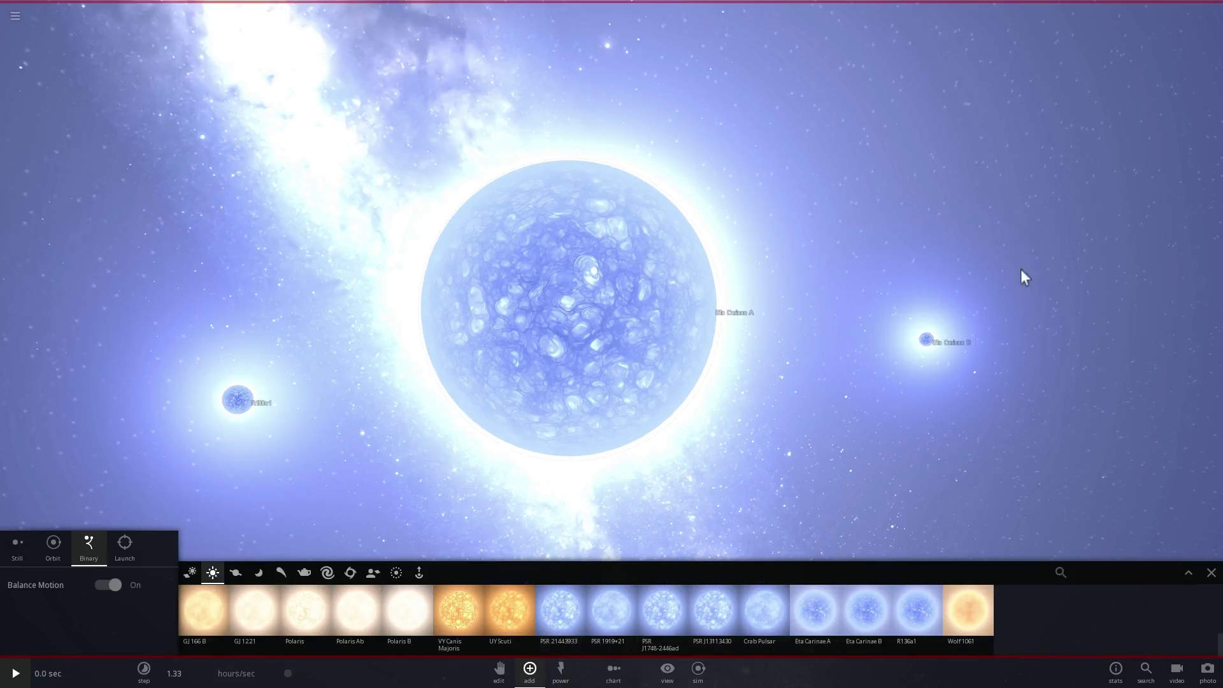
Step: Add VY Canis Majoris in Binary mode, farther out from Eta Carinae A than R136a1
scroll(947, 409, down, 4)
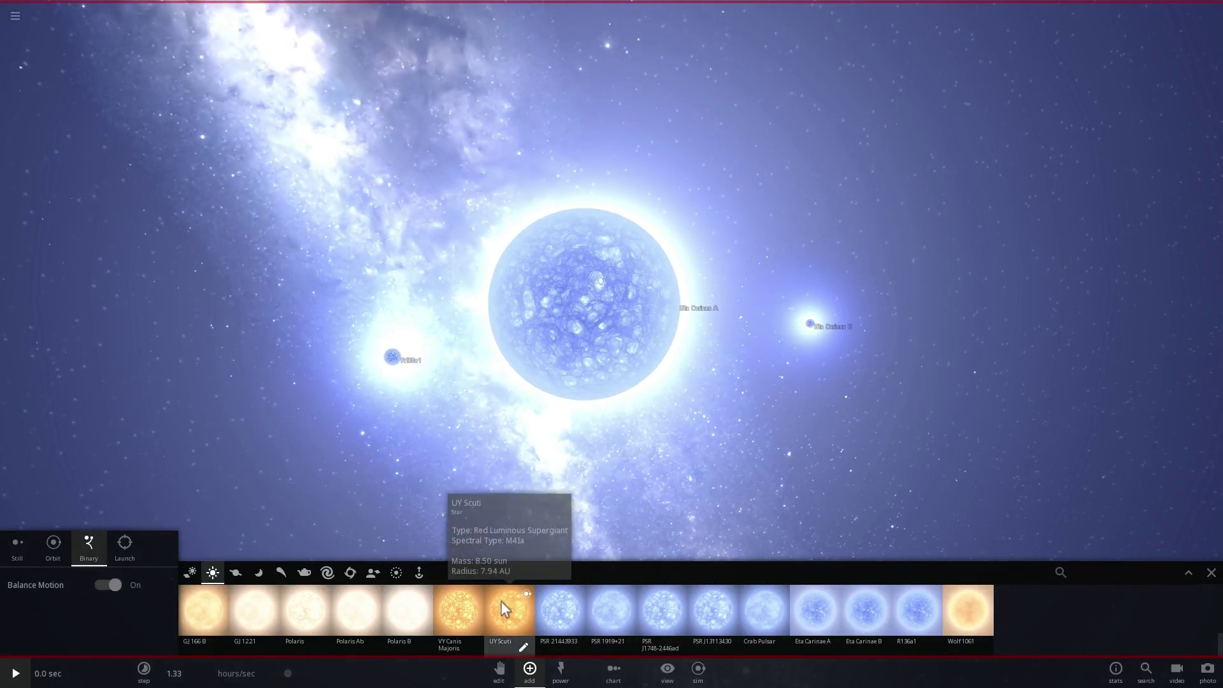
click(461, 610)
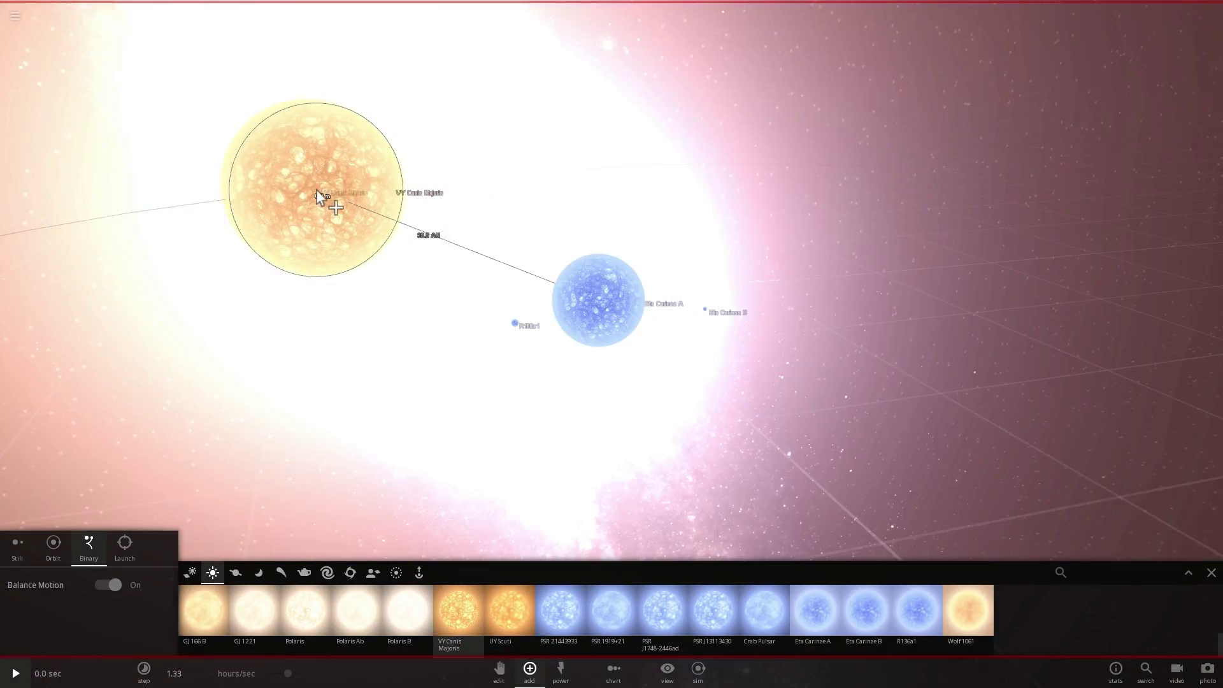
click(316, 189)
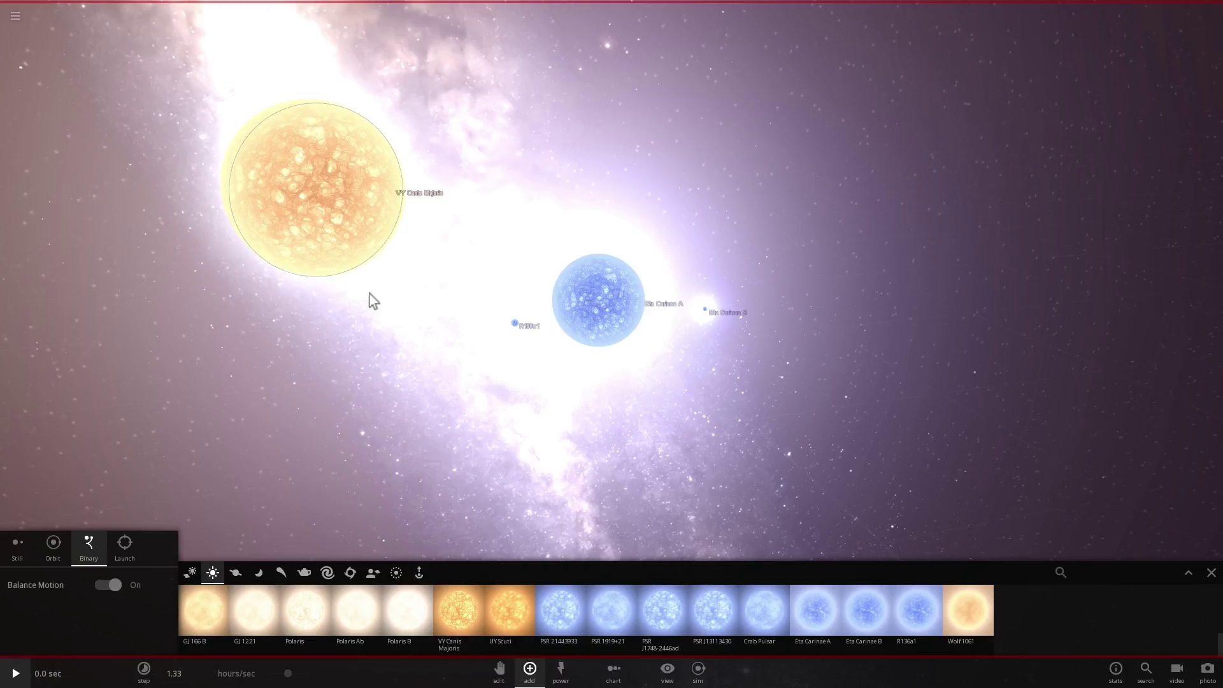
Step: Examine the four stars together, comparing their sizes and taking a close look at Eta Carinae A
drag(367, 294, 285, 174)
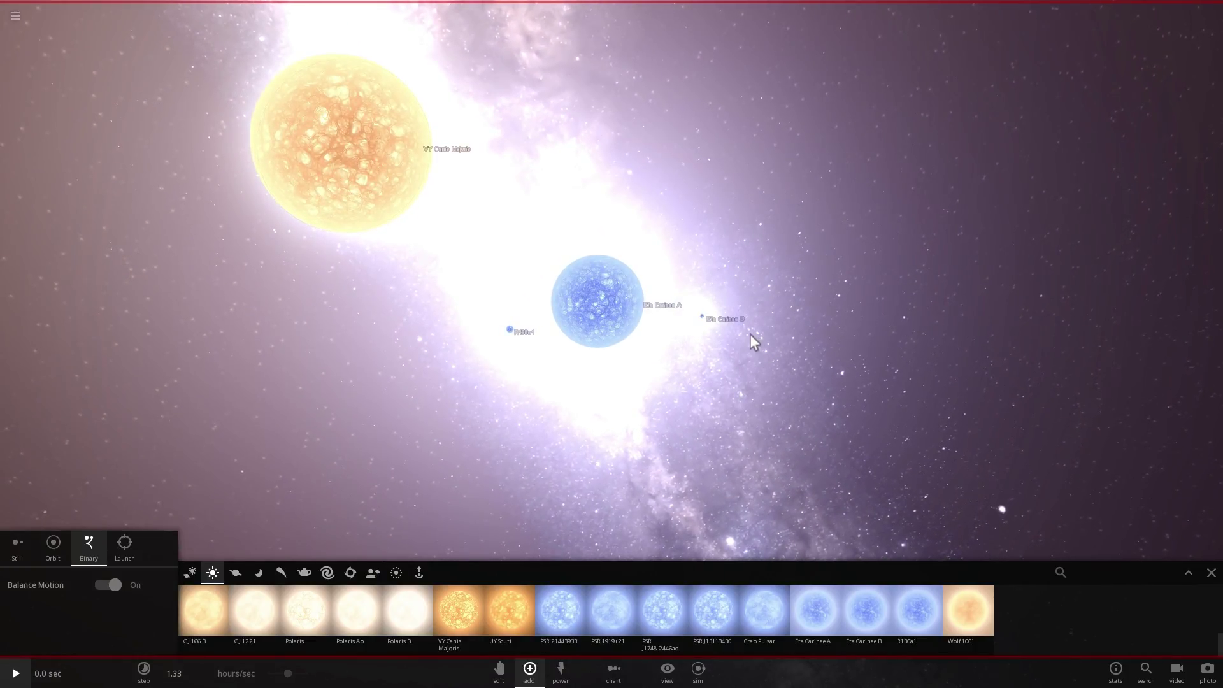
drag(750, 333, 668, 332)
scroll(690, 342, up, 3)
scroll(690, 342, up, 3)
scroll(668, 332, down, 3)
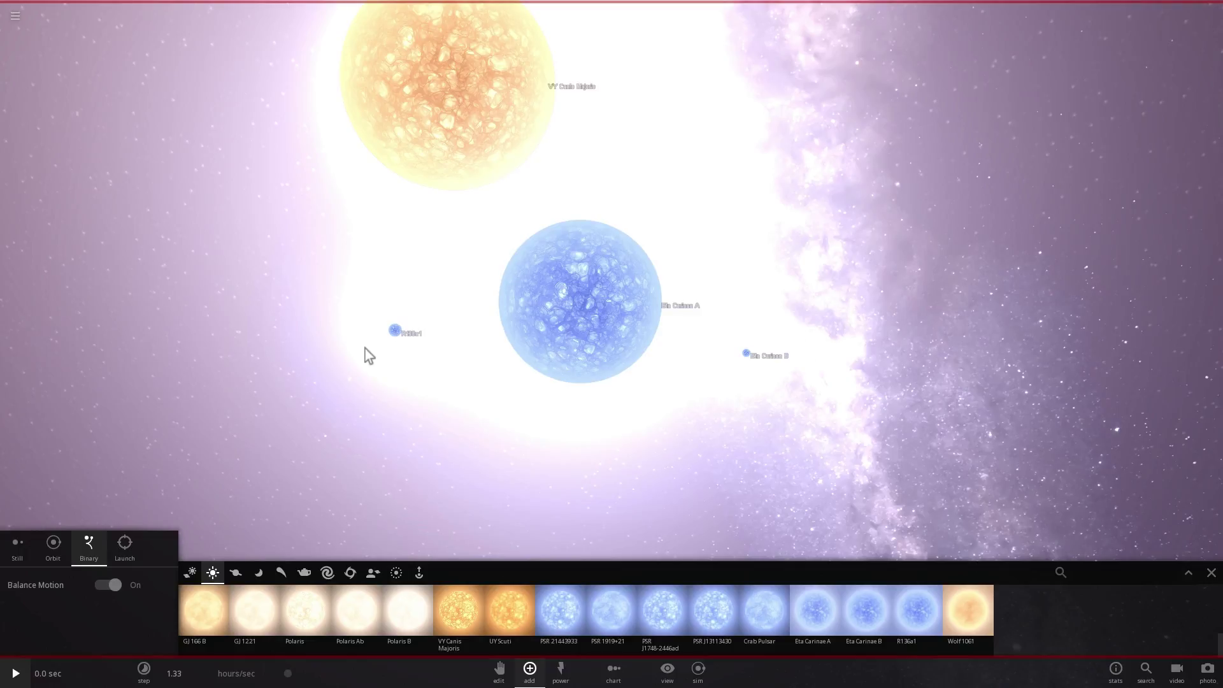
click(544, 308)
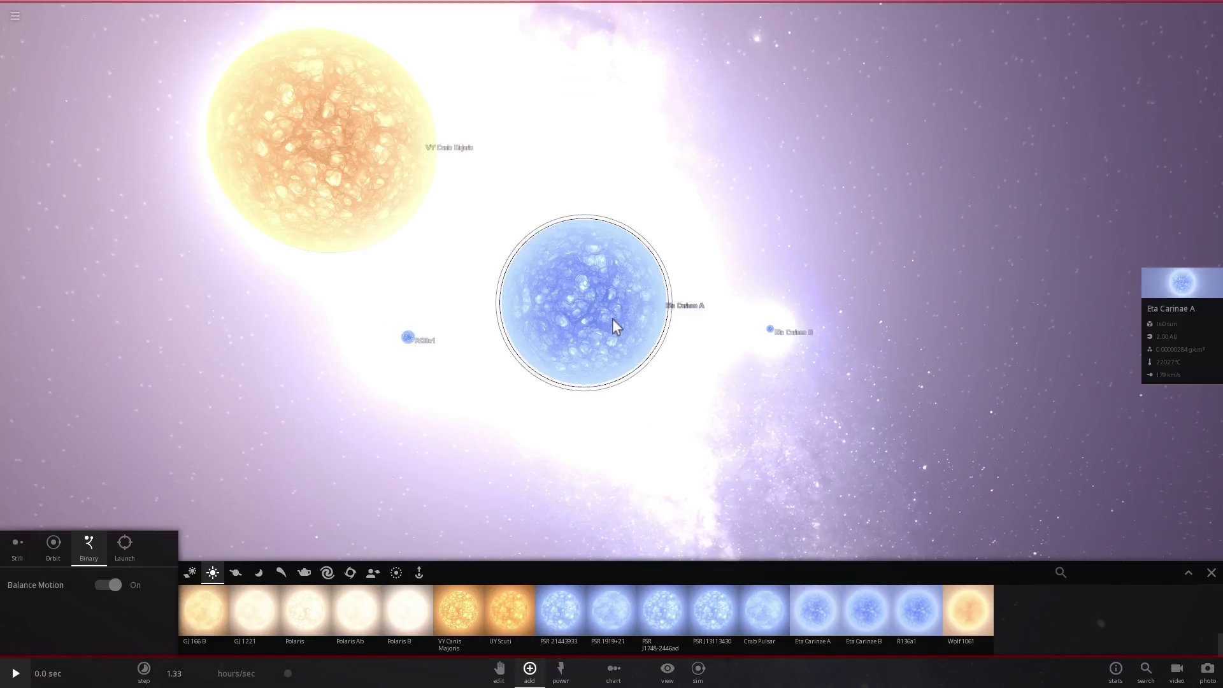
drag(640, 315, 635, 312)
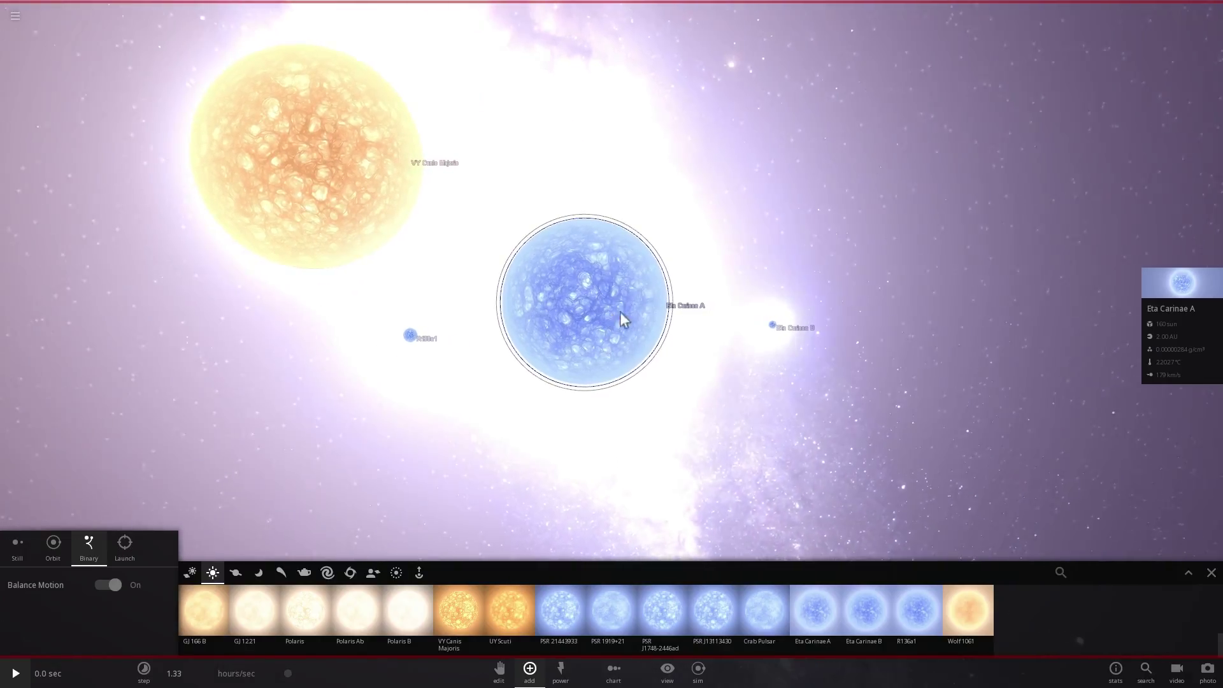
scroll(745, 318, up, 4)
drag(744, 319, 663, 305)
scroll(634, 318, up, 4)
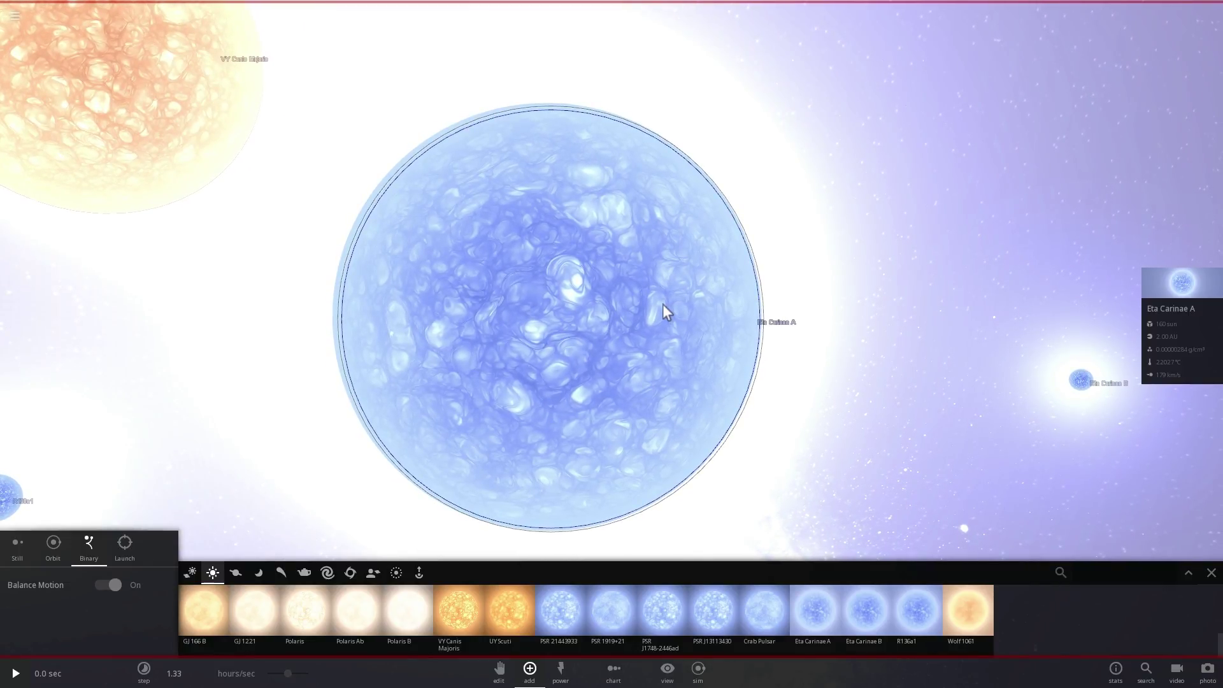
scroll(656, 299, down, 5)
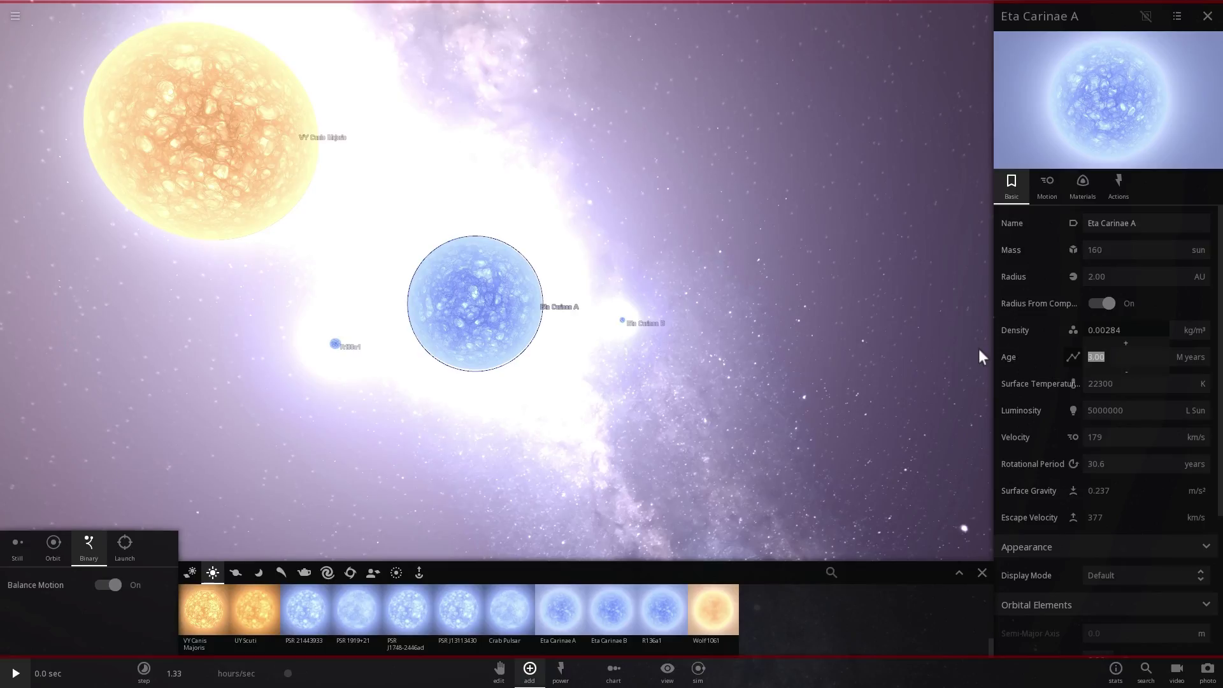
Step: Set Eta Carinae A's age to 9999 G years and toggle its remnant's Radius From Composition setting
click(1192, 350)
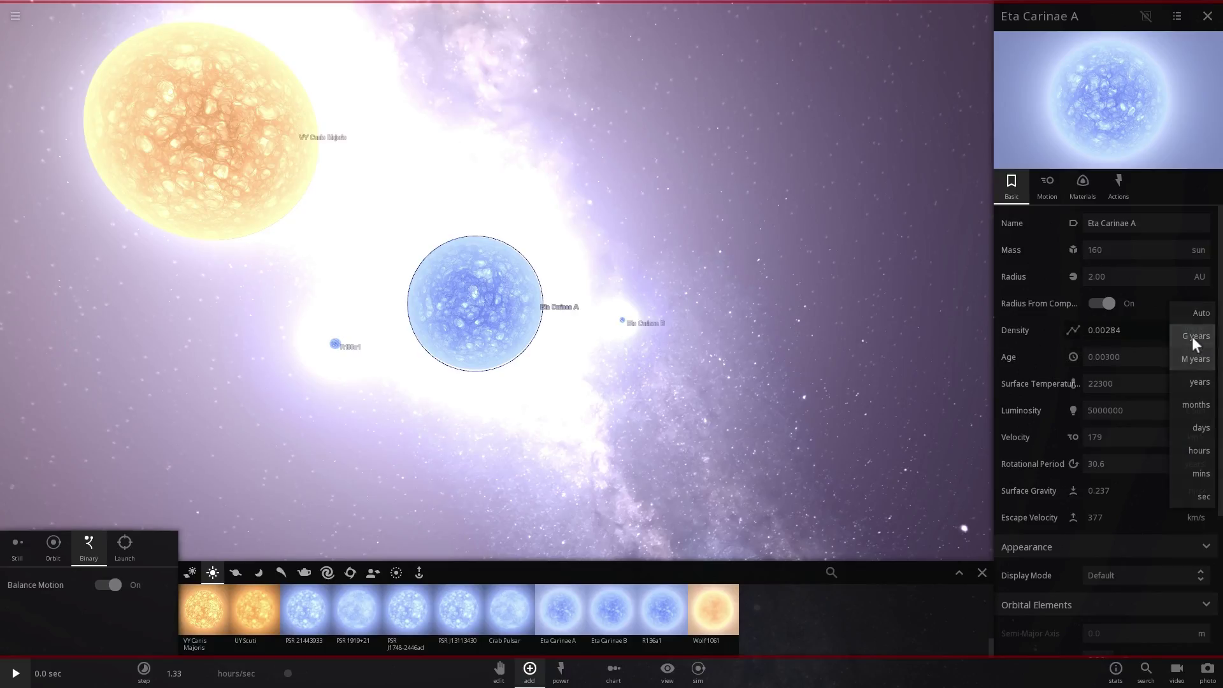
text(9999)
key(Return)
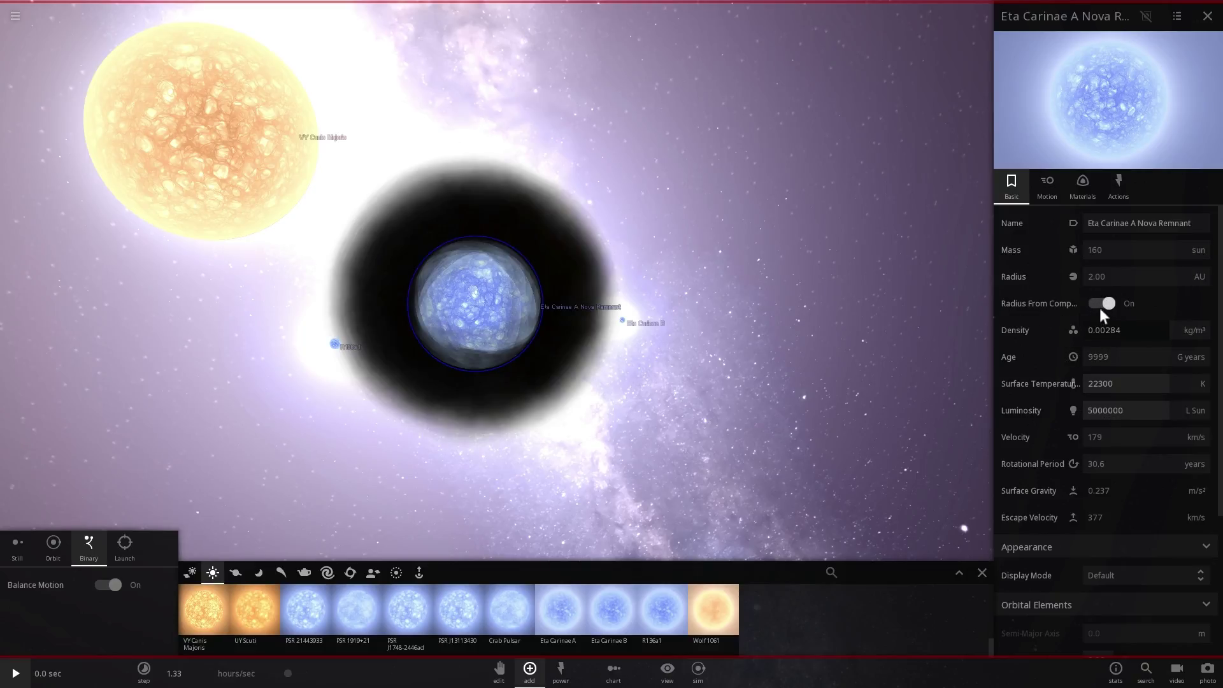
click(1100, 304)
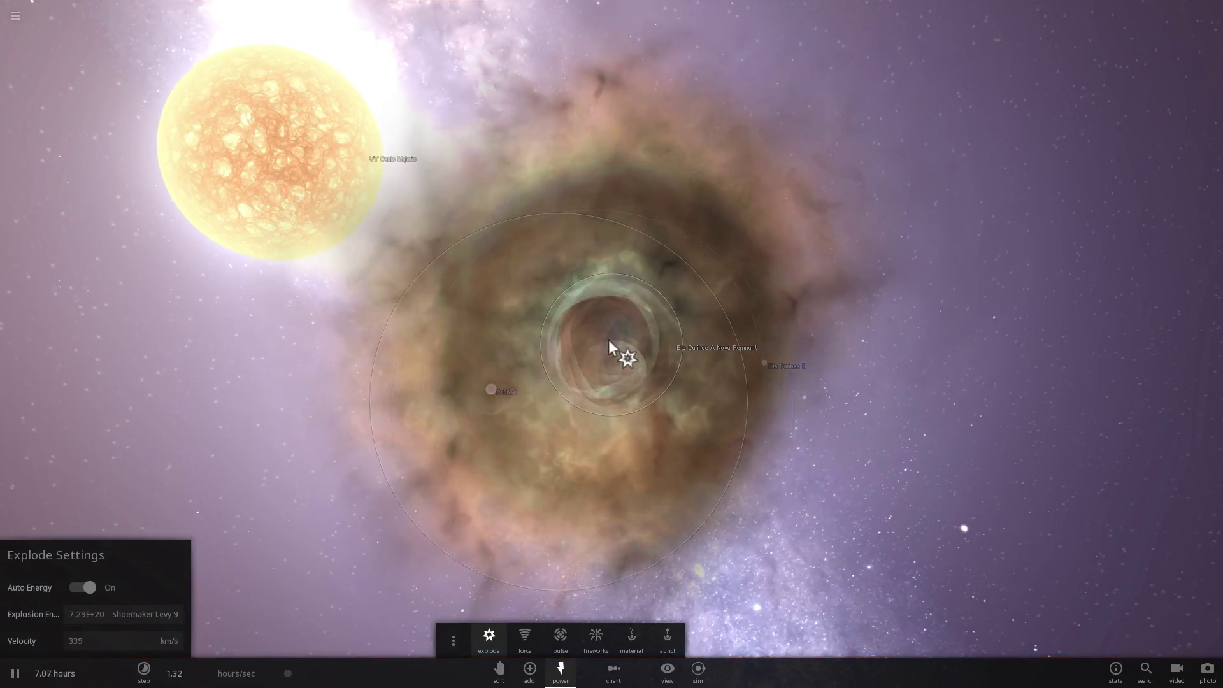
Step: Leave the Explode tool and delete the supernova clouds surrounding R136a1 and Eta Carinae B
key(Escape)
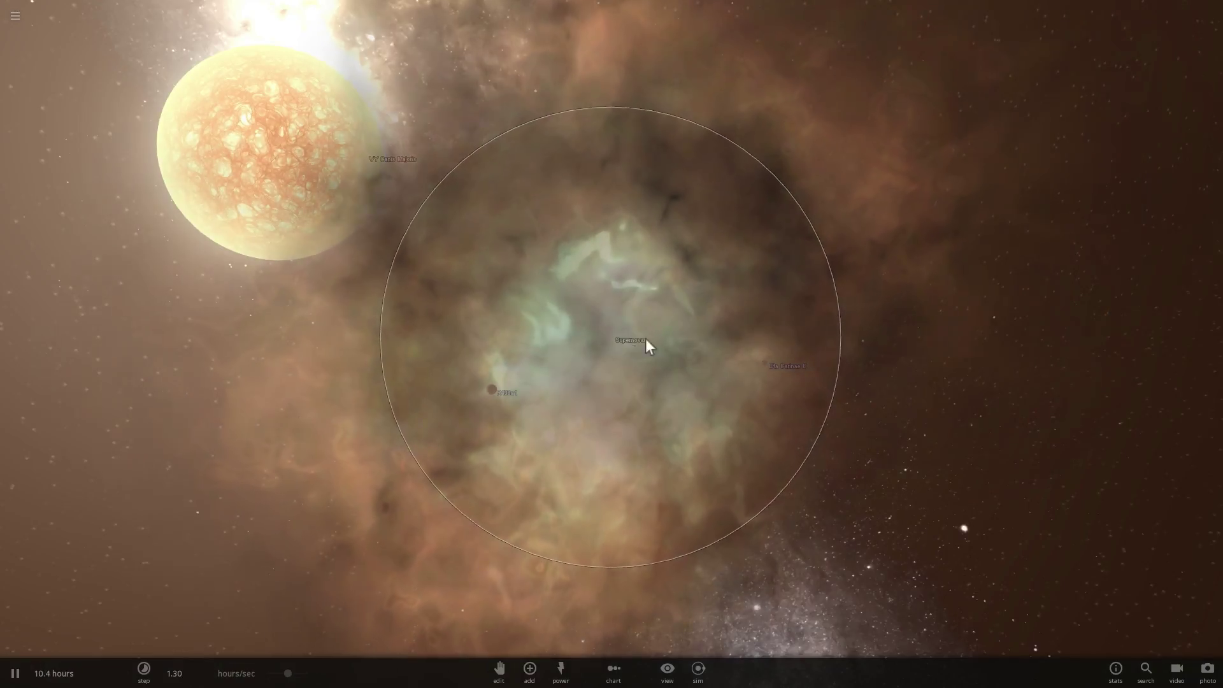
drag(645, 339, 611, 299)
double_click(404, 393)
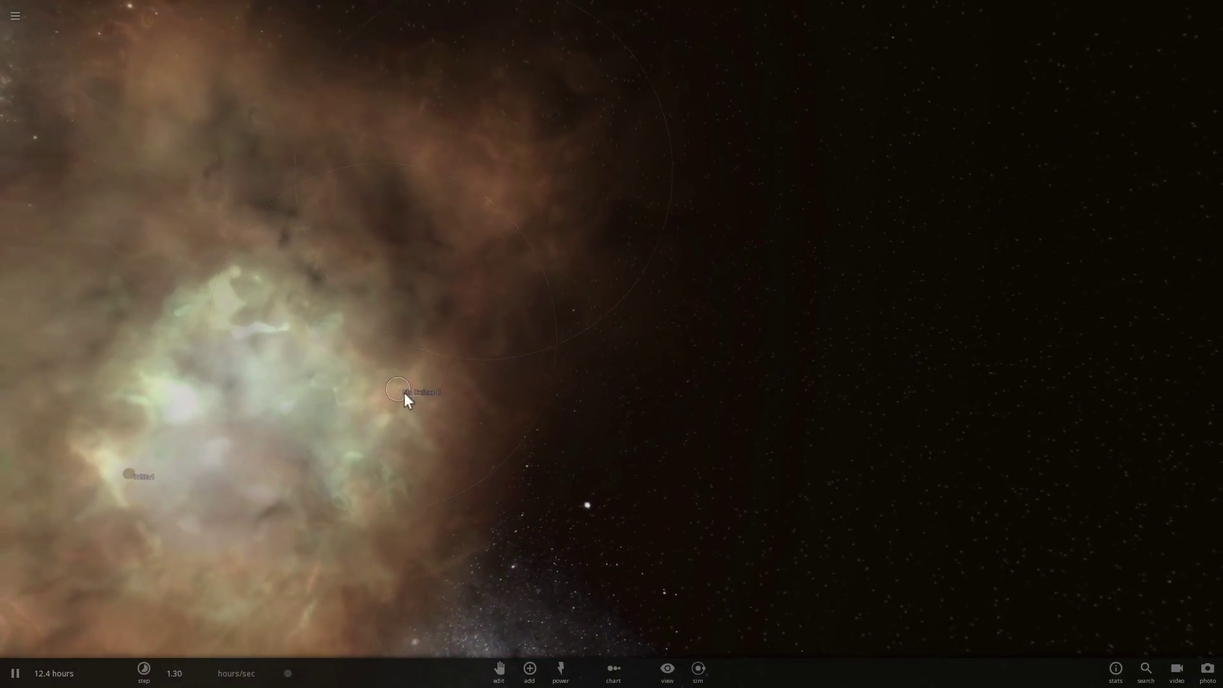
drag(431, 402, 487, 386)
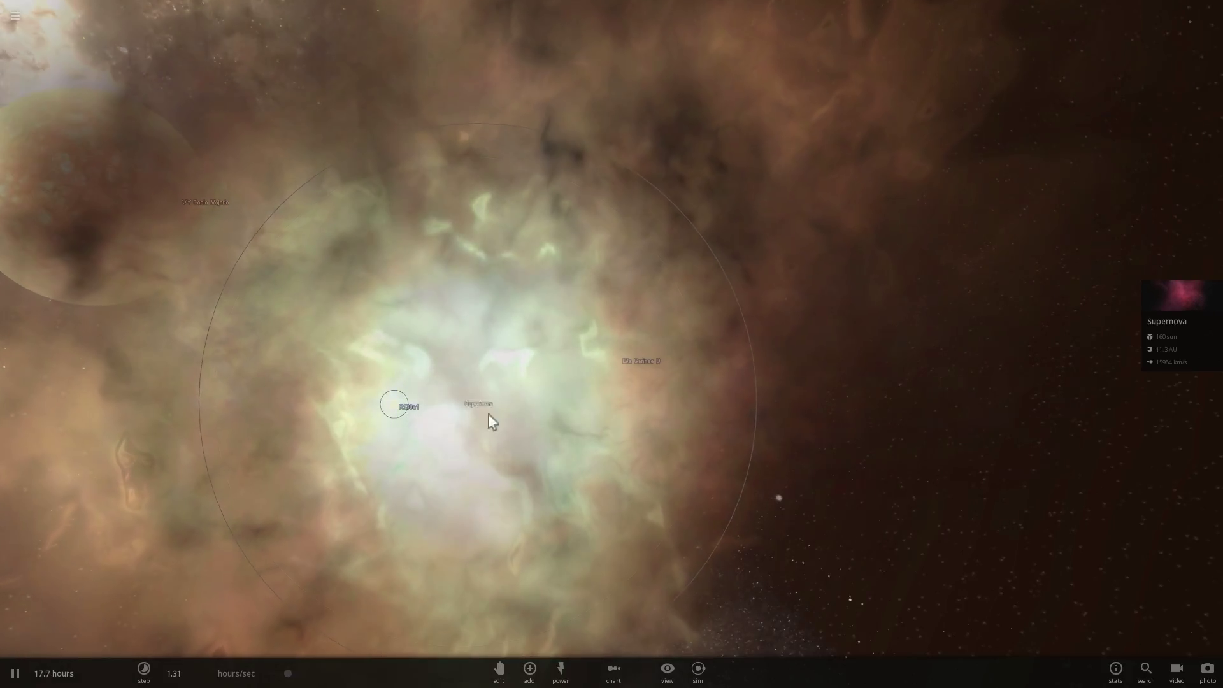
click(1165, 307)
click(1067, 486)
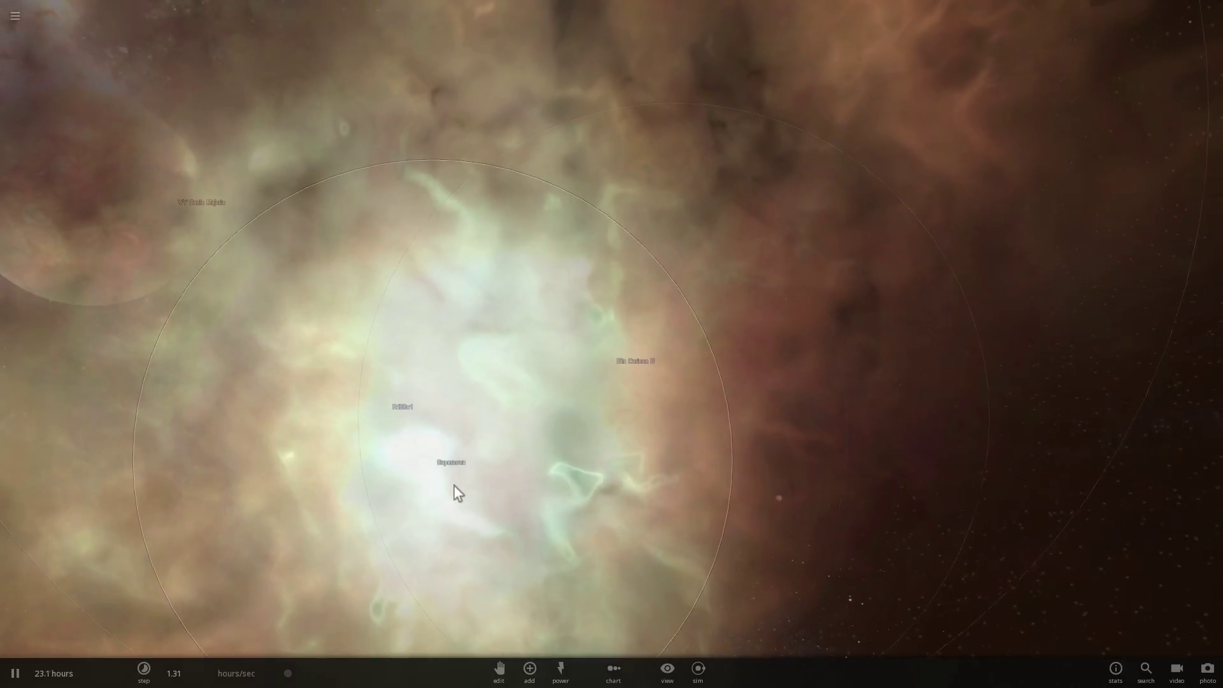
click(1175, 304)
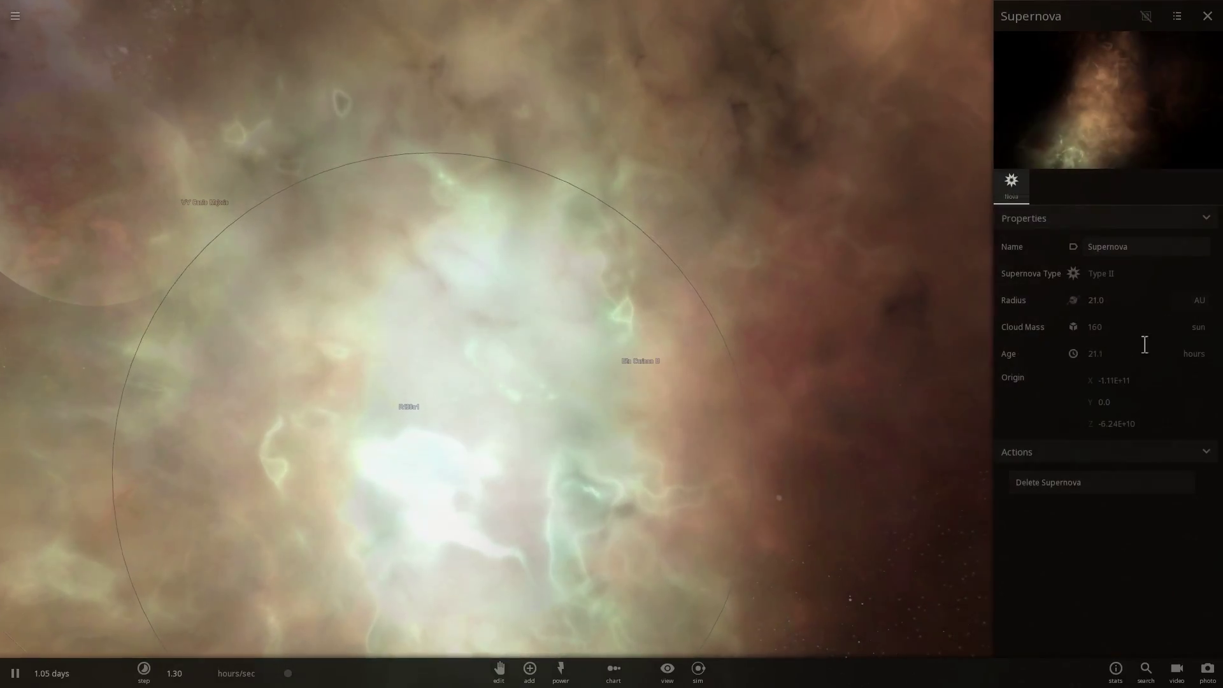
click(1059, 478)
Step: Survey the remaining stars, select R136a1, and take a close look at Eta Carinae B
drag(727, 361, 681, 361)
double_click(789, 392)
drag(789, 392, 685, 384)
click(388, 351)
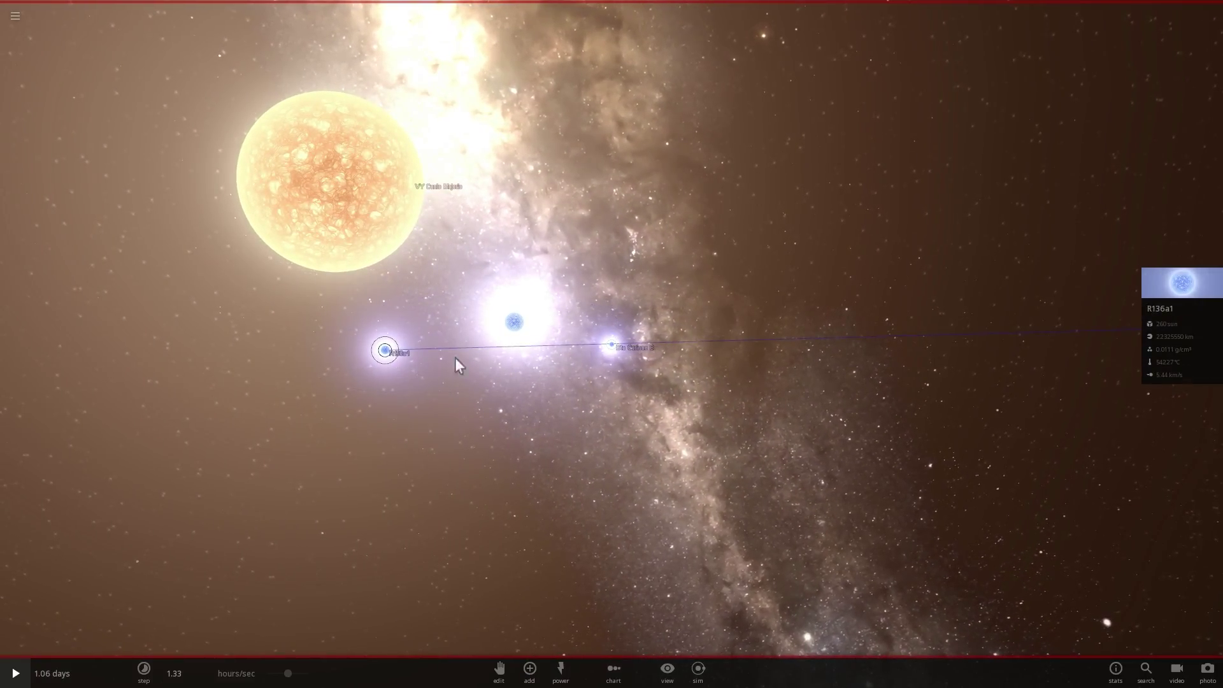
scroll(519, 361, up, 4)
drag(522, 366, 493, 366)
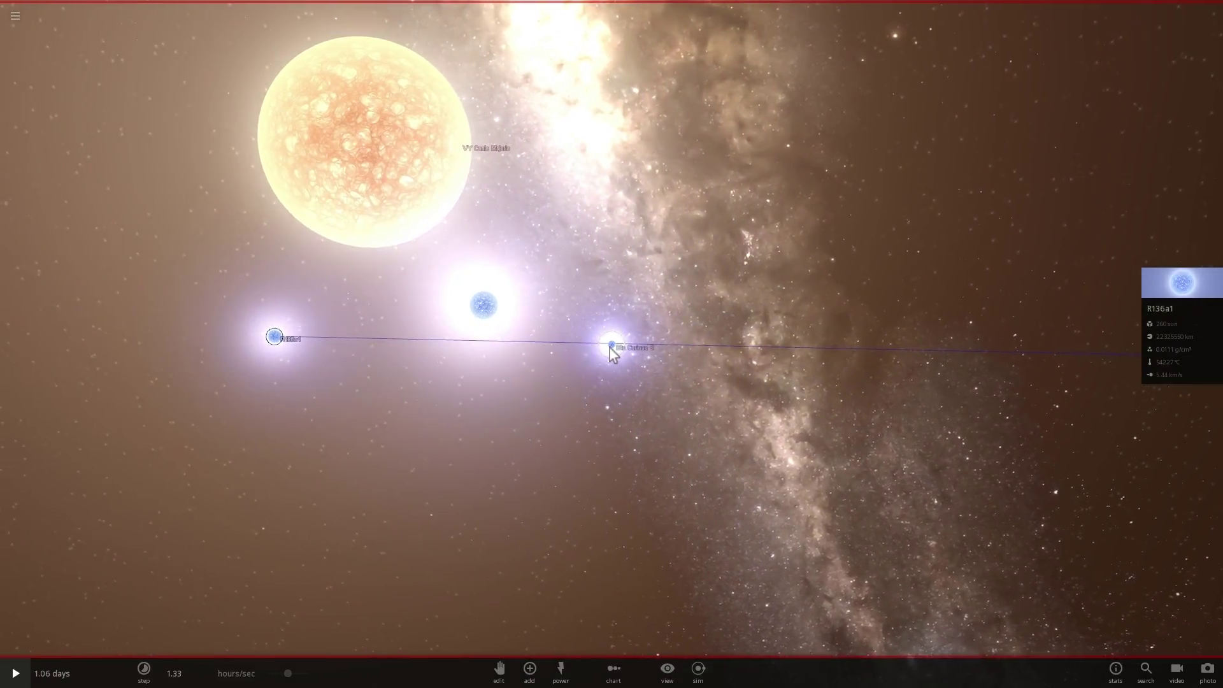
click(611, 351)
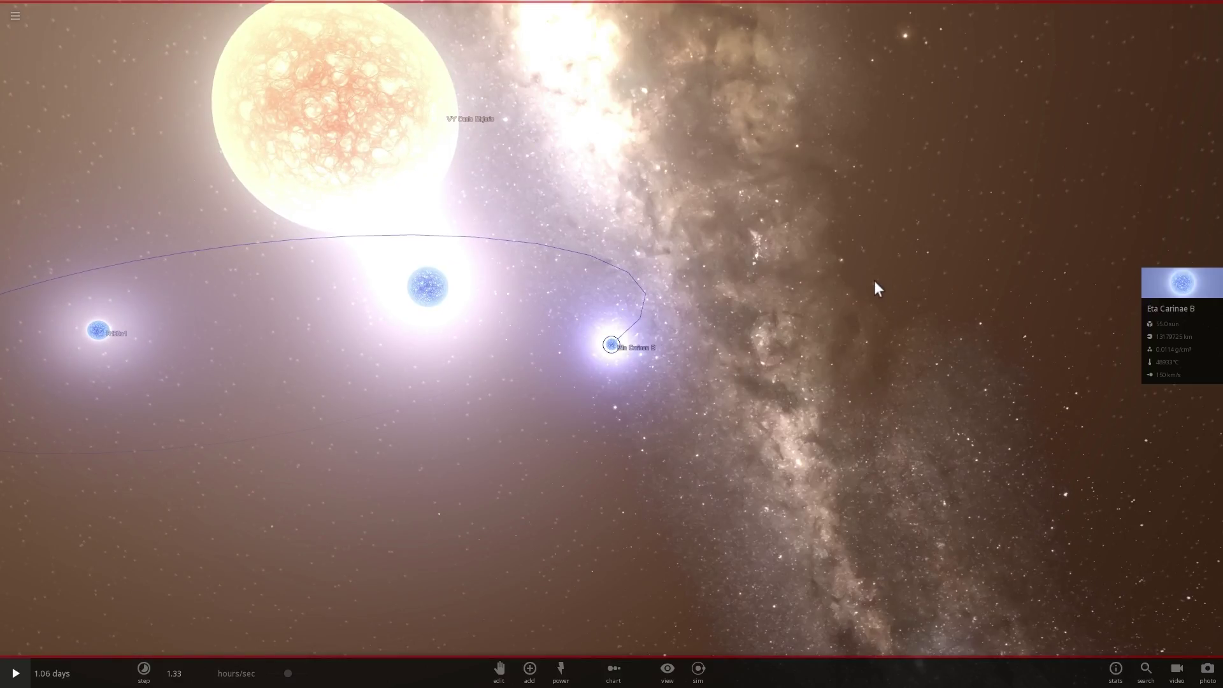
scroll(874, 289, up, 2)
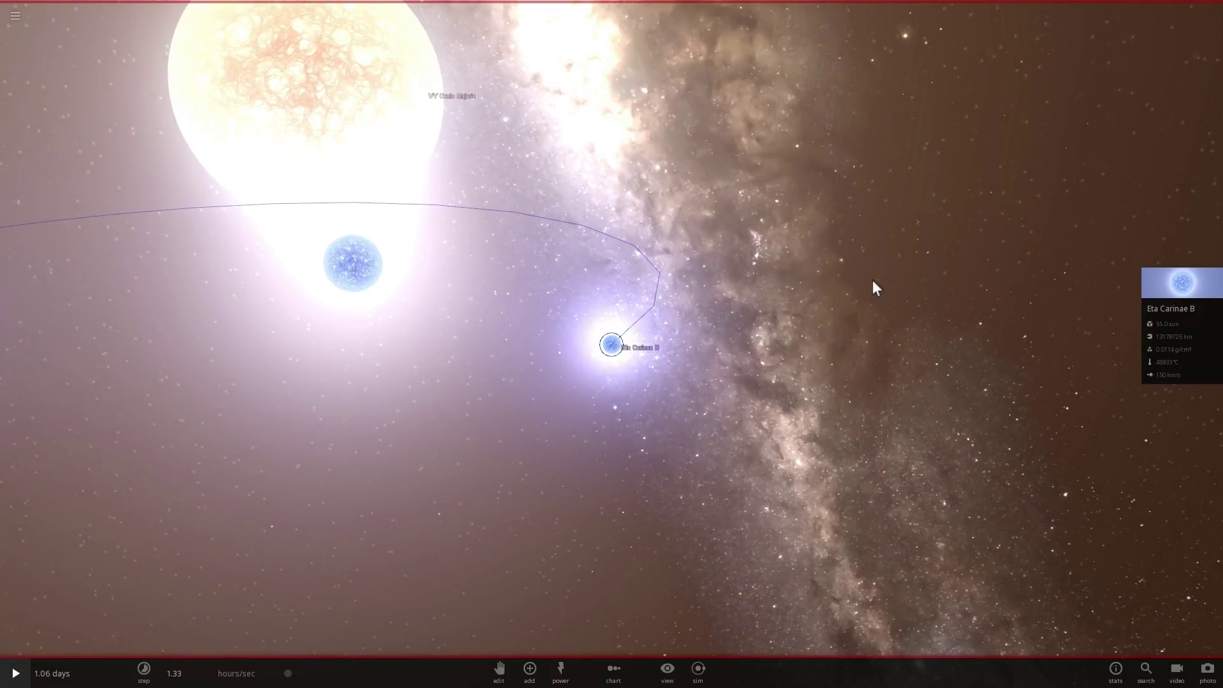
scroll(800, 299, up, 2)
scroll(739, 334, up, 3)
scroll(735, 335, down, 2)
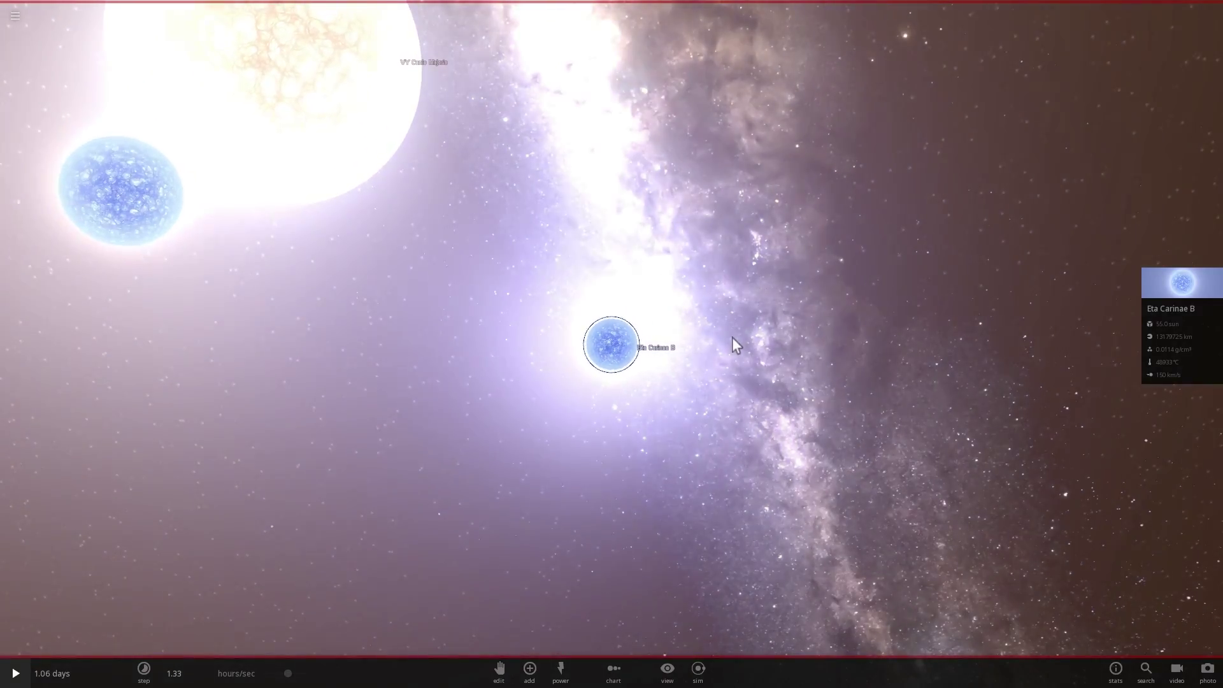
scroll(622, 364, up, 4)
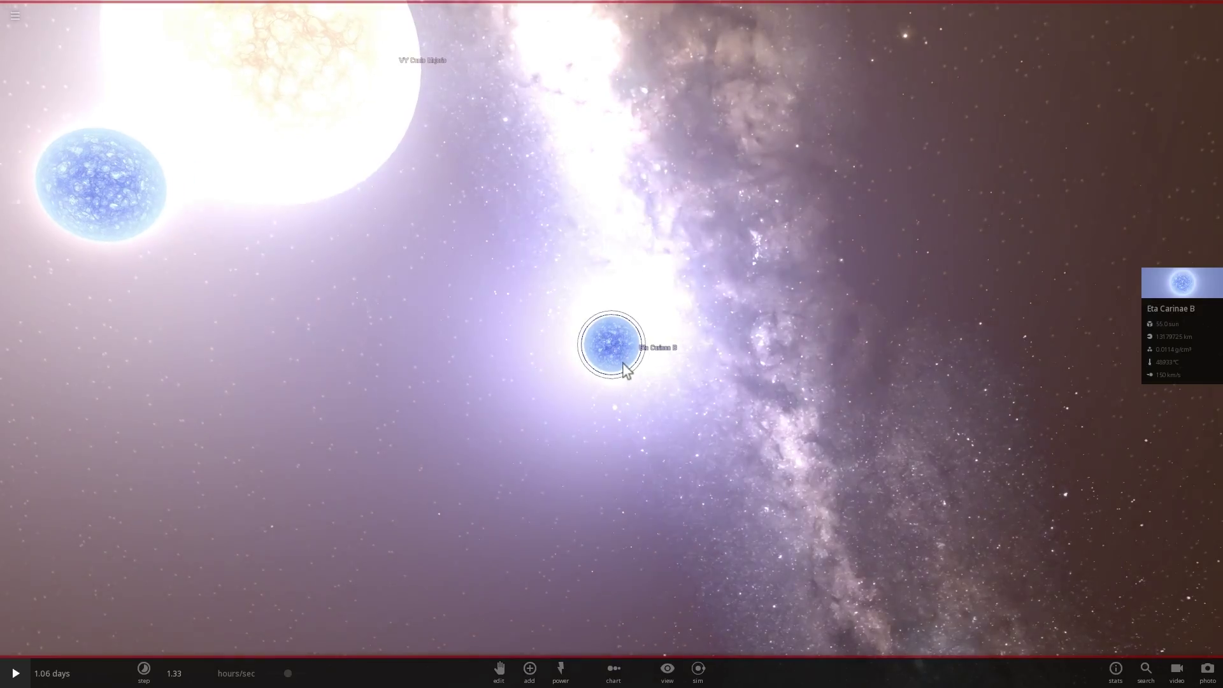
Step: Resume the simulation and keep a close view on Eta Carinae B
key(space)
drag(730, 430, 689, 413)
scroll(706, 409, down, 2)
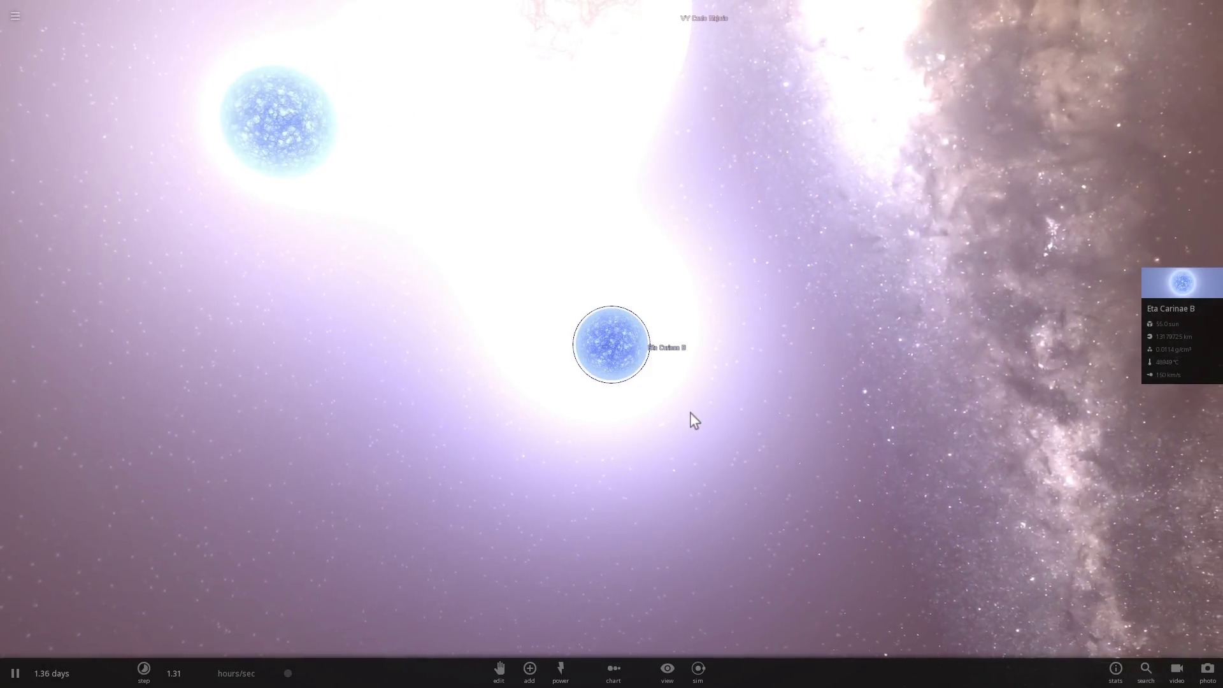
scroll(693, 402, up, 2)
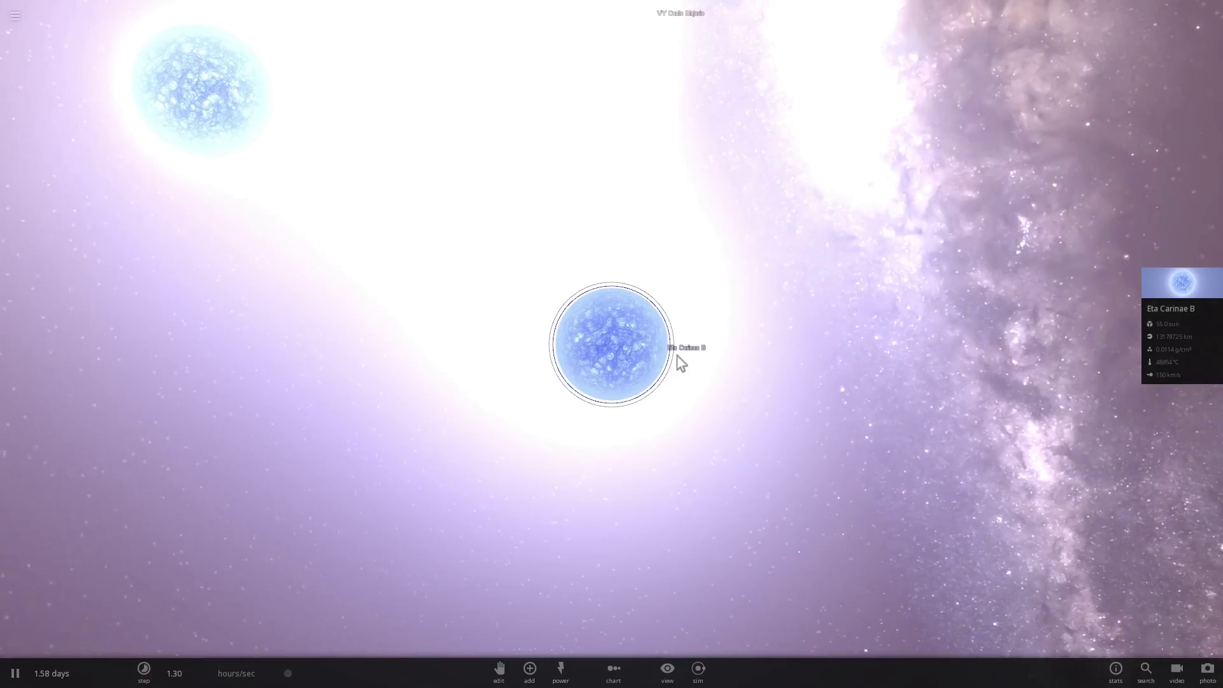
Step: Set Eta Carinae B's age to 9999 M years and view its remnant up close
click(1181, 288)
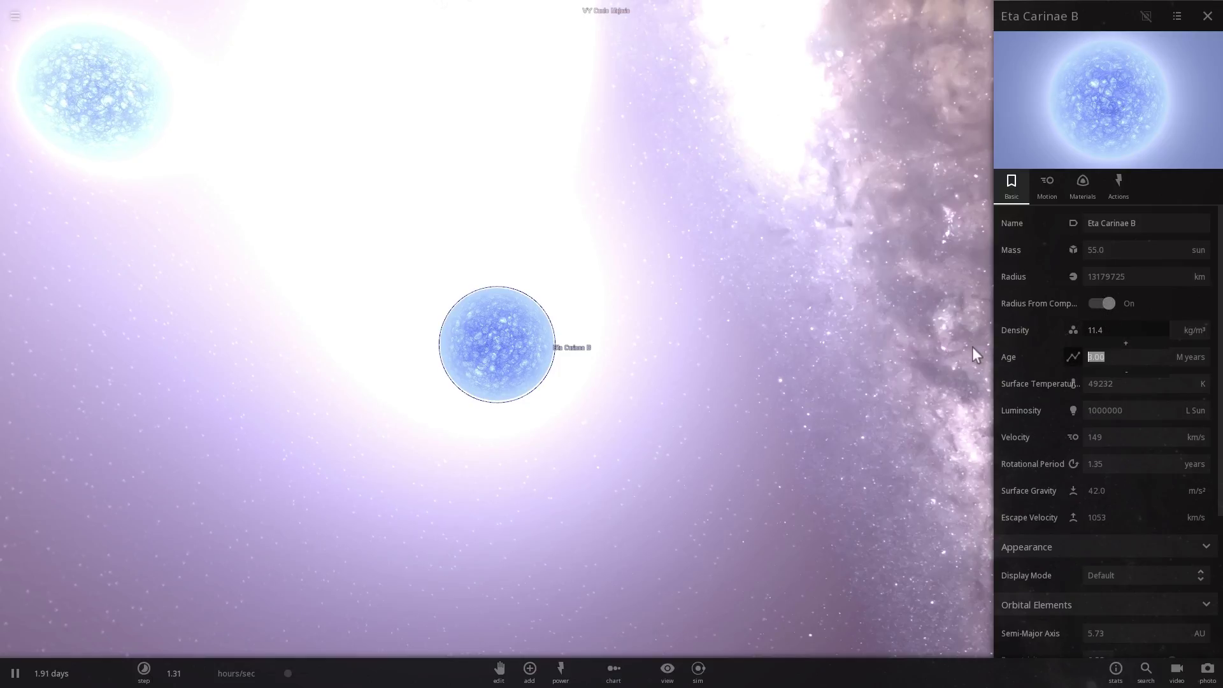
text(9999)
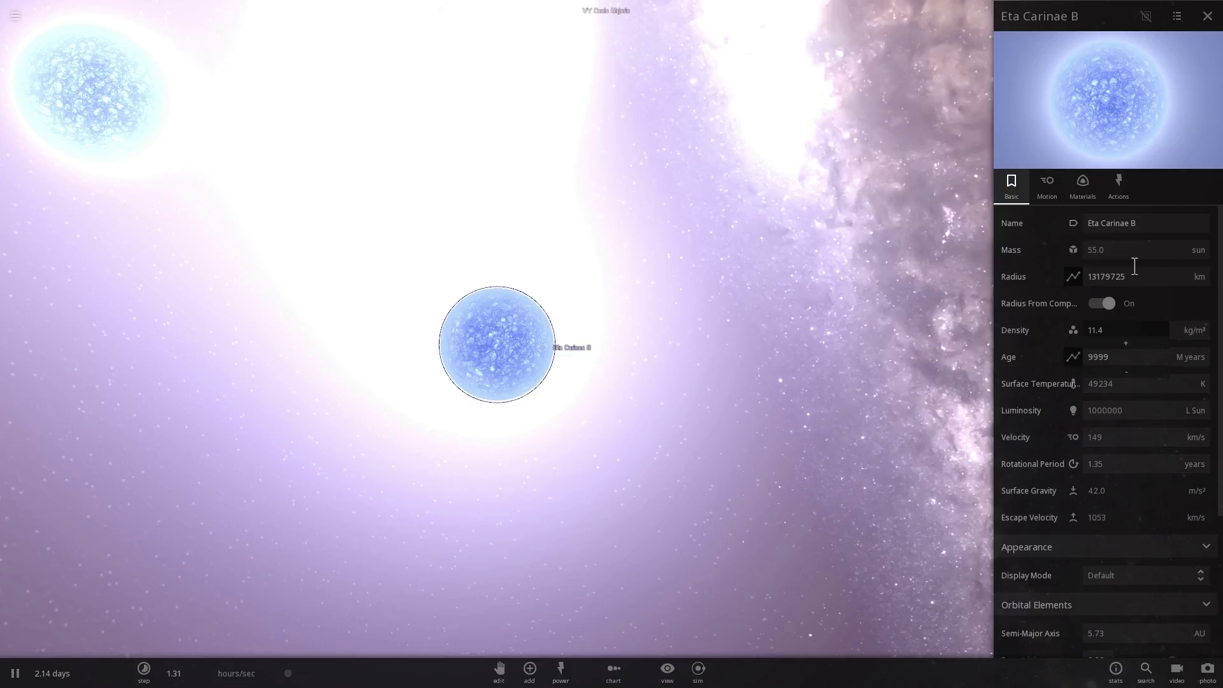
key(Return)
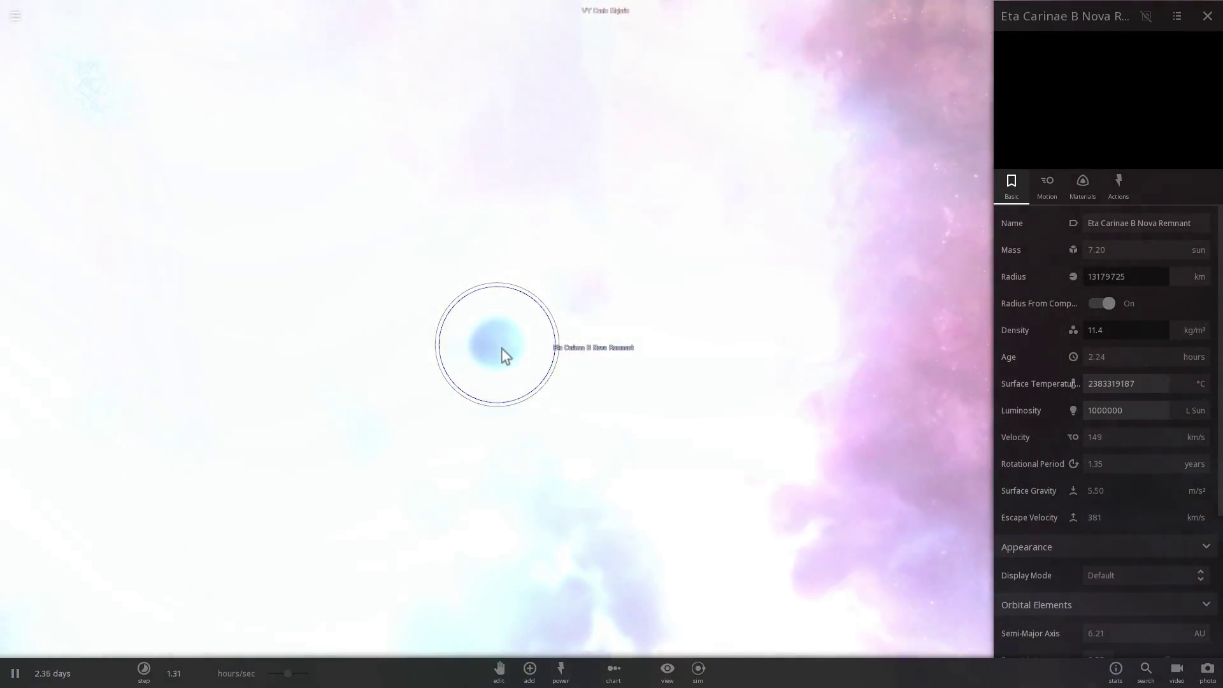
scroll(512, 361, up, 5)
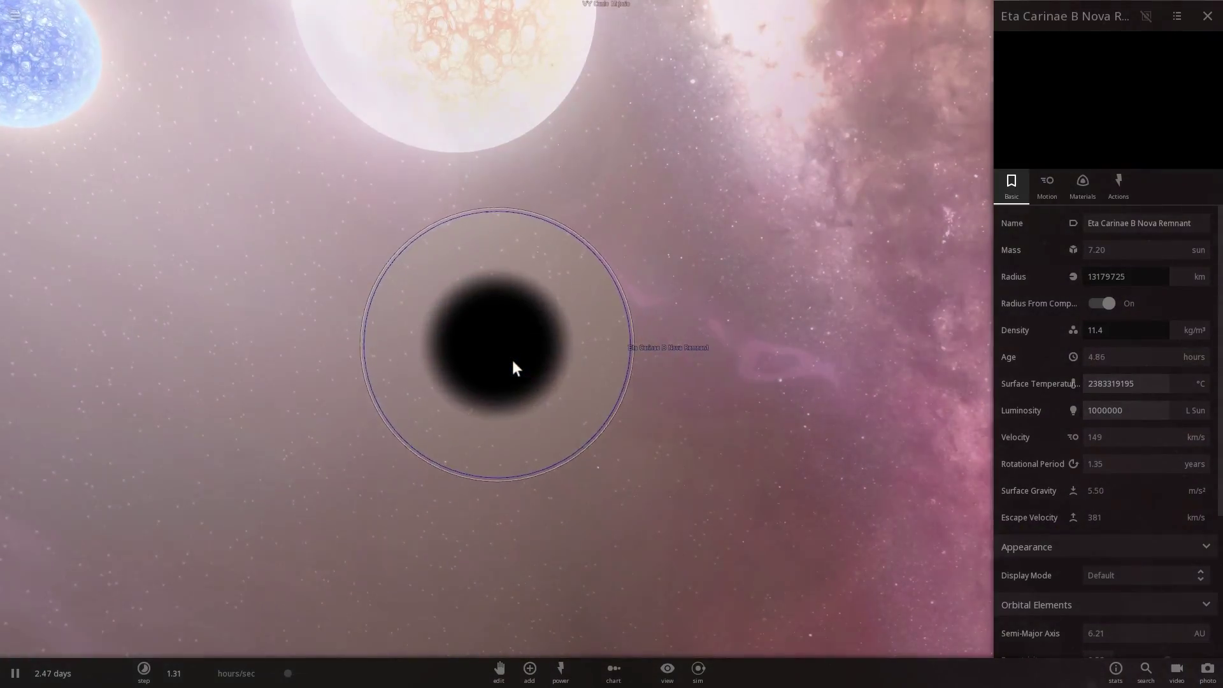
scroll(621, 267, down, 5)
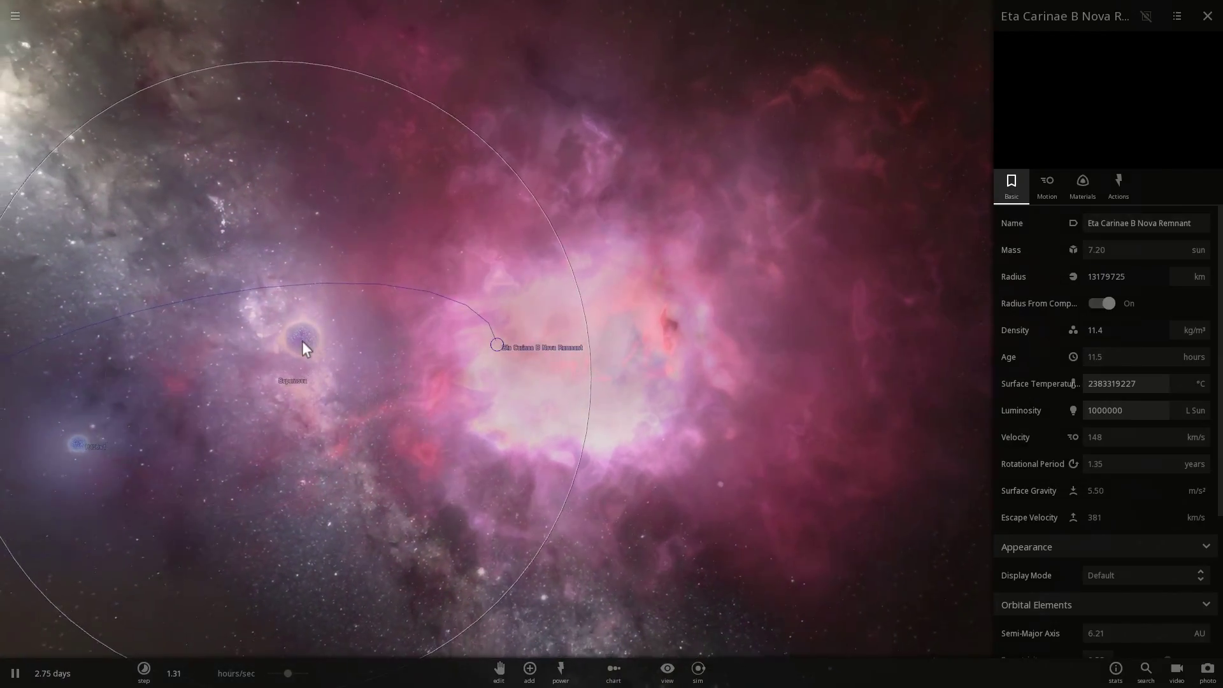
Step: Focus on R136a1 and set its mass to 350 sun
click(206, 402)
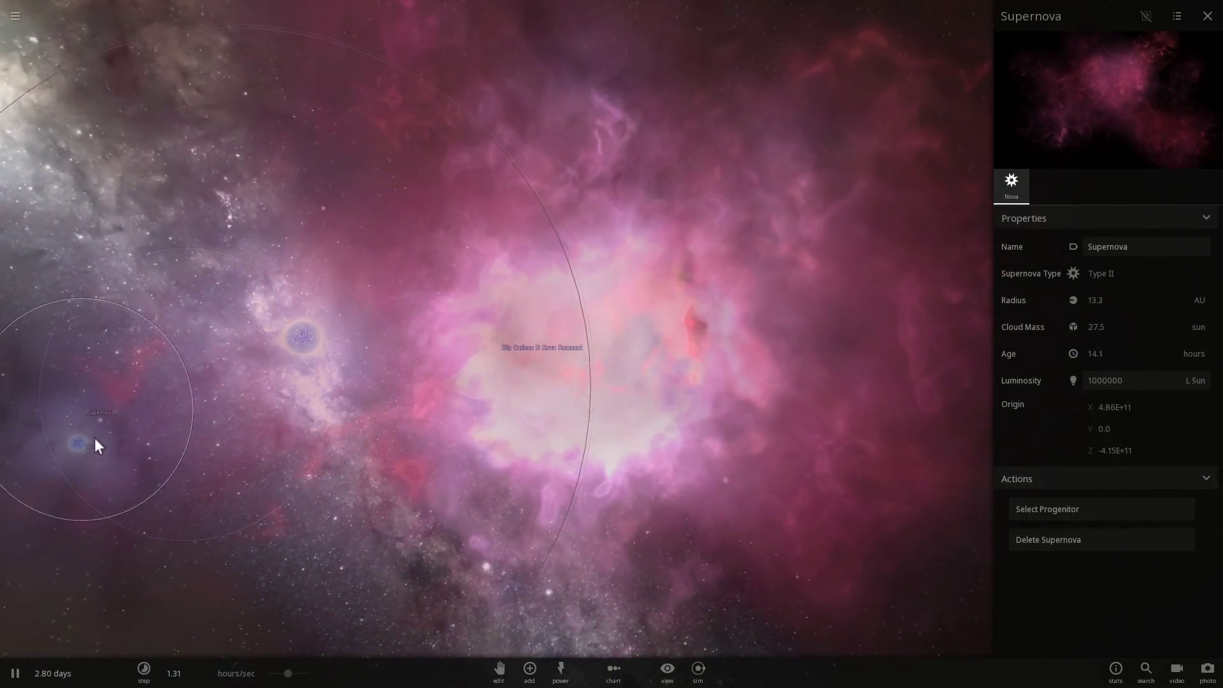
drag(90, 444, 317, 381)
double_click(316, 382)
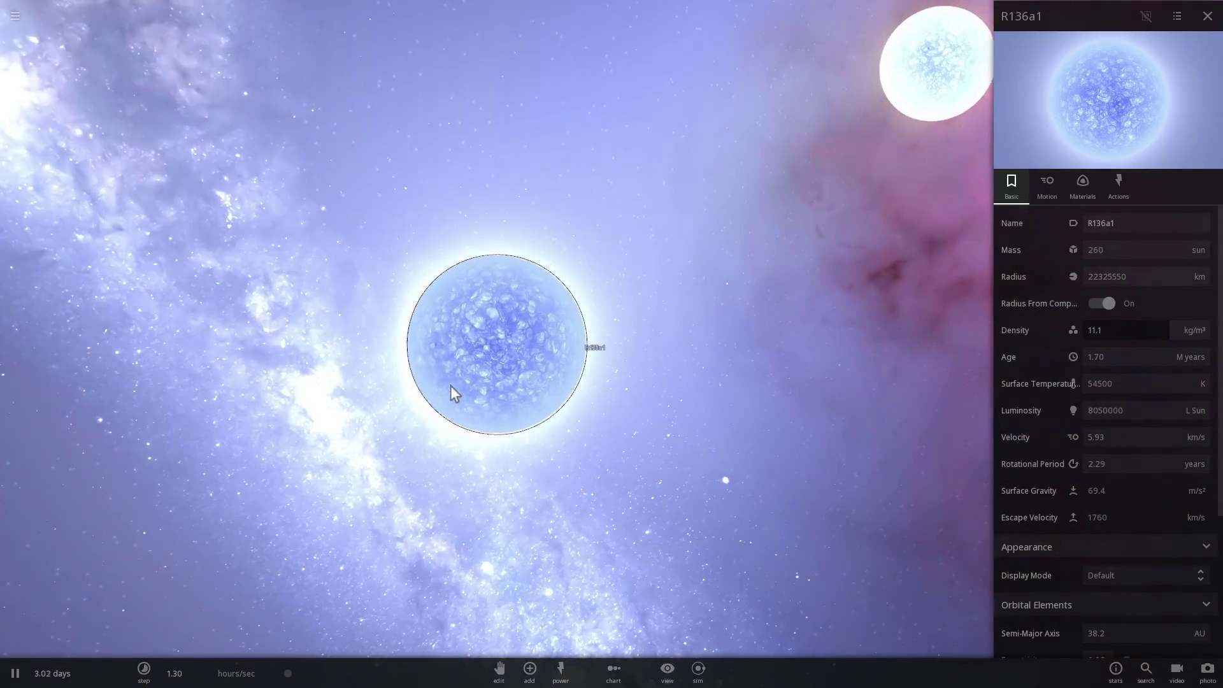
scroll(450, 385, up, 3)
scroll(449, 384, down, 2)
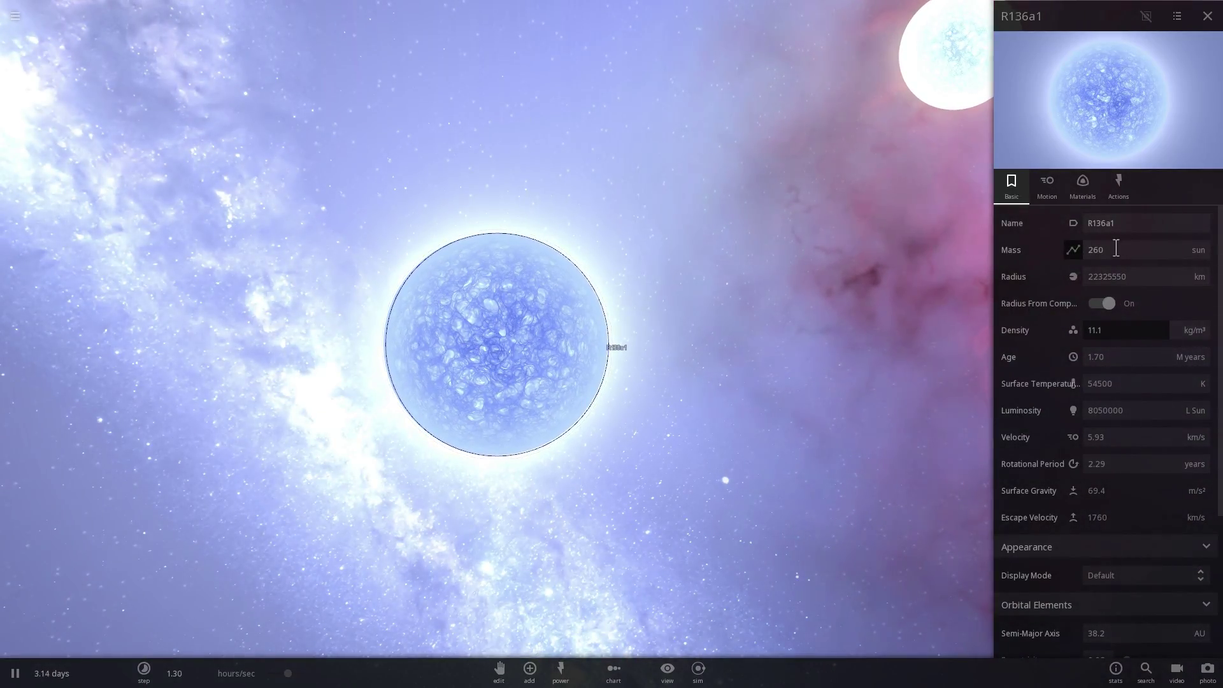
drag(1117, 248, 961, 277)
text(35)
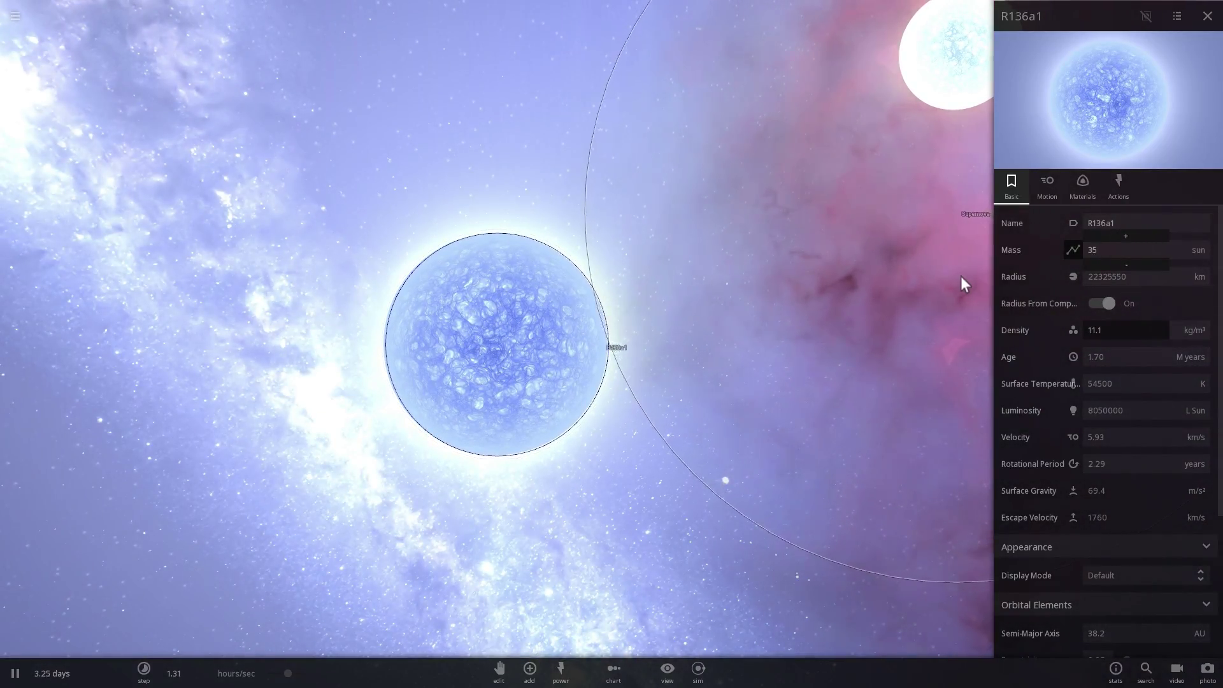
text(0)
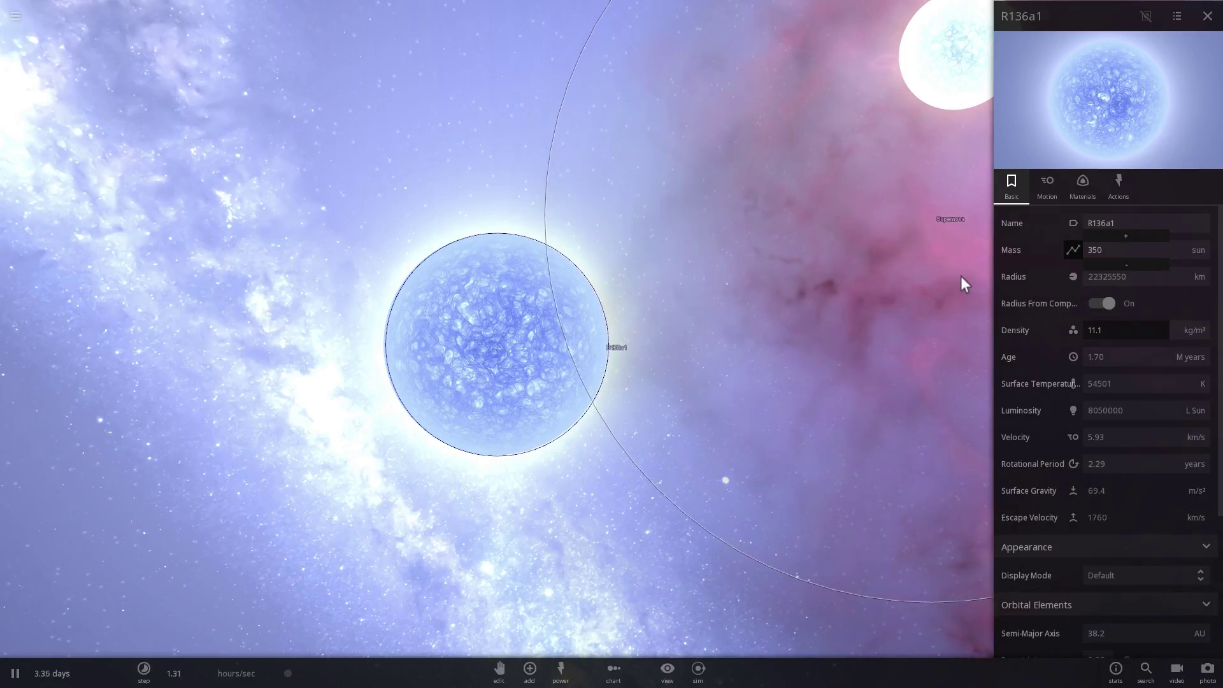
drag(686, 322, 658, 326)
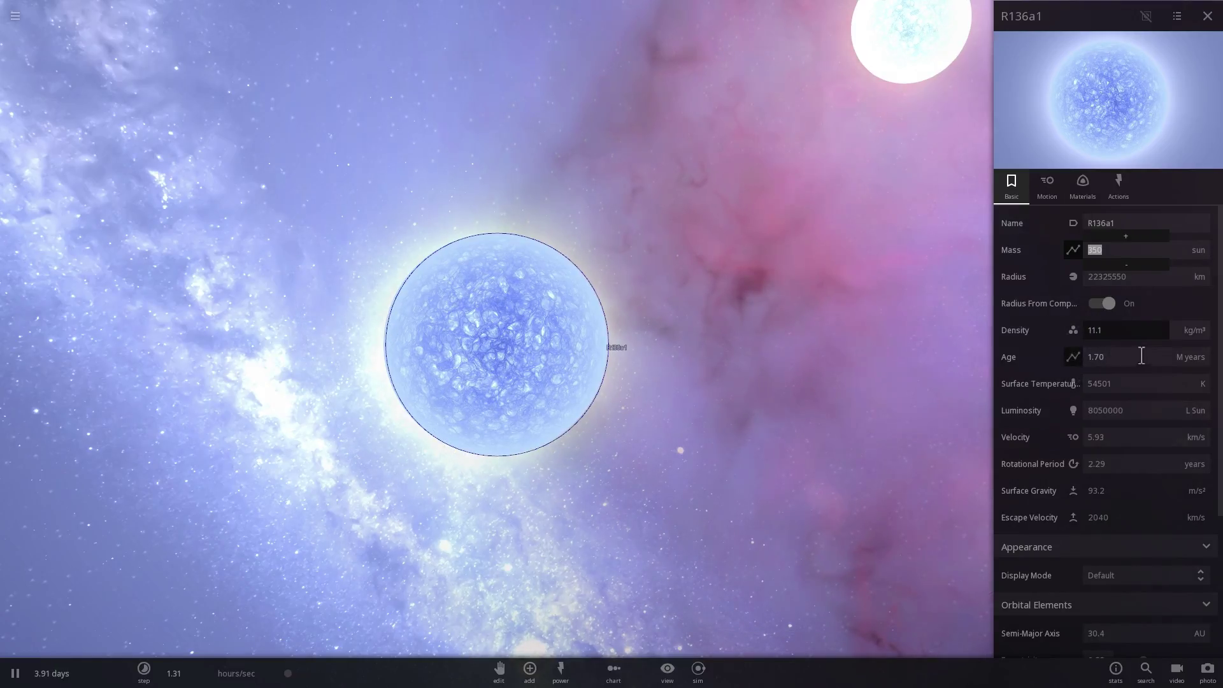
Step: Set R136a1's age to 99999 G years and turn off Radius From Composition for its remnant
click(1188, 357)
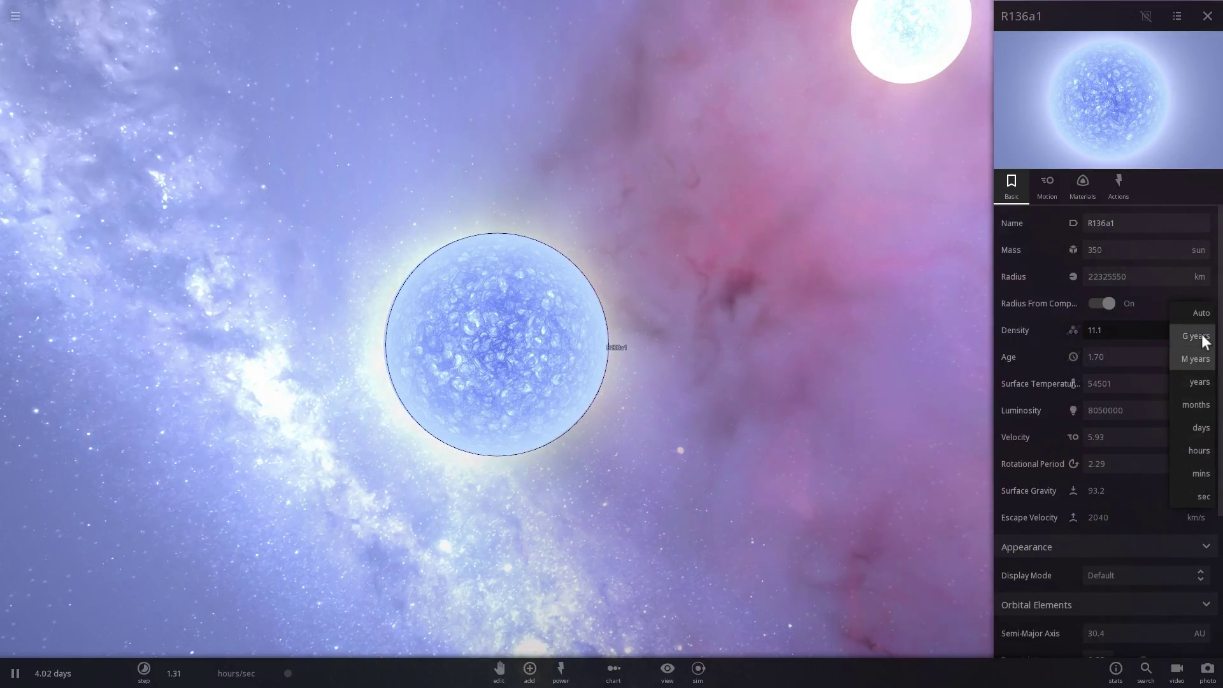
drag(1101, 361, 1067, 358)
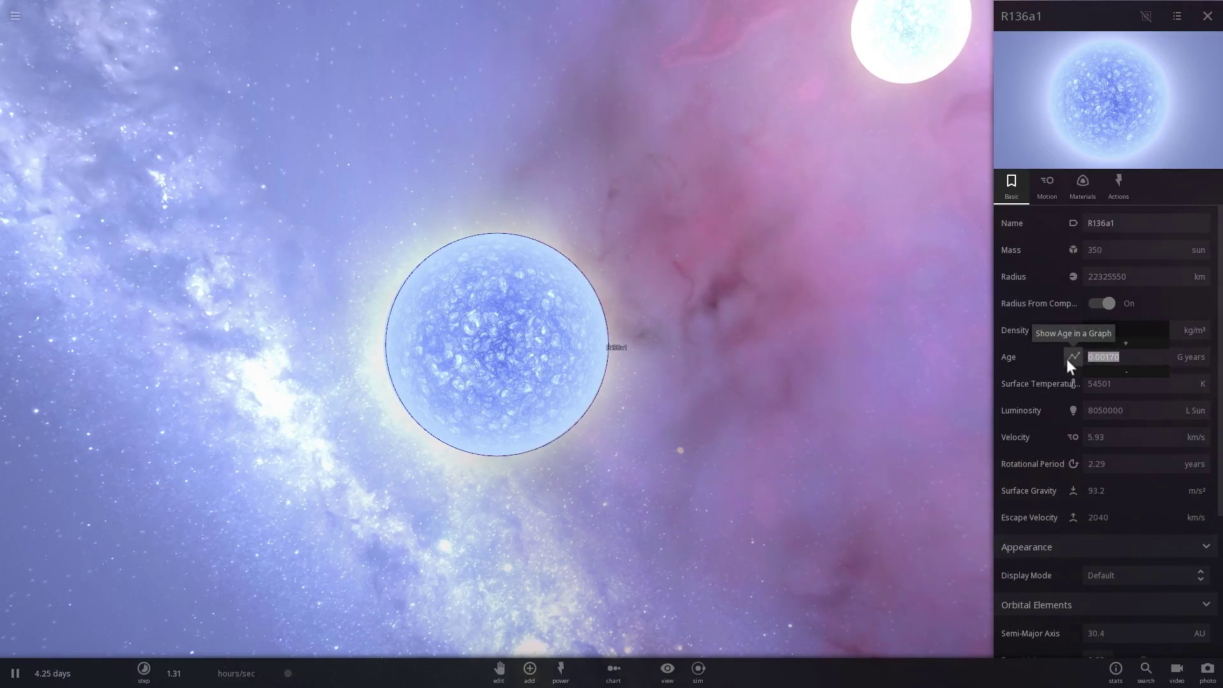
text(99999)
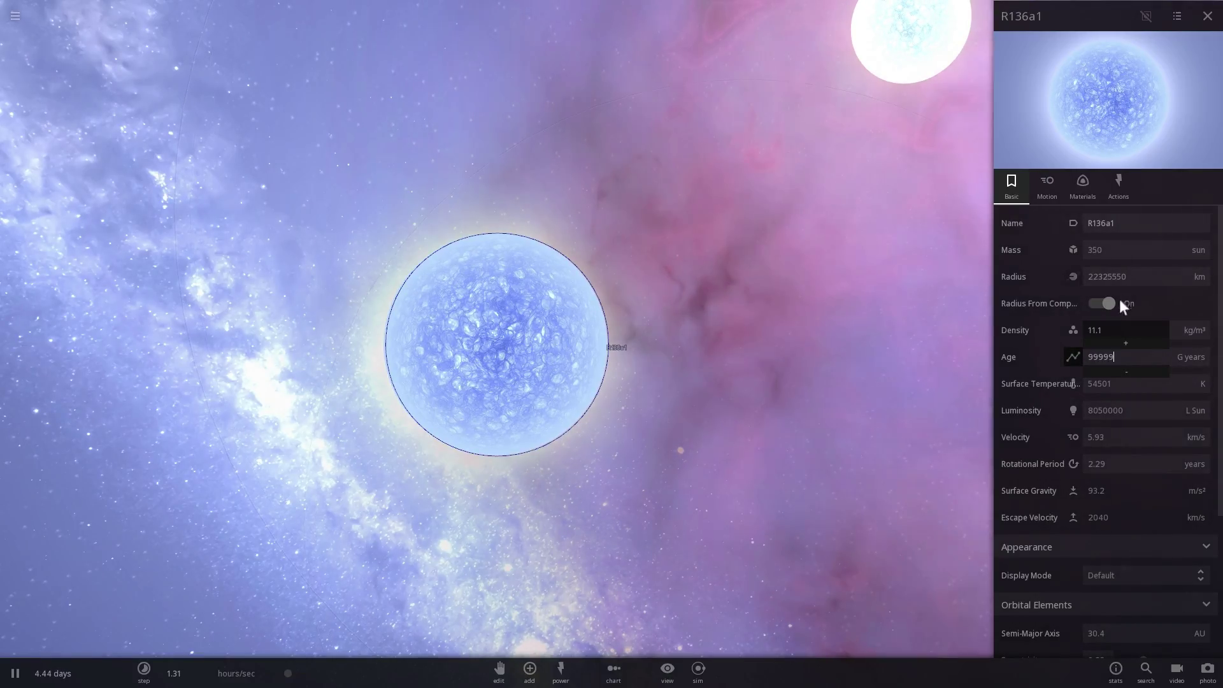
key(Return)
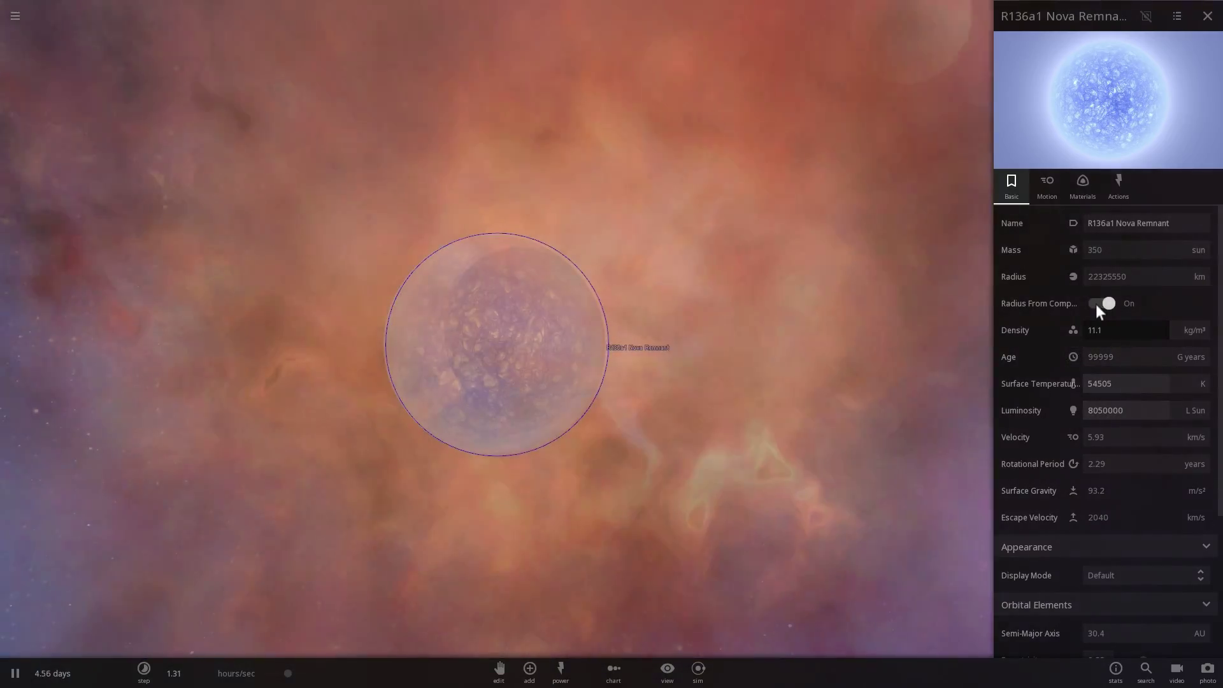
click(1100, 305)
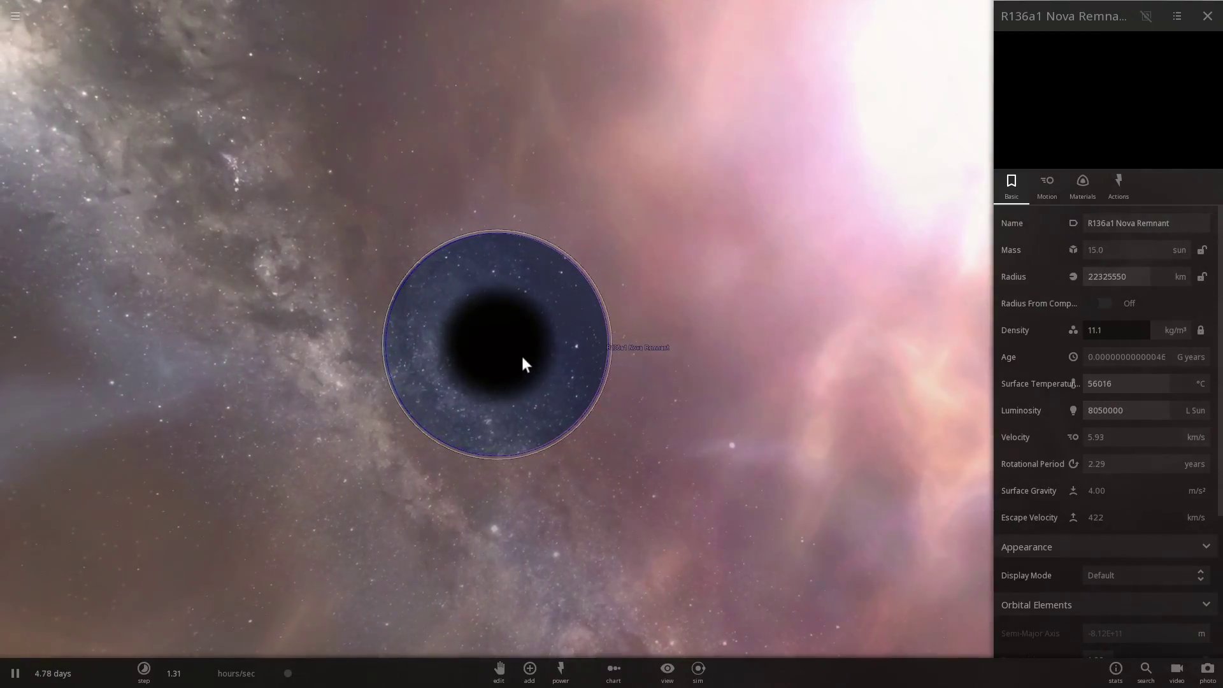
Step: Focus on VY Canis Majoris, set its age to 9999 G years, and turn off Radius From Composition
scroll(522, 358, down, 4)
drag(552, 355, 519, 366)
scroll(522, 368, down, 4)
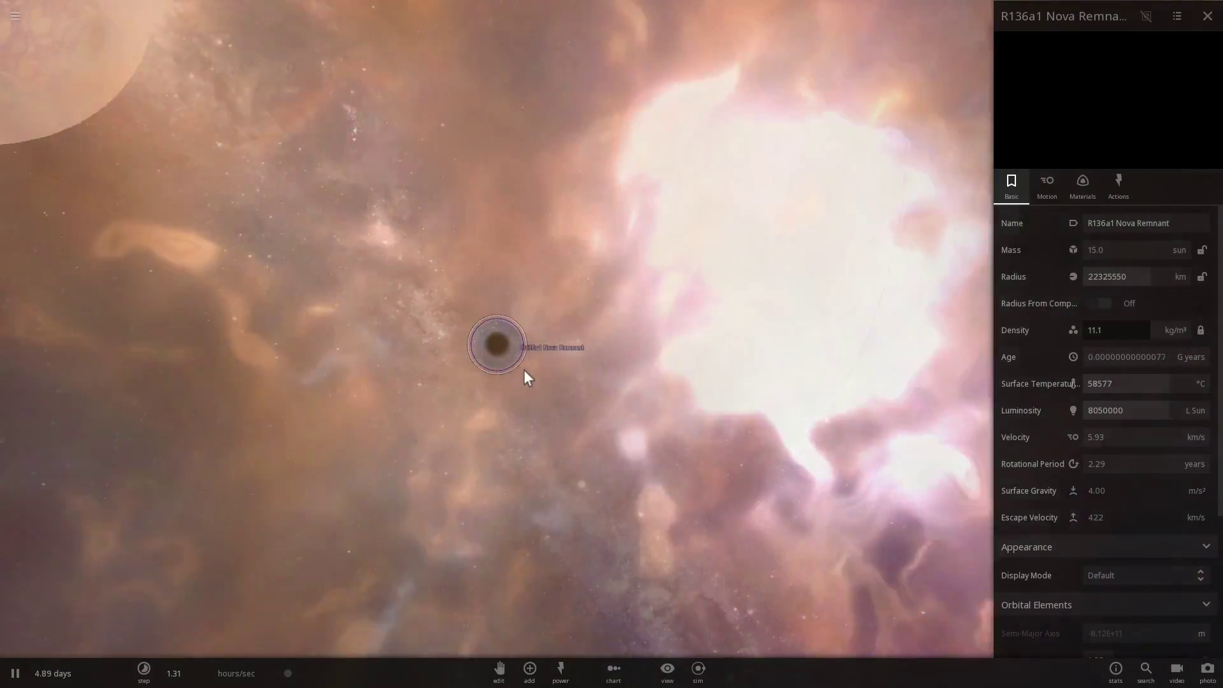
scroll(524, 370, down, 3)
scroll(440, 401, down, 3)
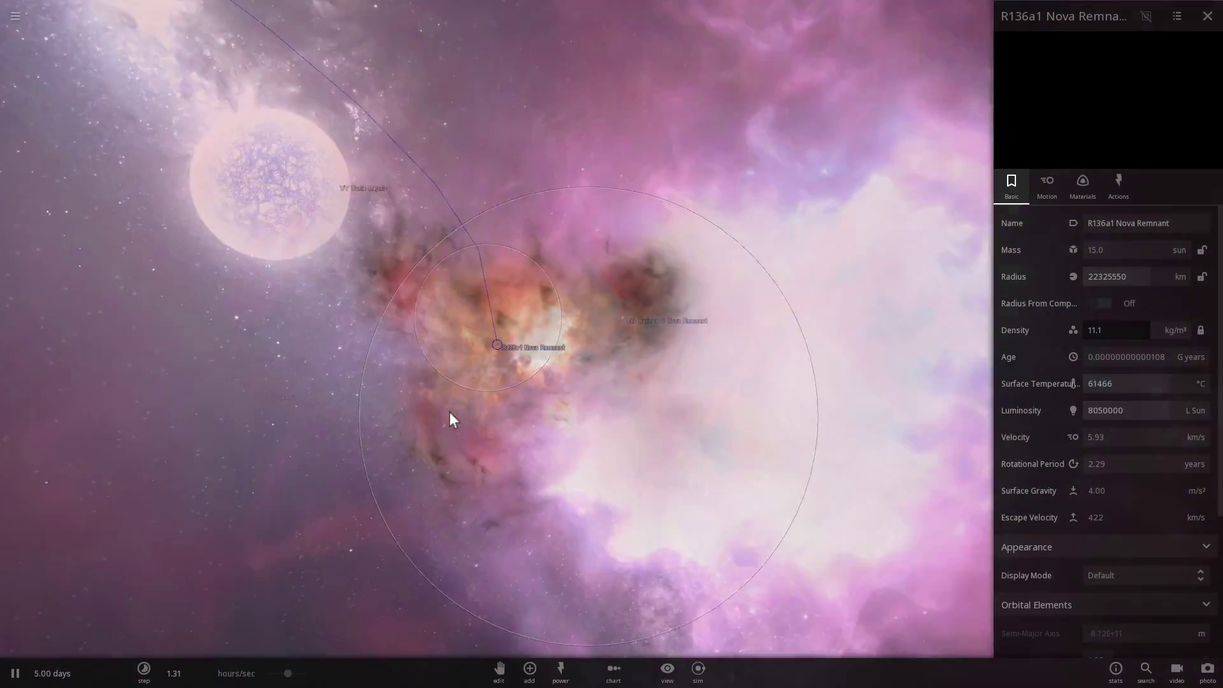
double_click(338, 232)
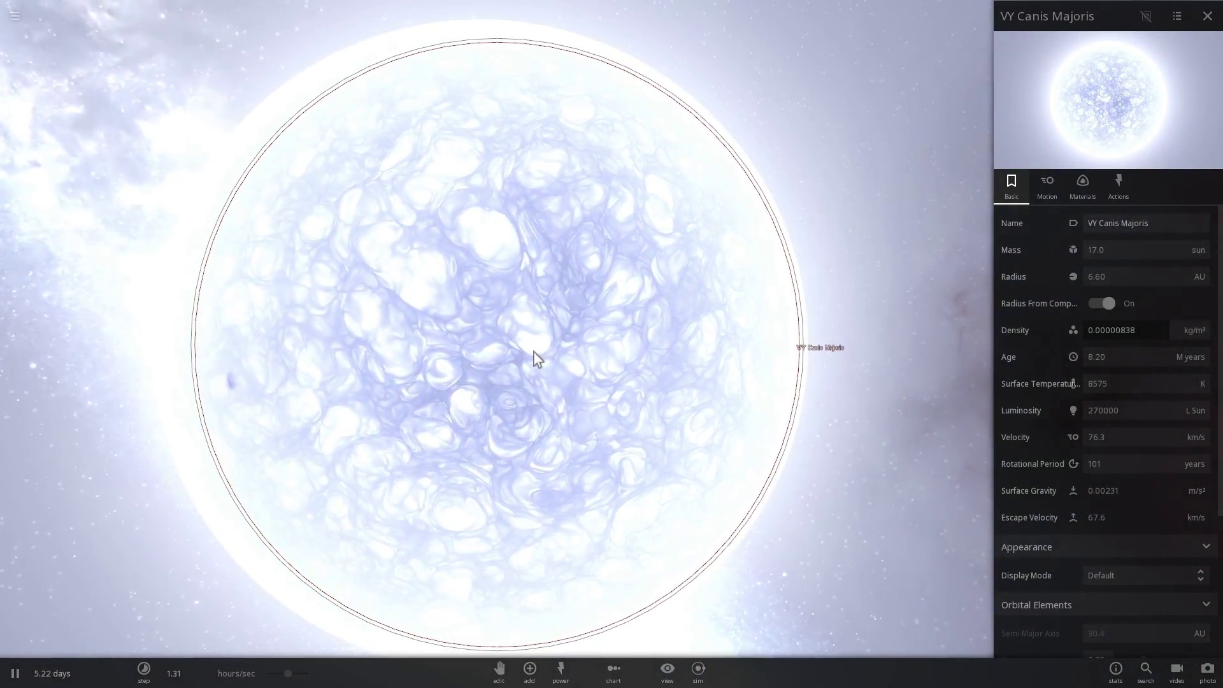
scroll(533, 351, down, 2)
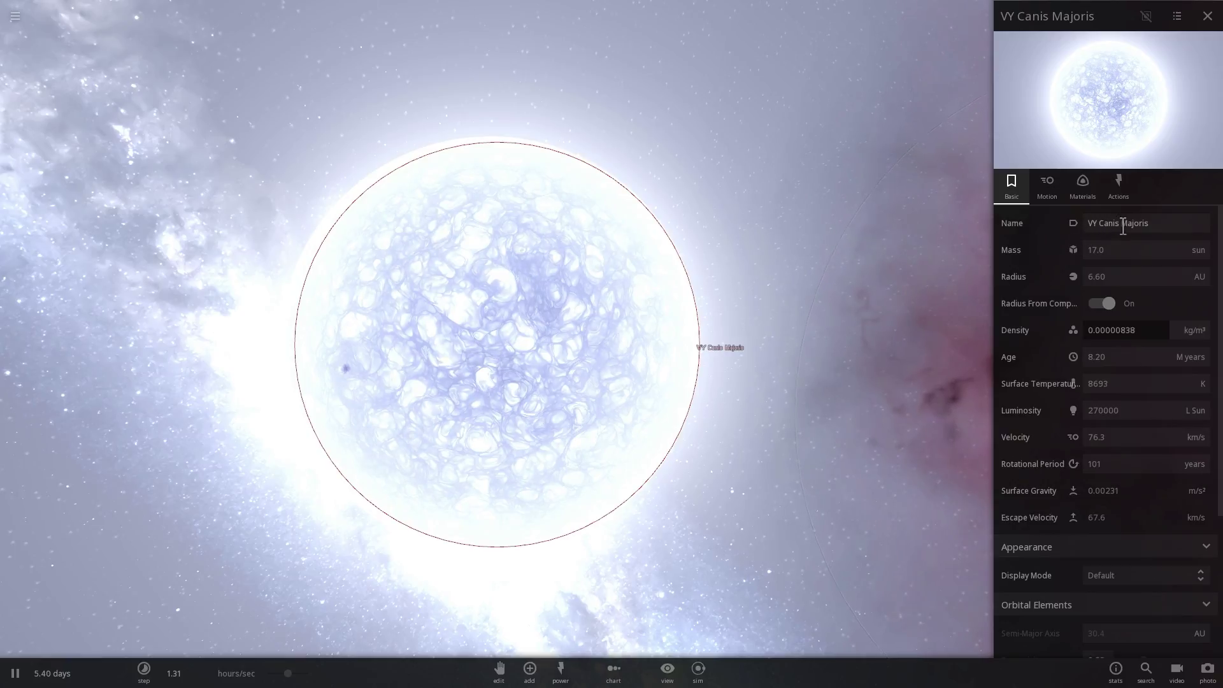
drag(834, 323, 456, 350)
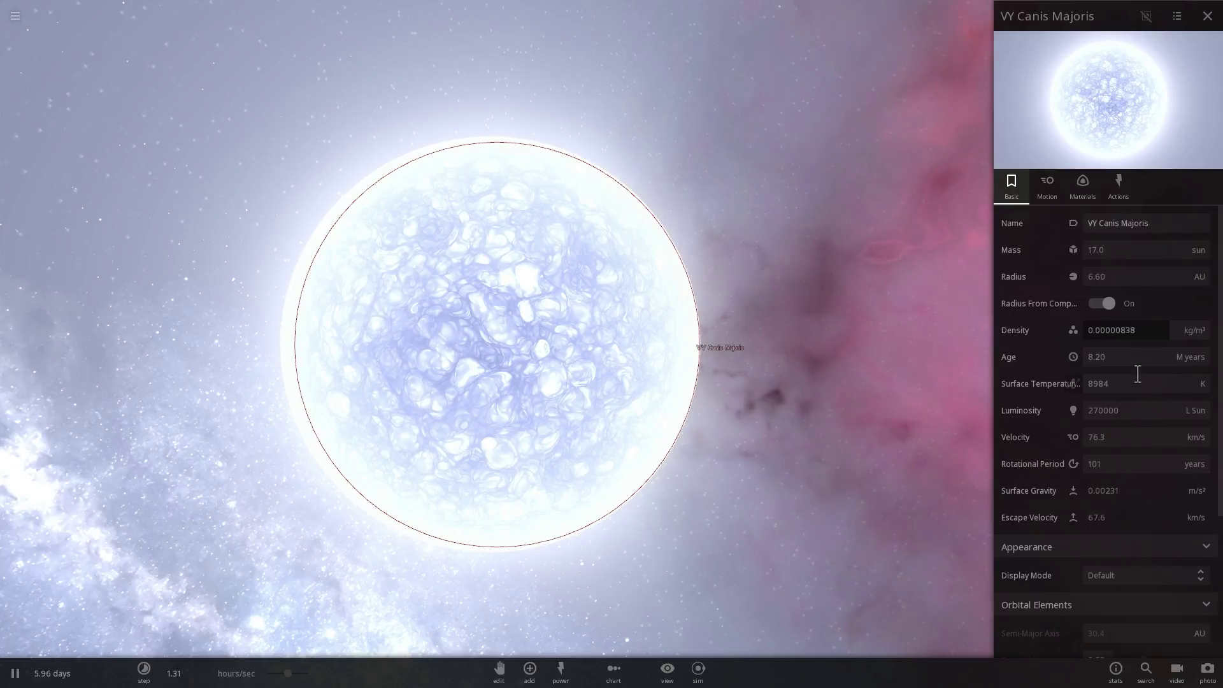
drag(1121, 356, 1118, 318)
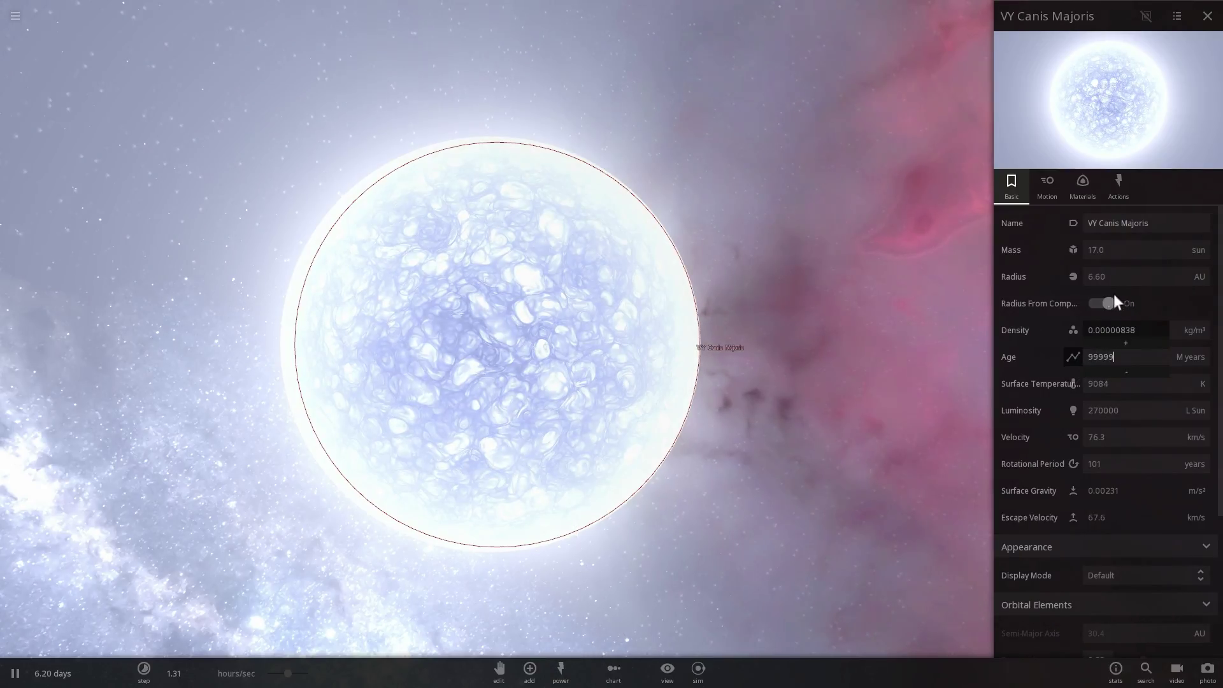
click(1095, 304)
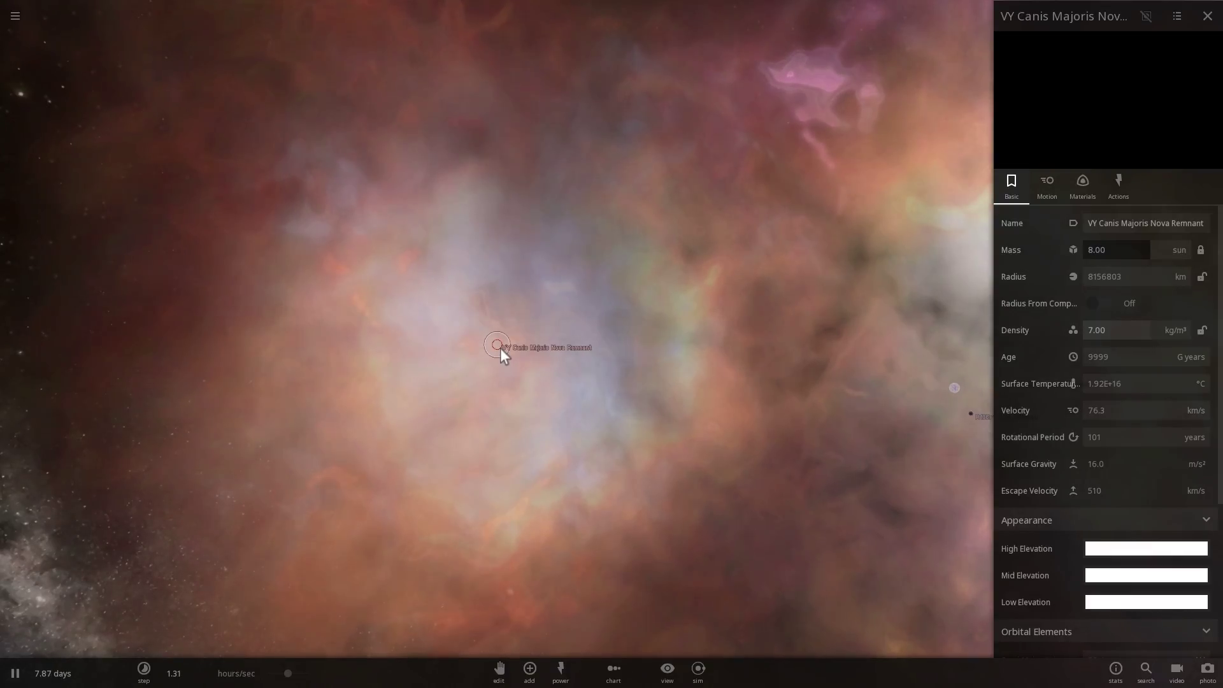
scroll(499, 347, up, 10)
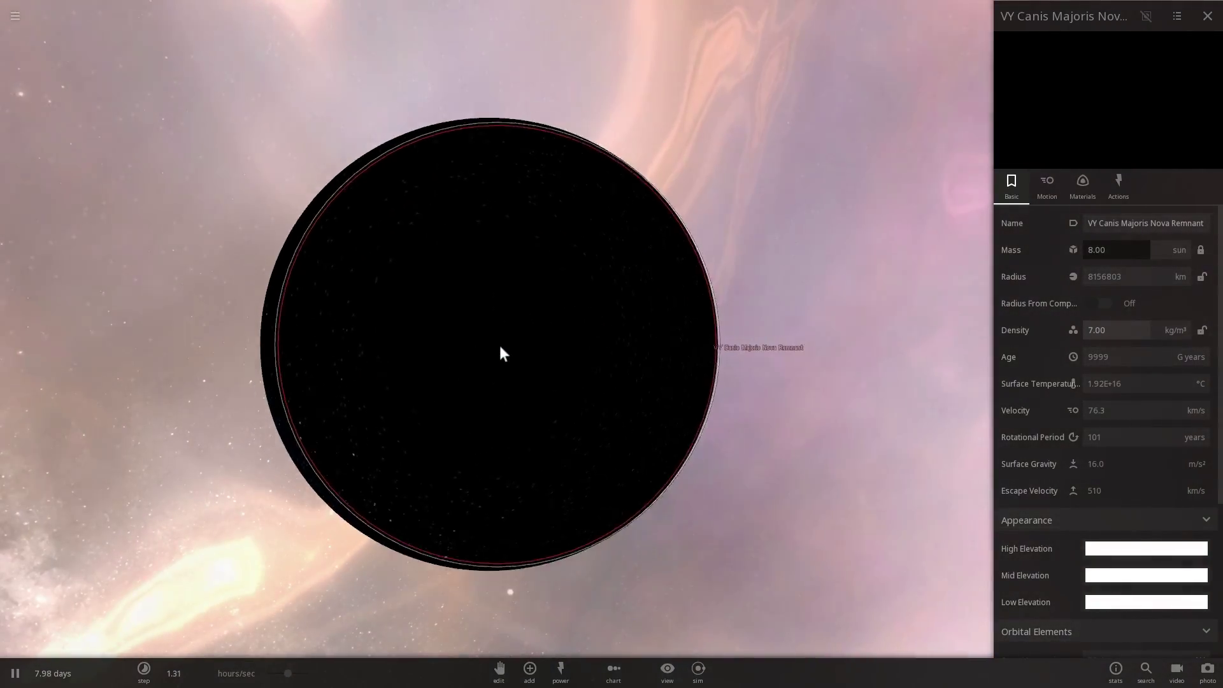
scroll(500, 353, down, 5)
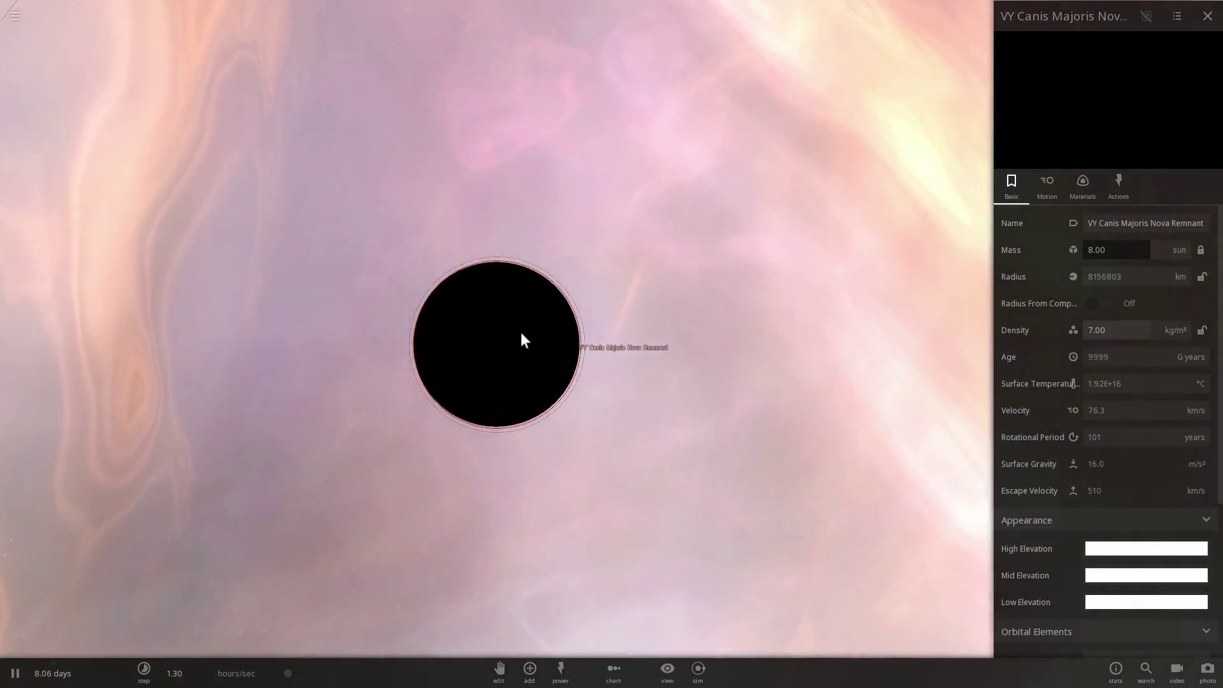
Step: Delete the three supernova clouds surrounding the R136a1, Eta Carinae B and VY Canis Majoris remnants
scroll(521, 338, down, 5)
scroll(521, 346, down, 8)
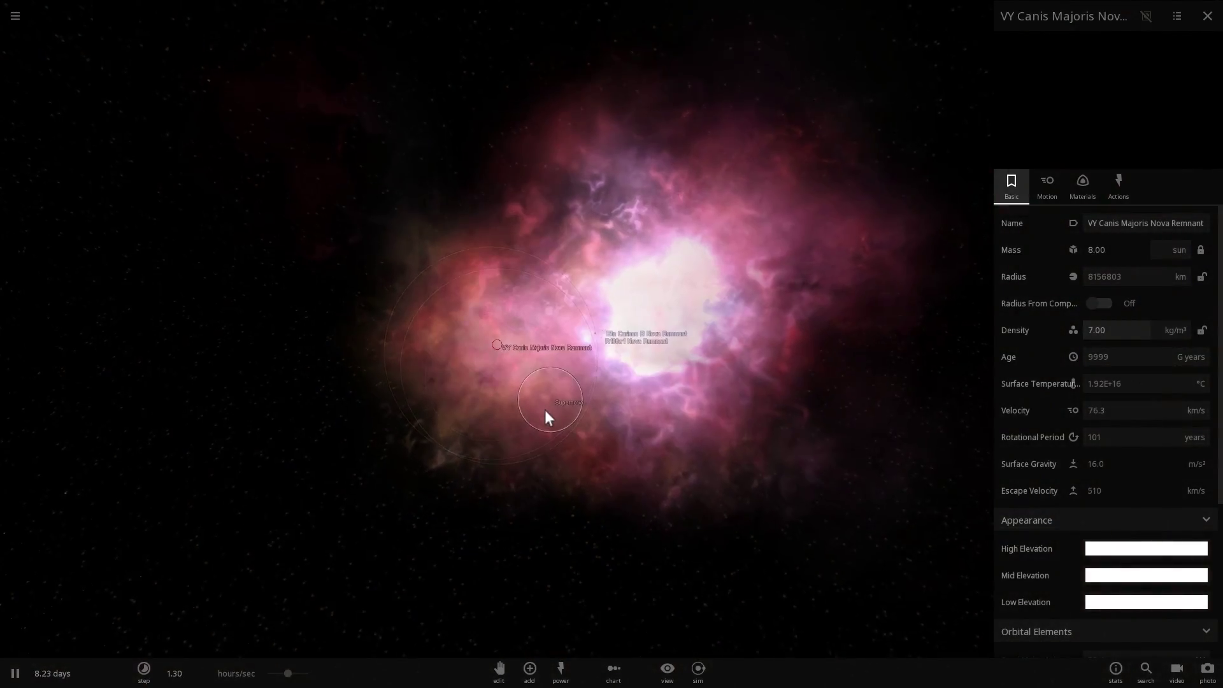
click(604, 327)
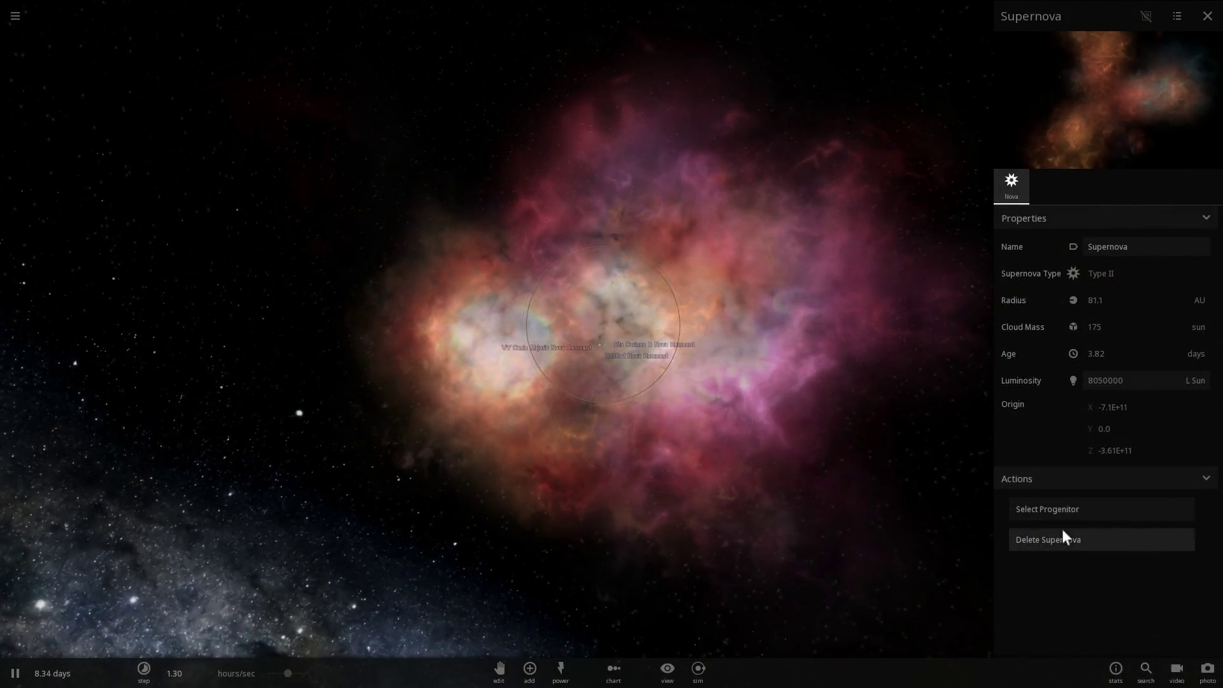
click(1061, 539)
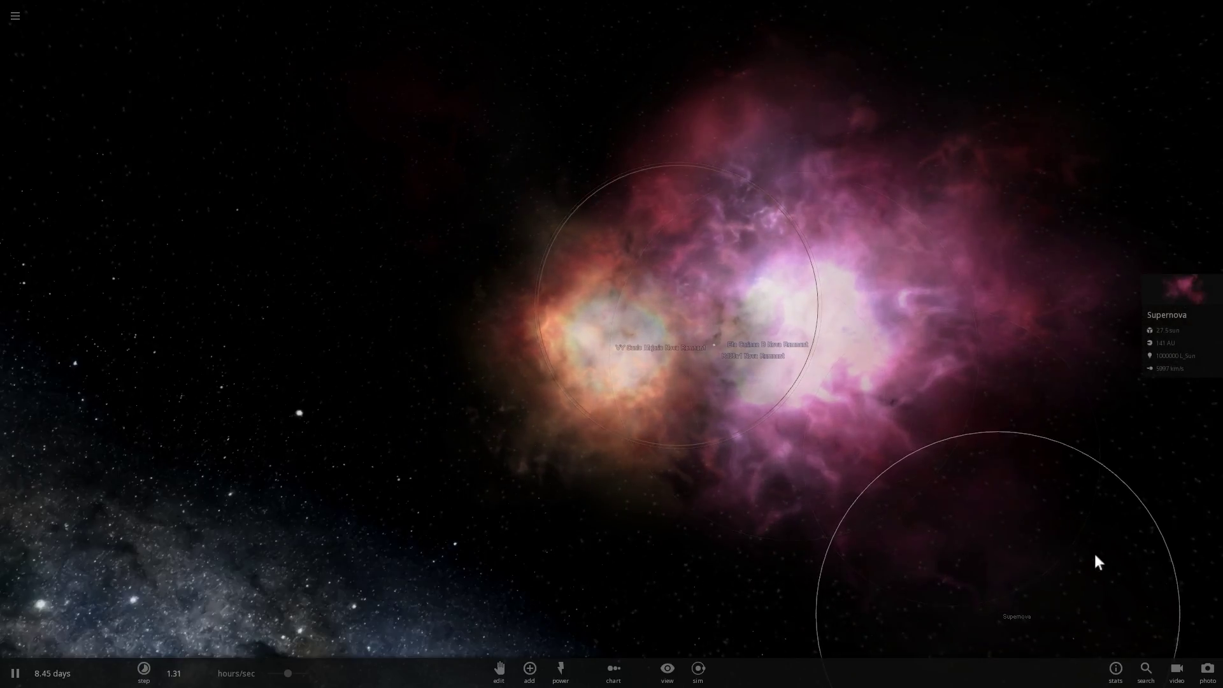
click(1182, 293)
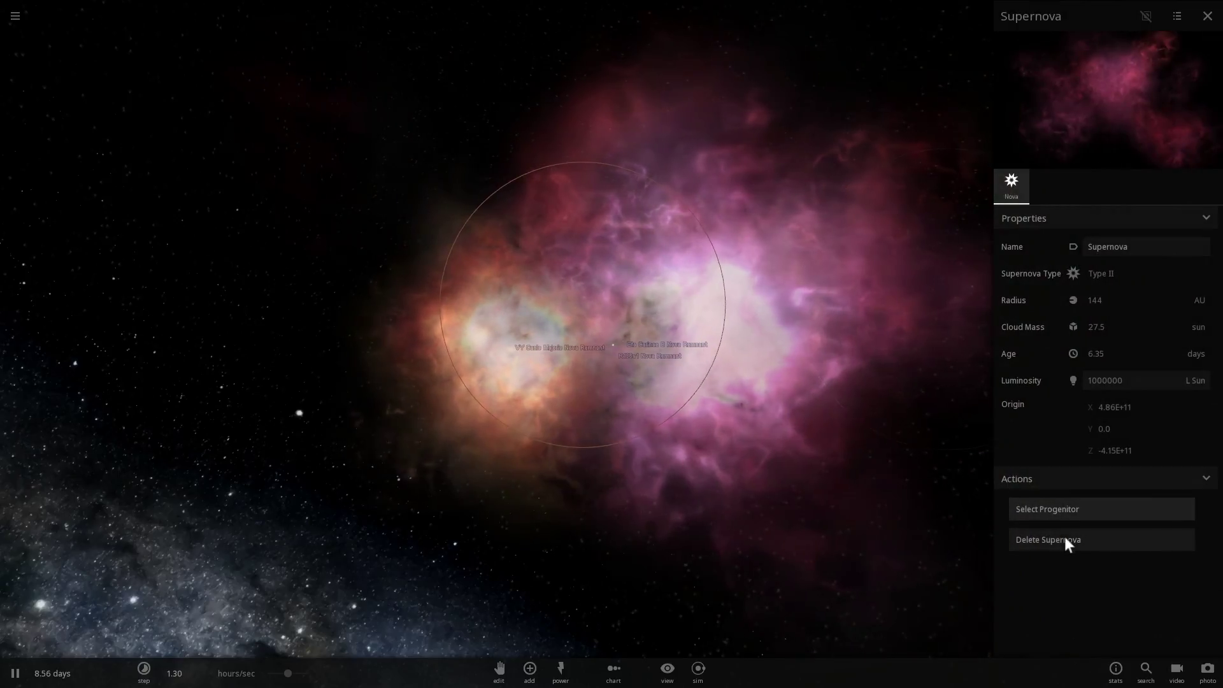
click(1064, 538)
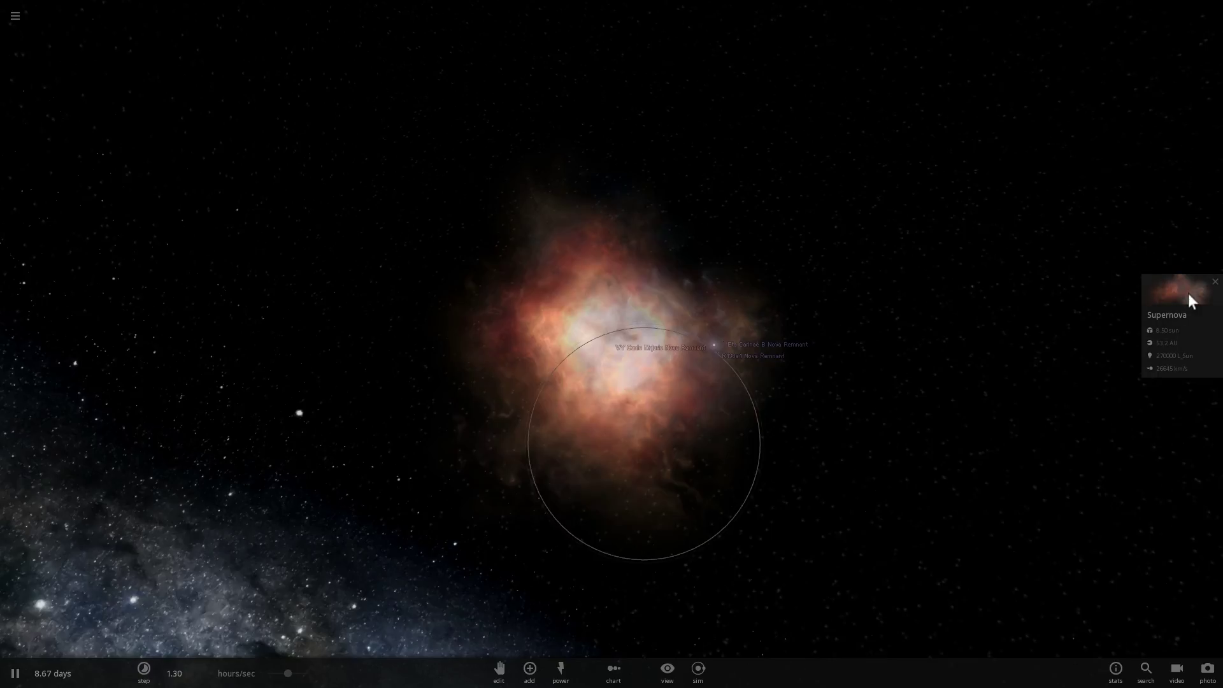
click(1187, 294)
click(1064, 542)
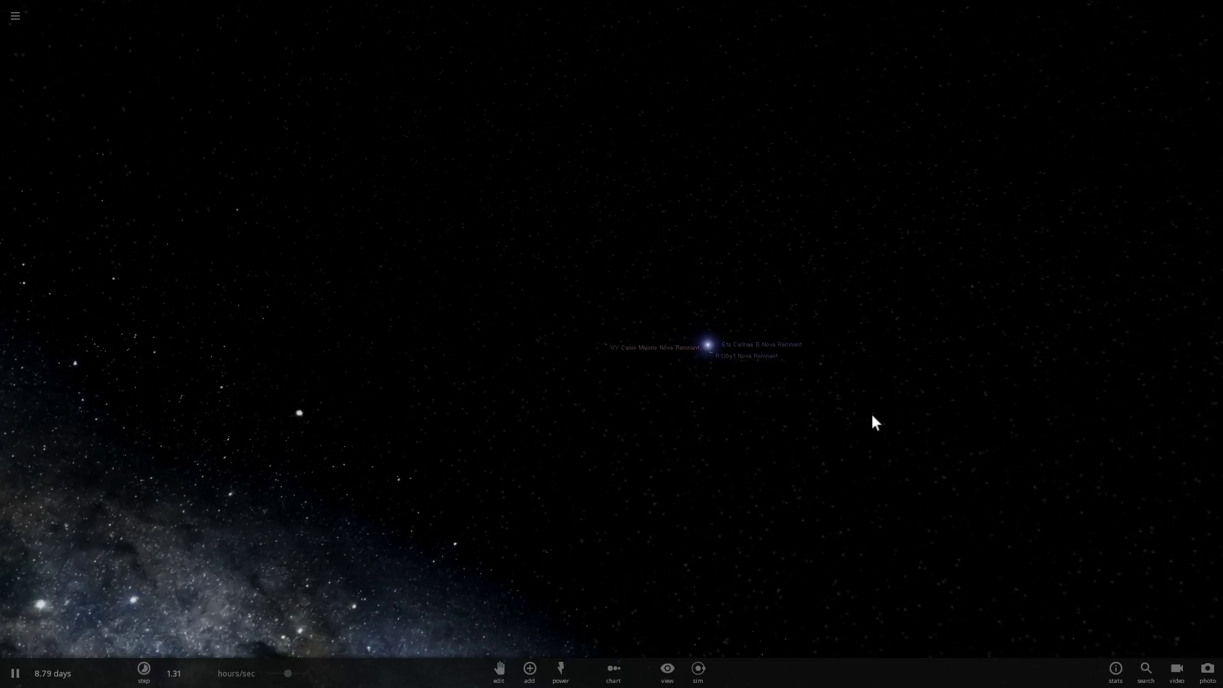
Step: Examine the remnants of Eta Carinae B and R136a1 up close and against the neighbouring blue star
drag(871, 414, 701, 380)
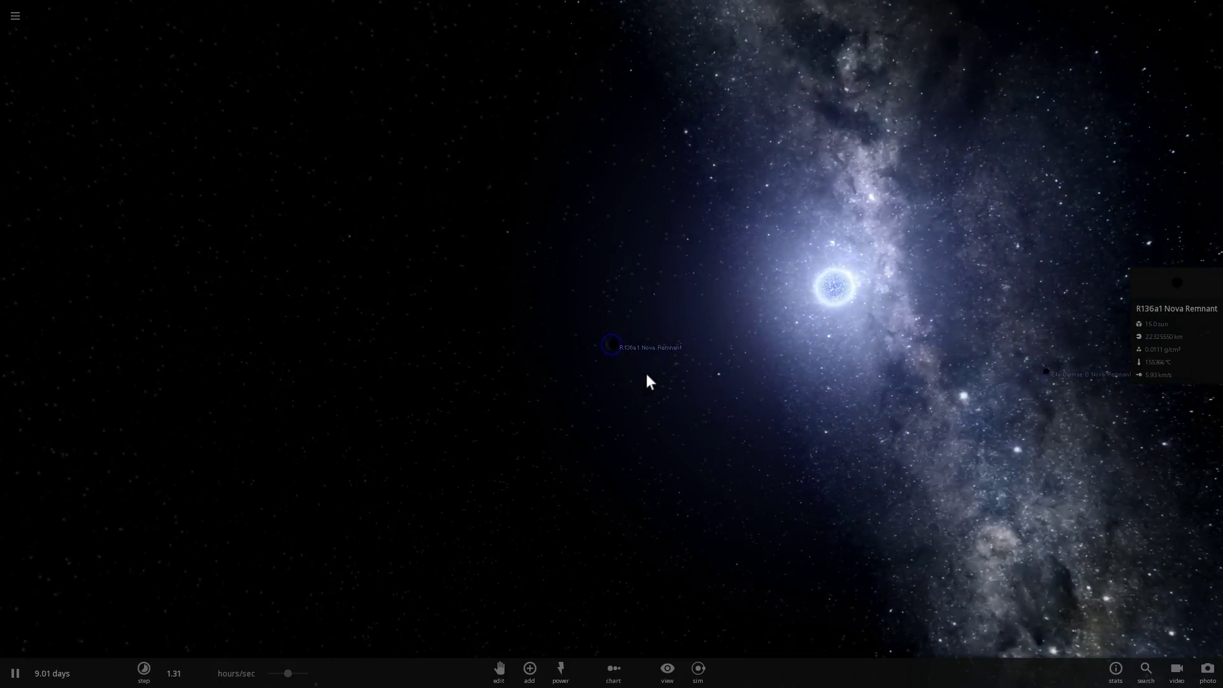
drag(669, 374, 726, 324)
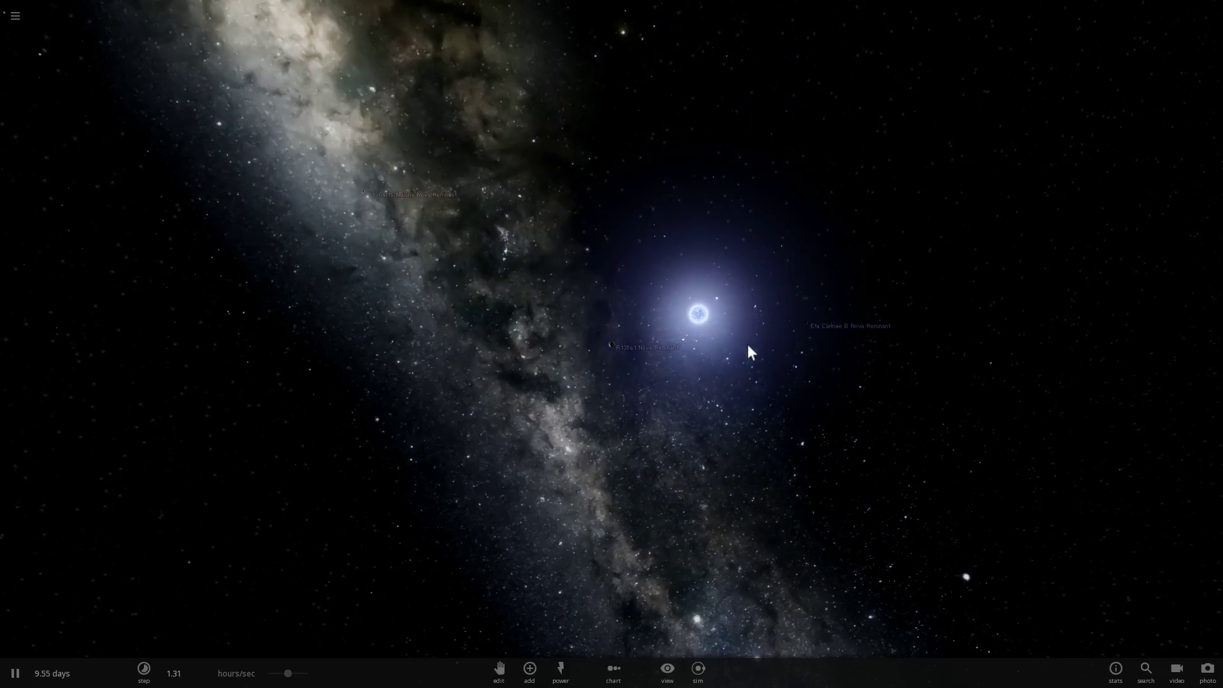
drag(732, 357, 642, 408)
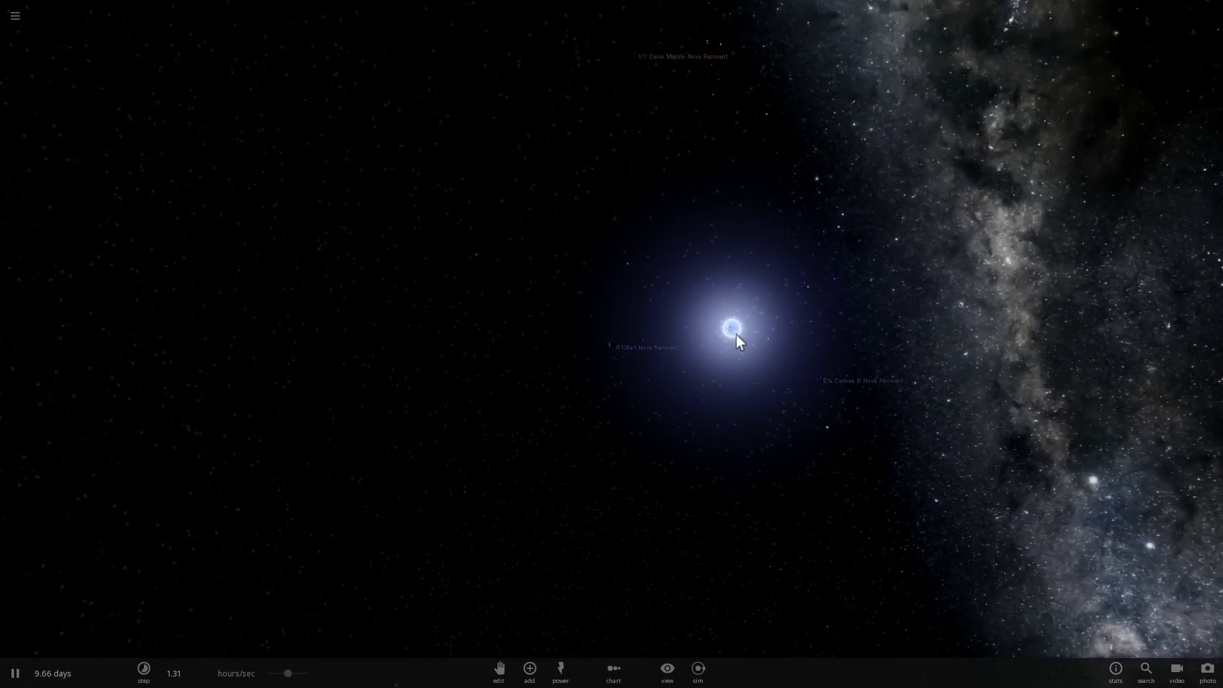
double_click(820, 379)
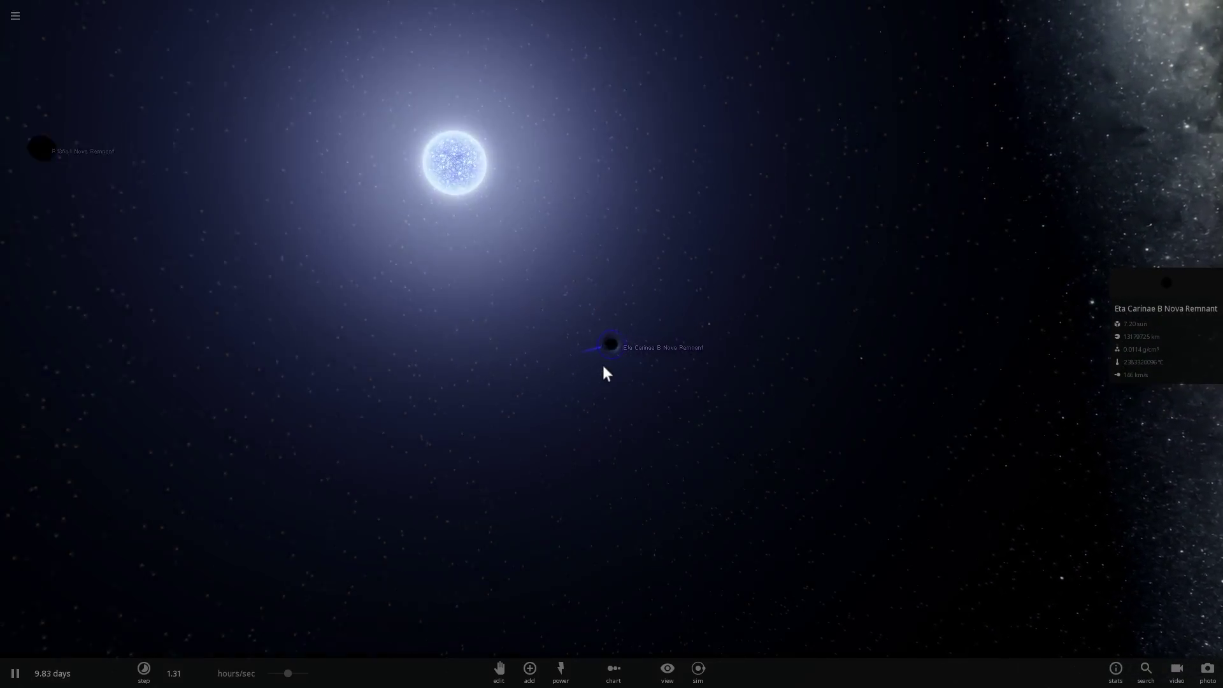
drag(609, 365, 640, 255)
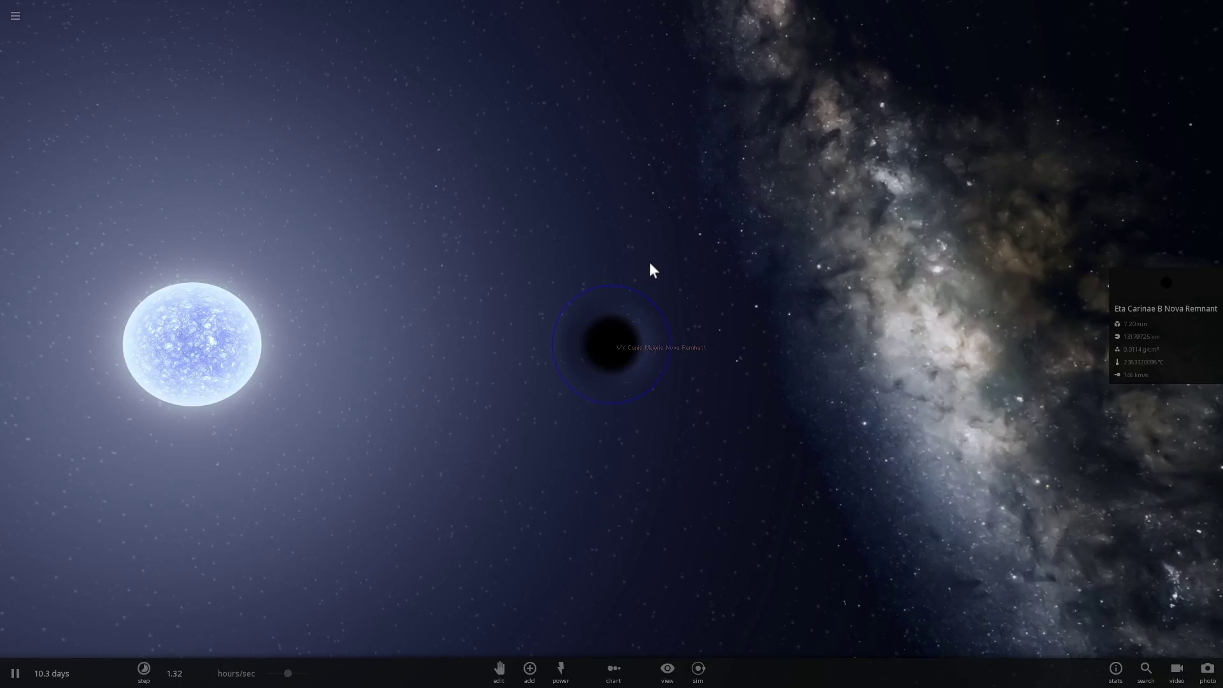
drag(648, 262, 617, 273)
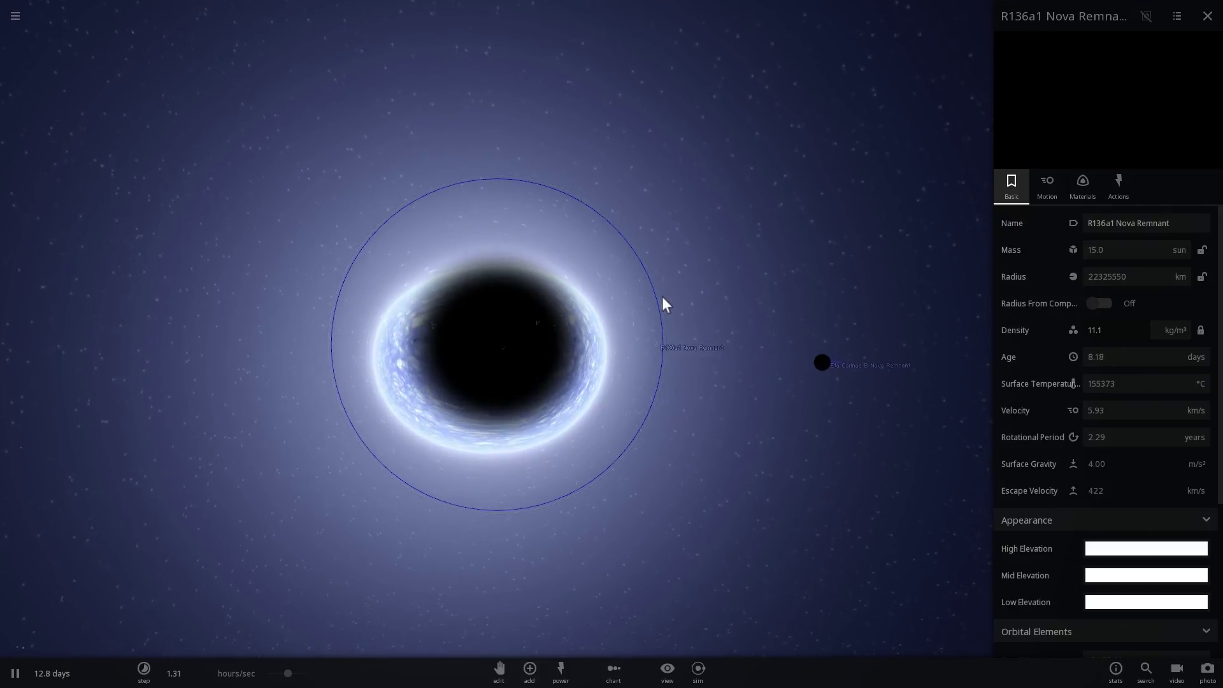
drag(663, 297, 653, 302)
scroll(653, 303, up, 4)
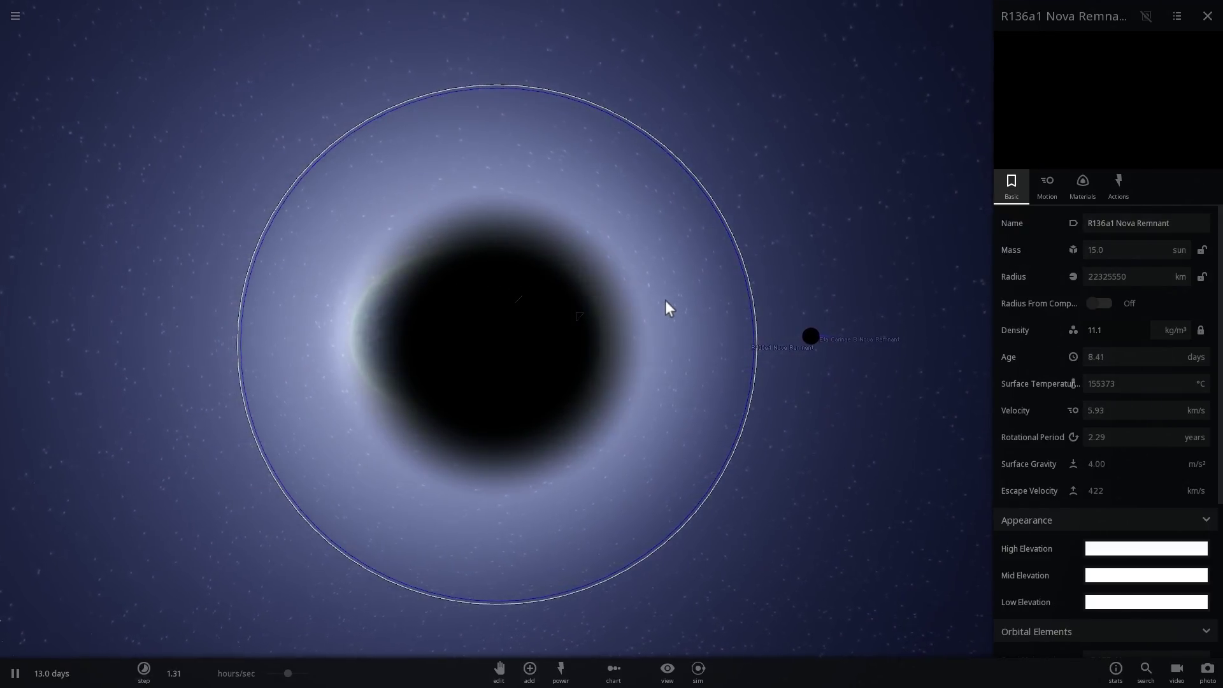
scroll(673, 306, down, 2)
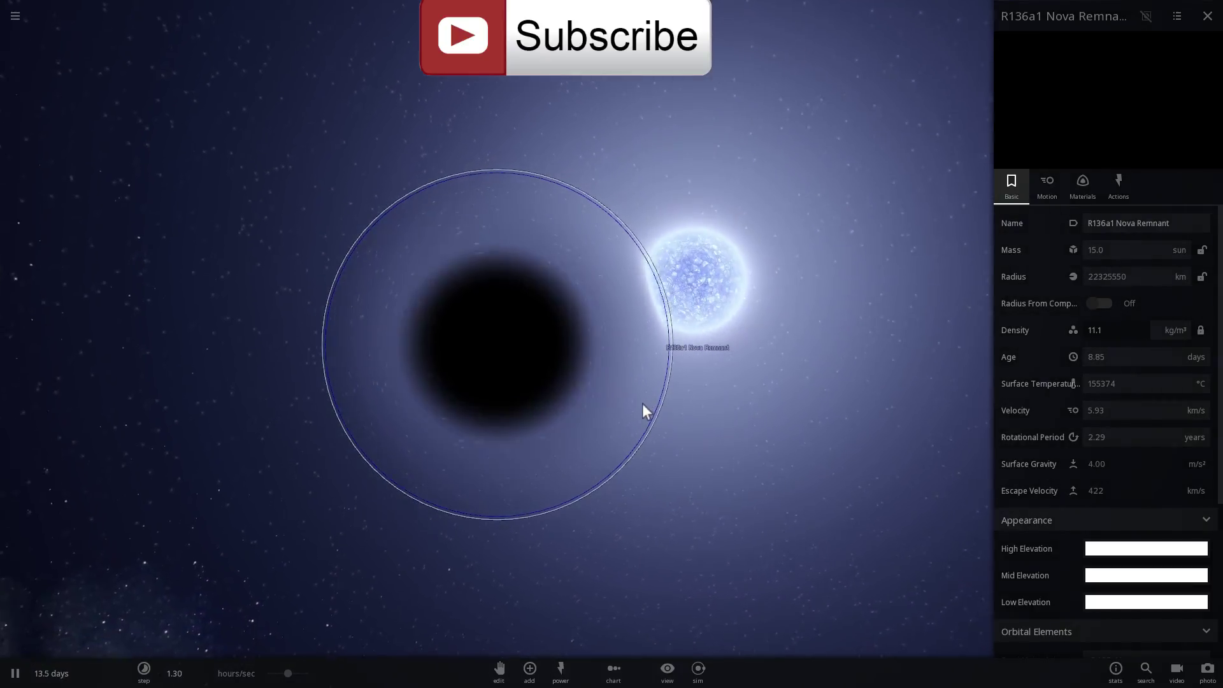
scroll(643, 403, down, 5)
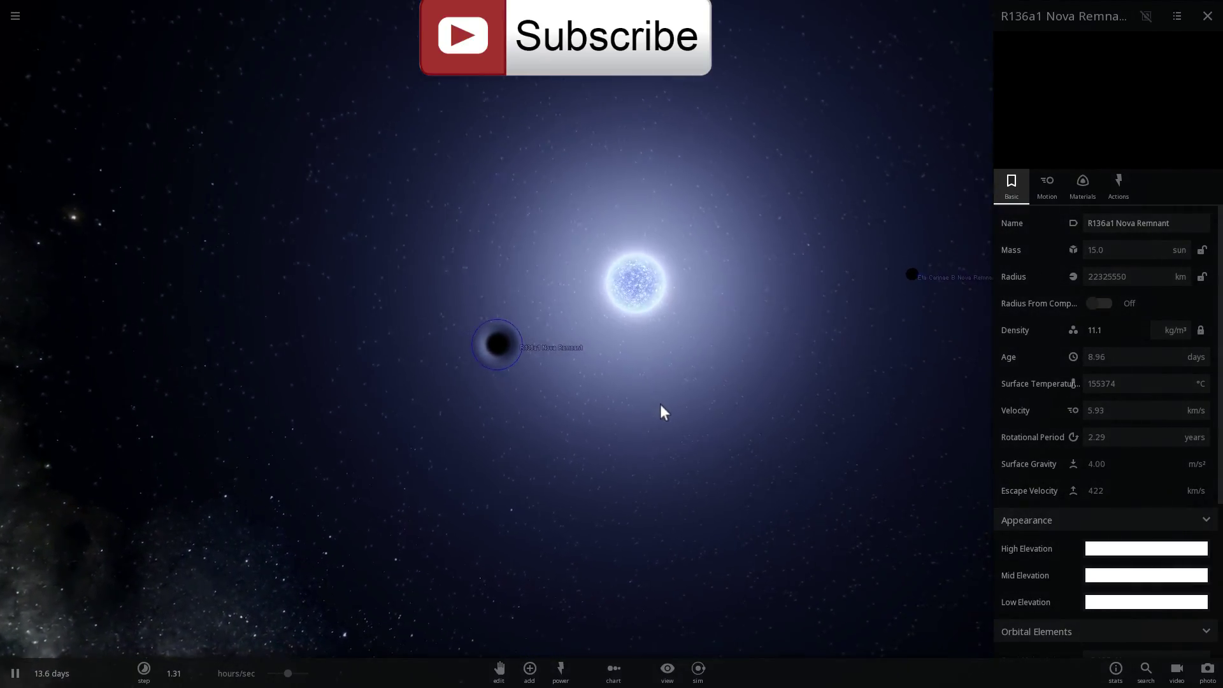